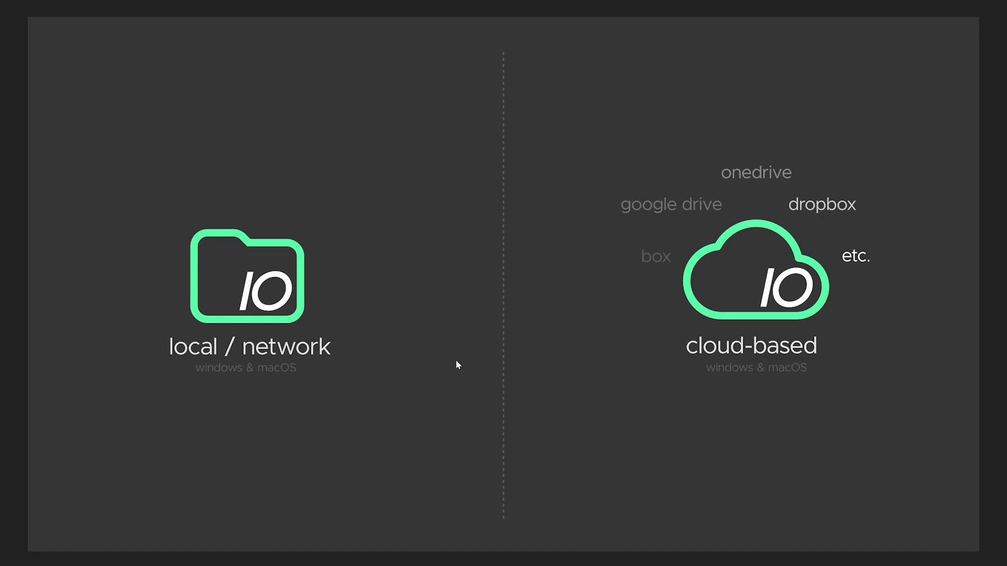
- Bring up the c4d-shareIO-withfriends folder to view it alongside the Our_ExampleProject folder
key(alt+Tab)
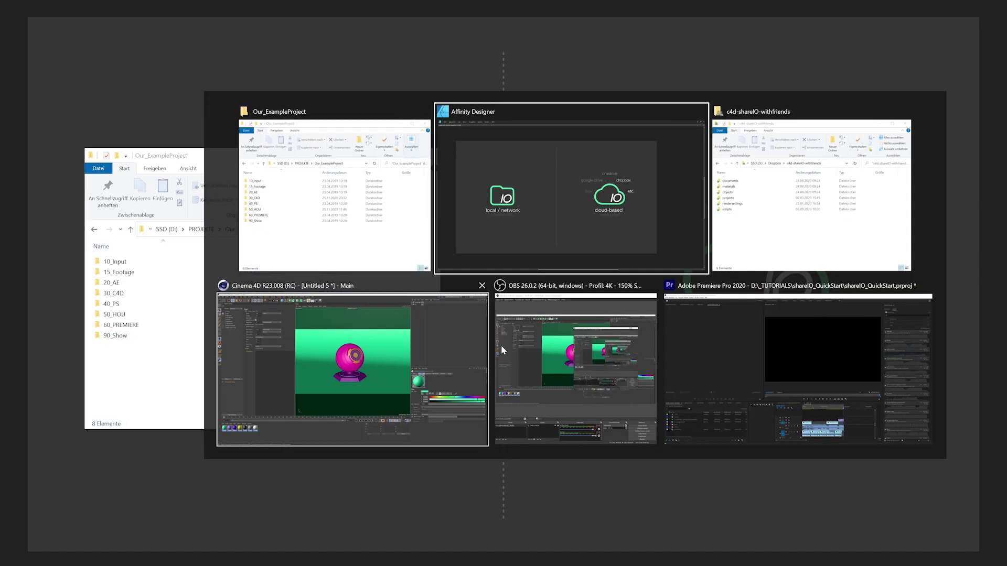
click(817, 227)
key(alt)
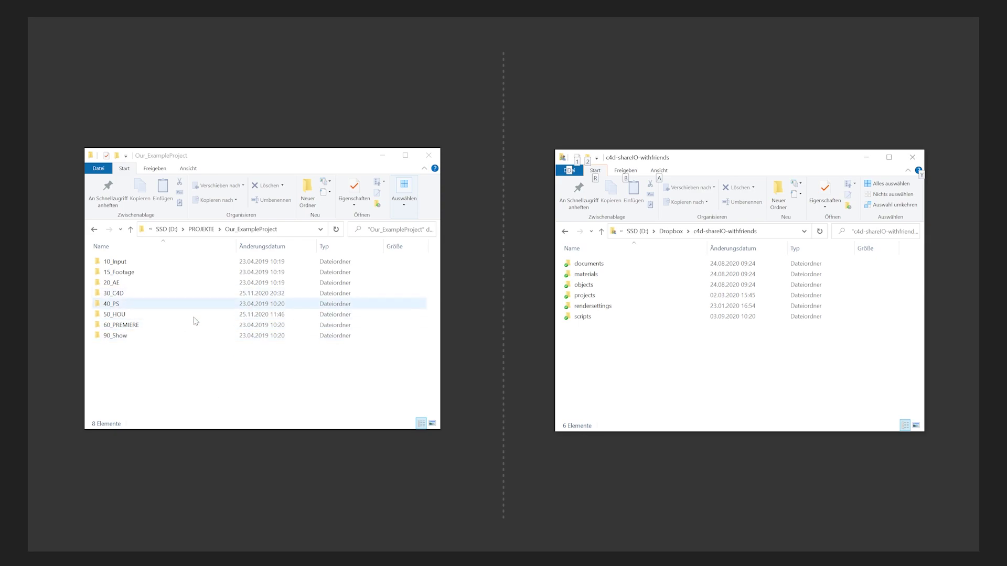
click(773, 351)
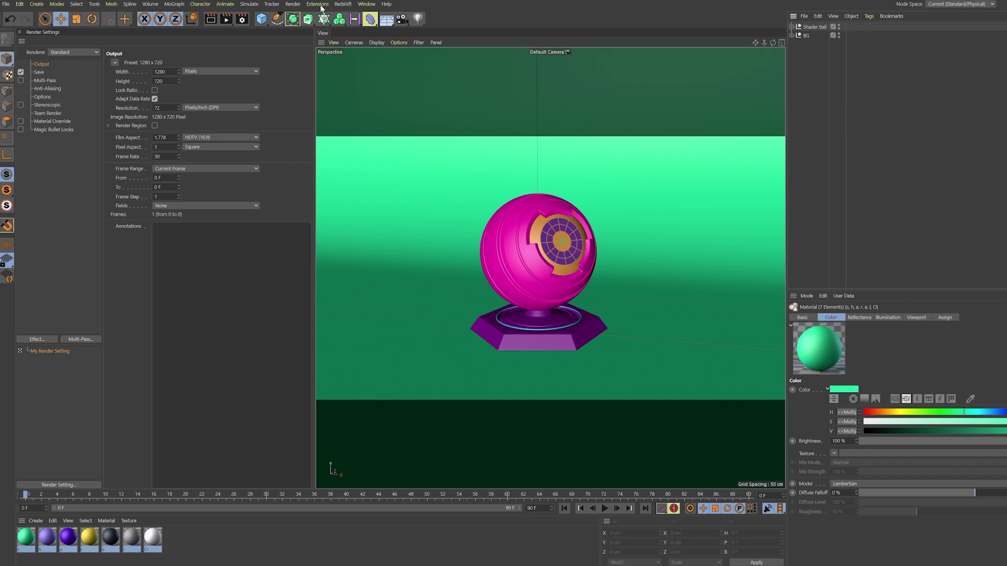
- Launch the shareIO extension in Cinema 4D
click(318, 4)
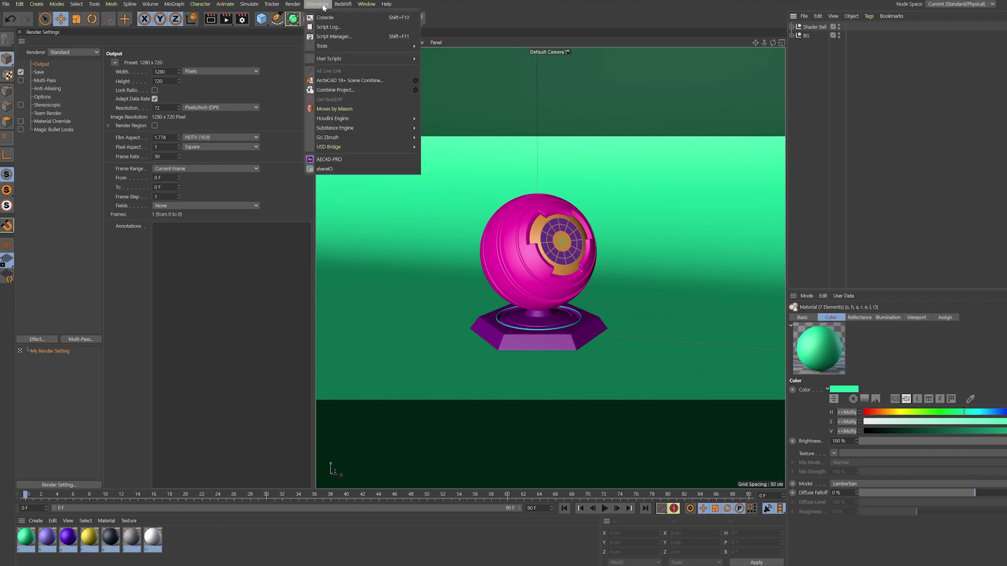
click(334, 169)
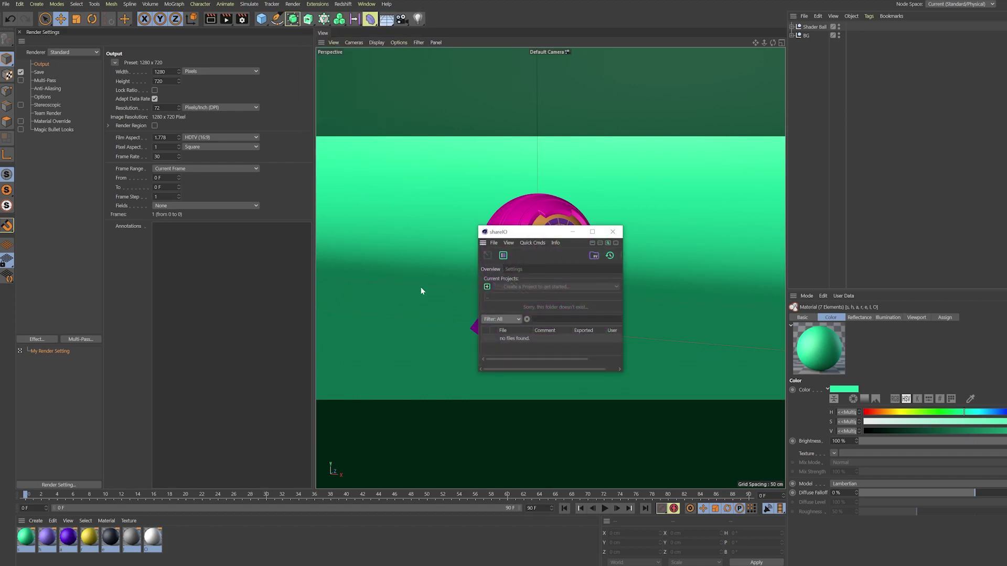
click(487, 287)
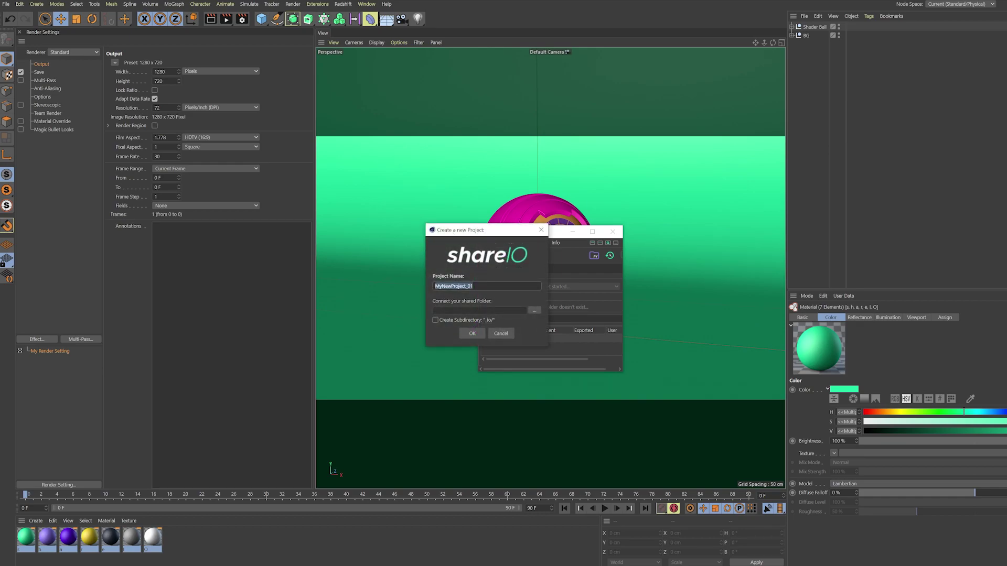
click(534, 310)
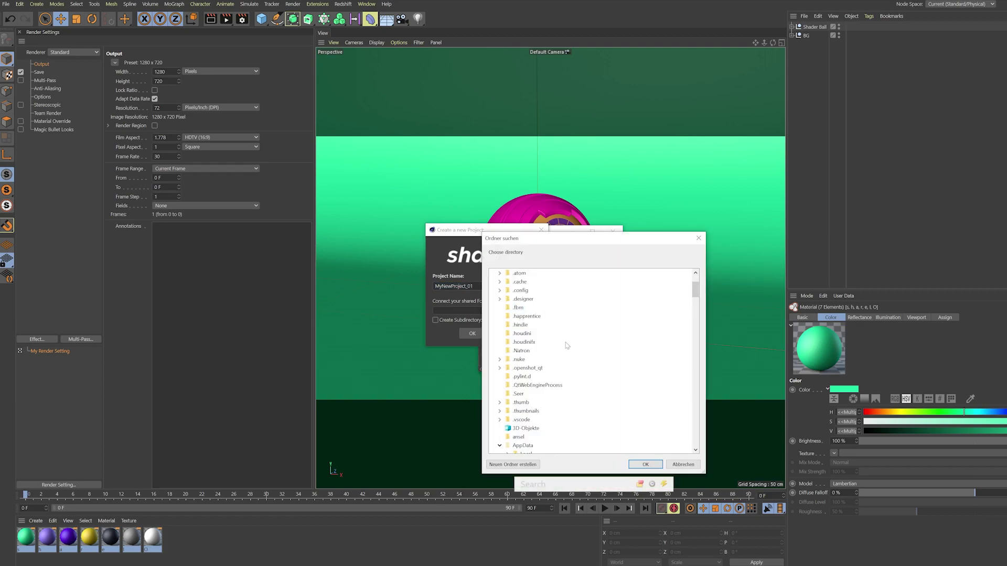
click(683, 465)
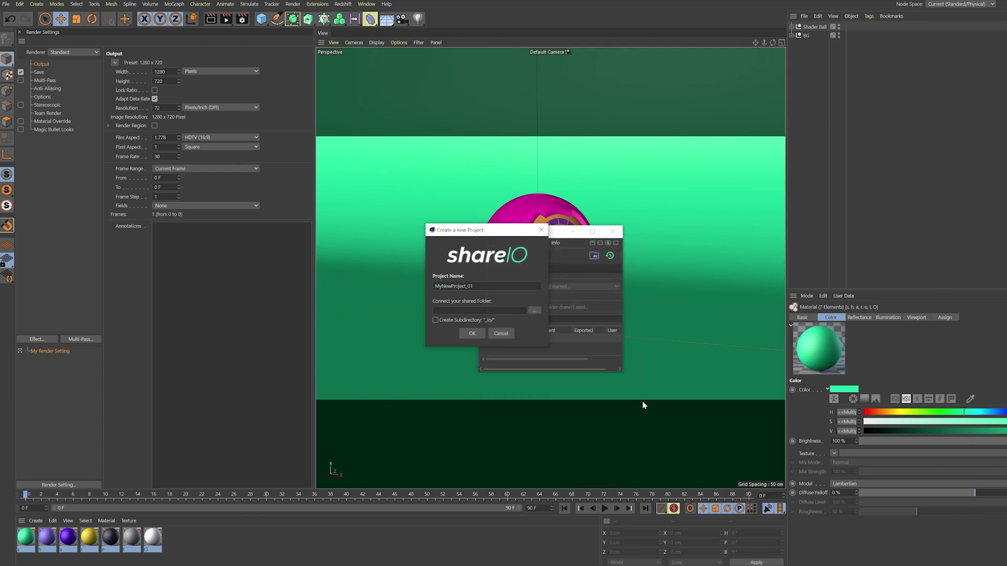
click(501, 333)
- Create a shareIO project named Getting Started from the 30_C4D folder of Our_ExampleProject, using an _io subdirectory
key(alt+Tab)
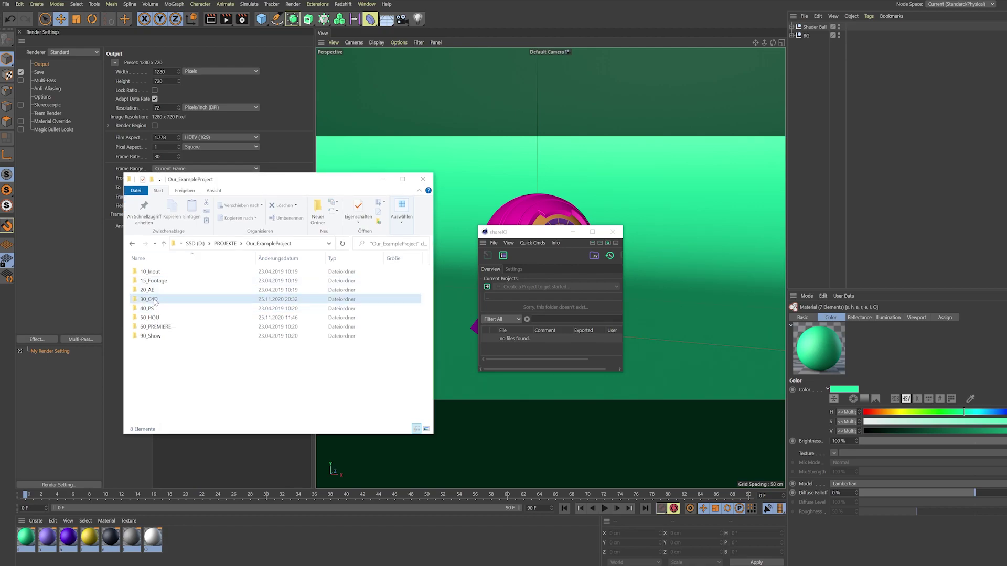
drag(156, 301, 551, 343)
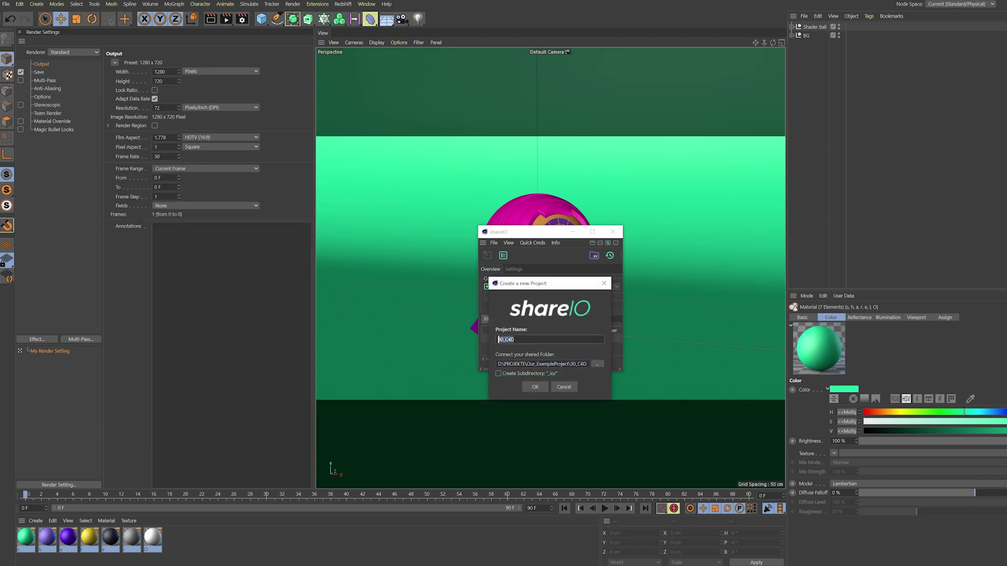
text(Getting Started)
click(536, 388)
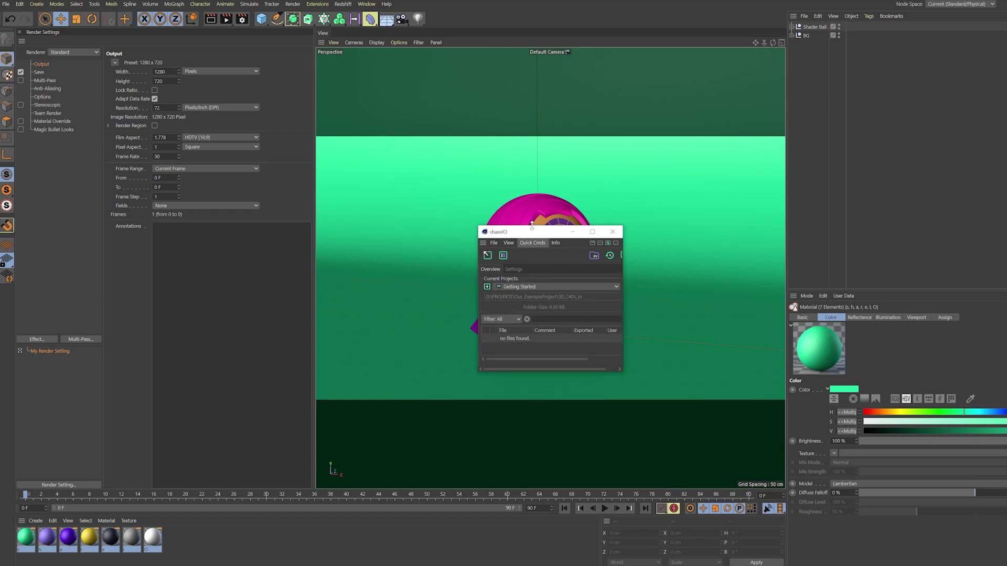
- Inspect the subfolders inside the 30_C4D project's _io directory, and return to Cinema 4D
key(alt+Tab)
double_click(156, 300)
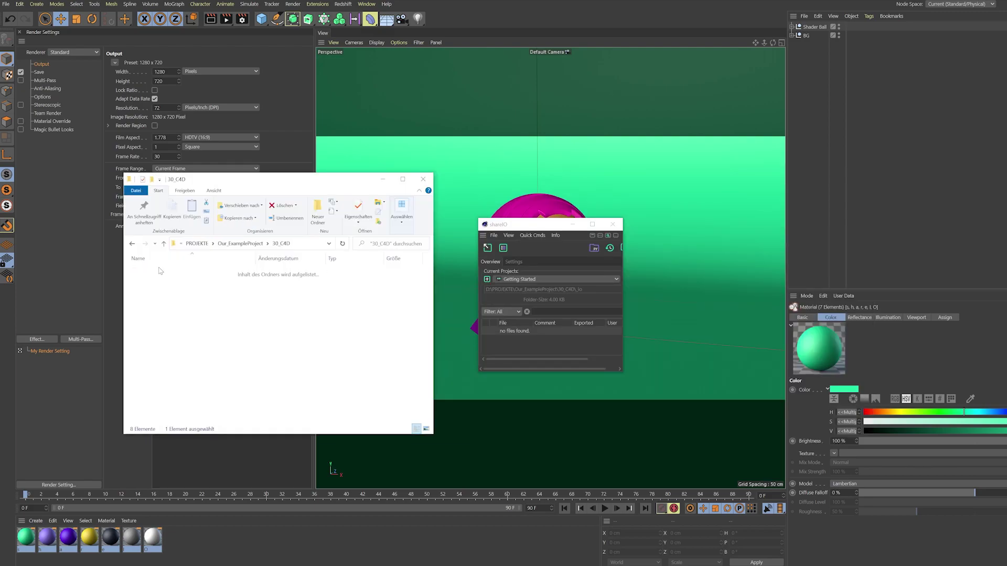
double_click(157, 274)
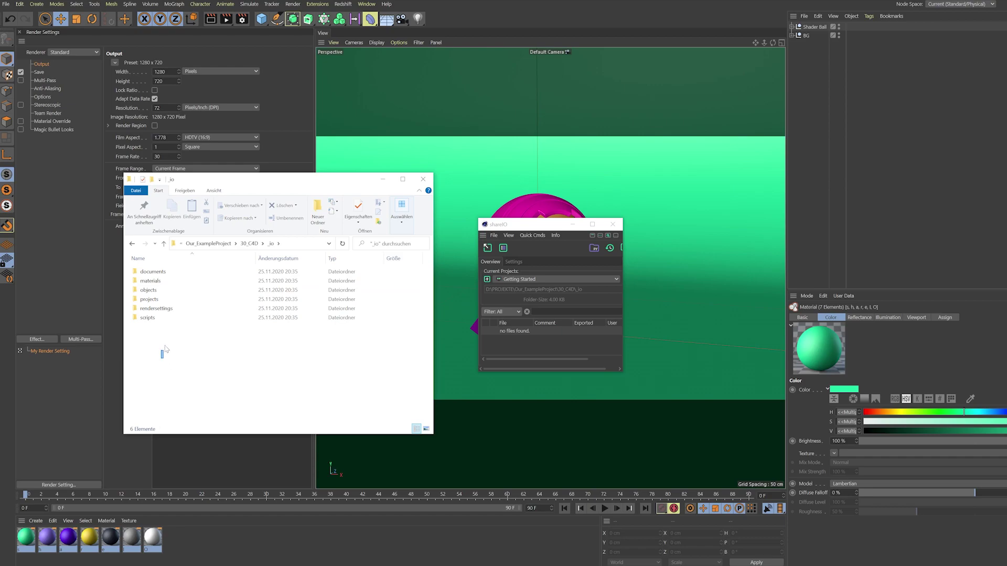
drag(166, 350, 177, 268)
click(204, 344)
click(683, 201)
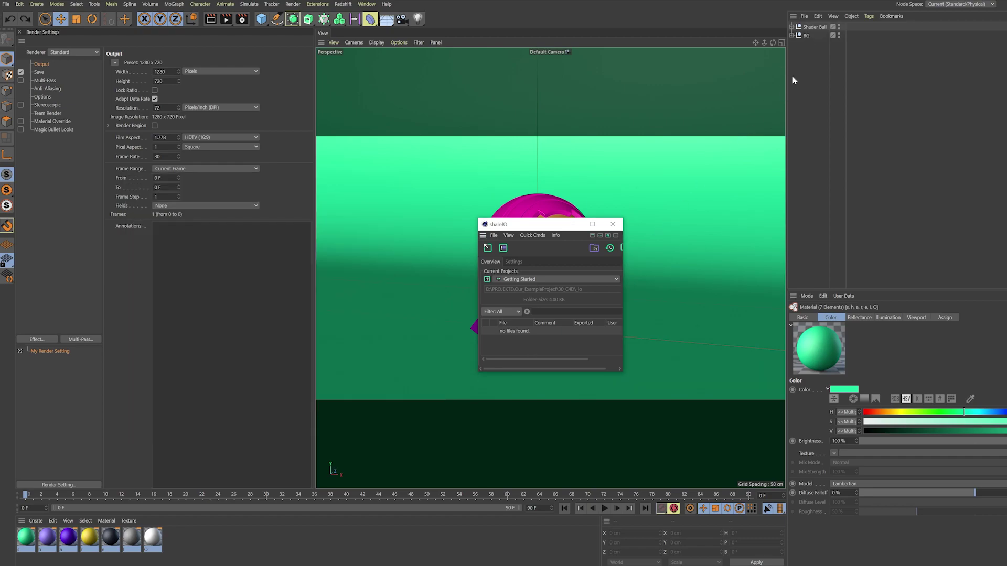
- Export the Shader Ball and BG objects from the scene to the Getting Started project in shareIO
click(815, 27)
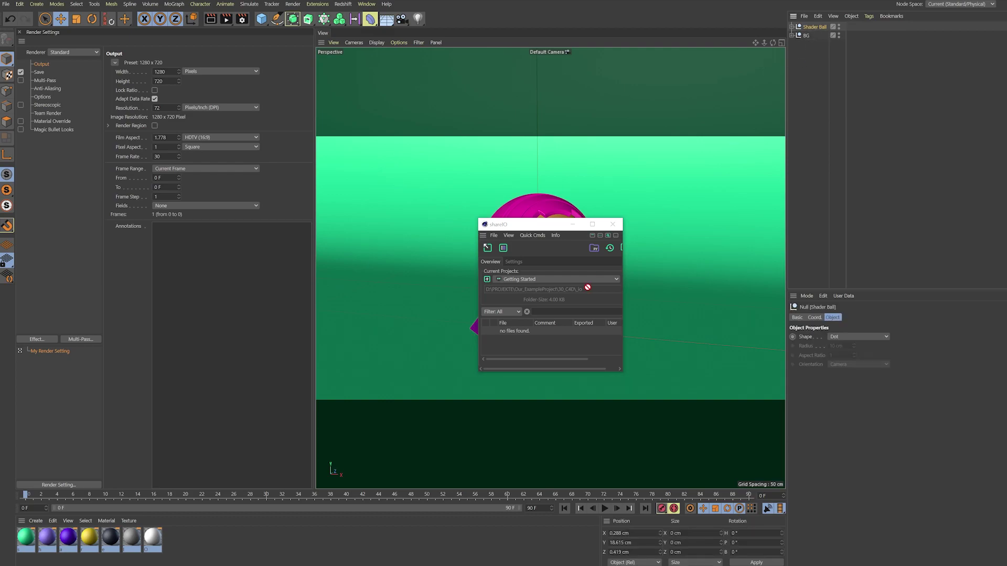
drag(529, 341, 534, 340)
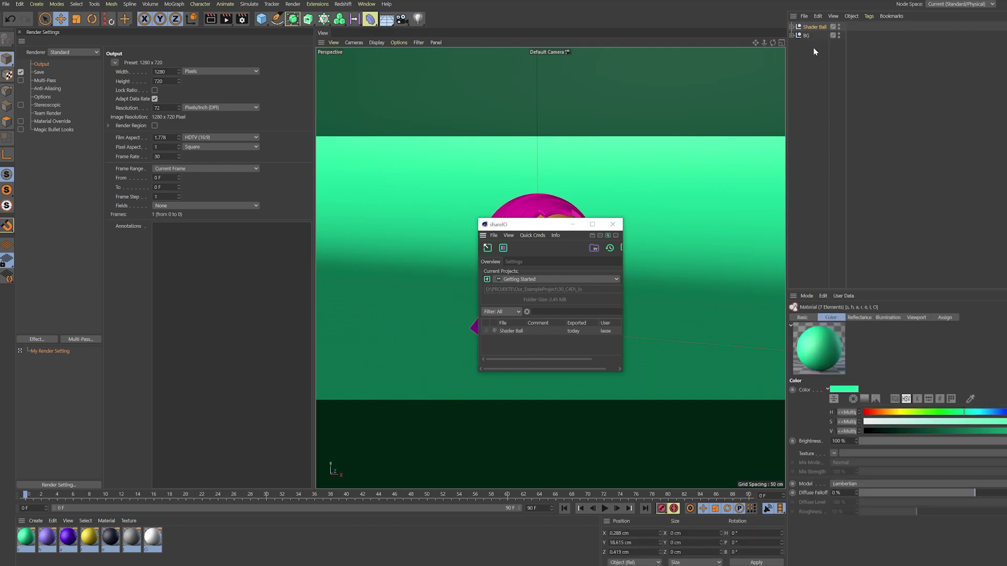
click(807, 35)
drag(801, 40, 533, 347)
- Export the seven selected materials and the My Render Setting preset to the Getting Started project in shareIO
drag(153, 542, 532, 344)
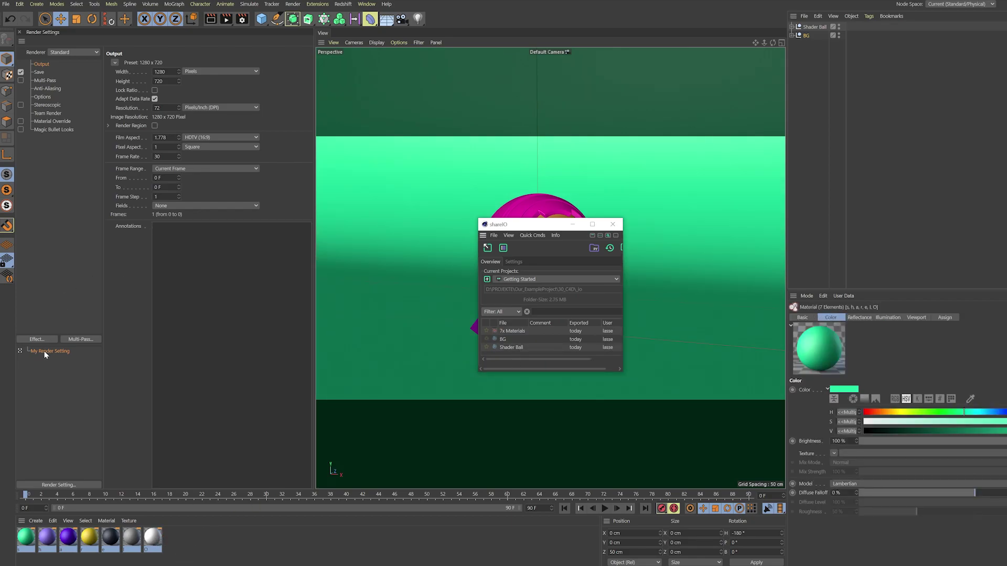
drag(46, 355, 532, 345)
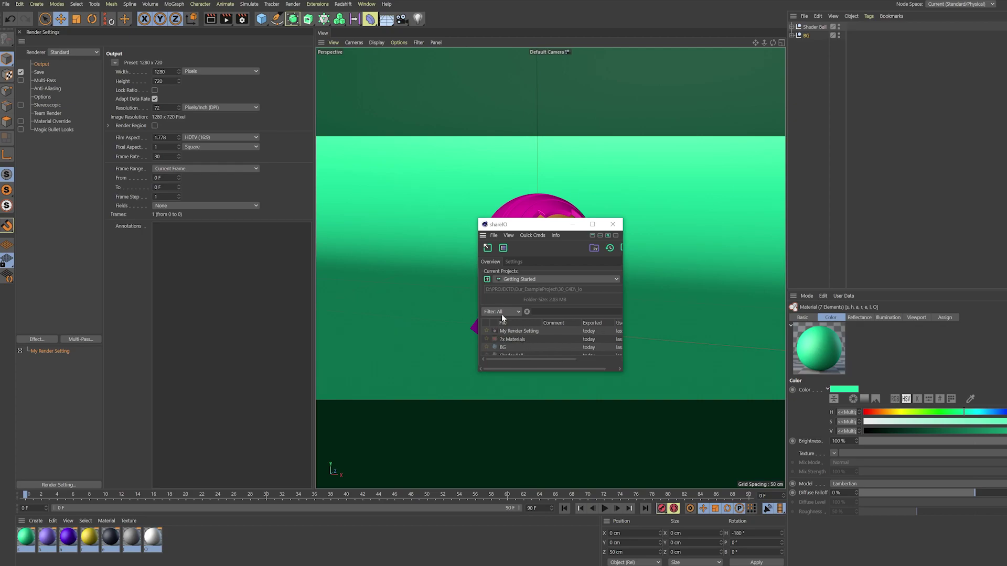
click(487, 248)
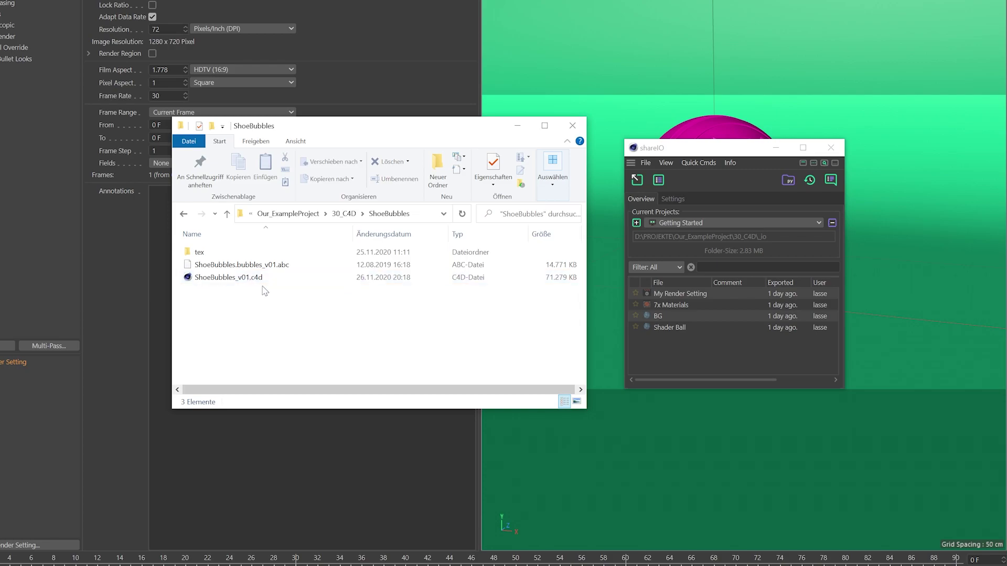
- Add the files ShoeBubbles_v01.c4d and ShoeBubbles.bubbles_v01.abc from the ShoeBubbles folder to the shareIO project
drag(255, 284, 753, 343)
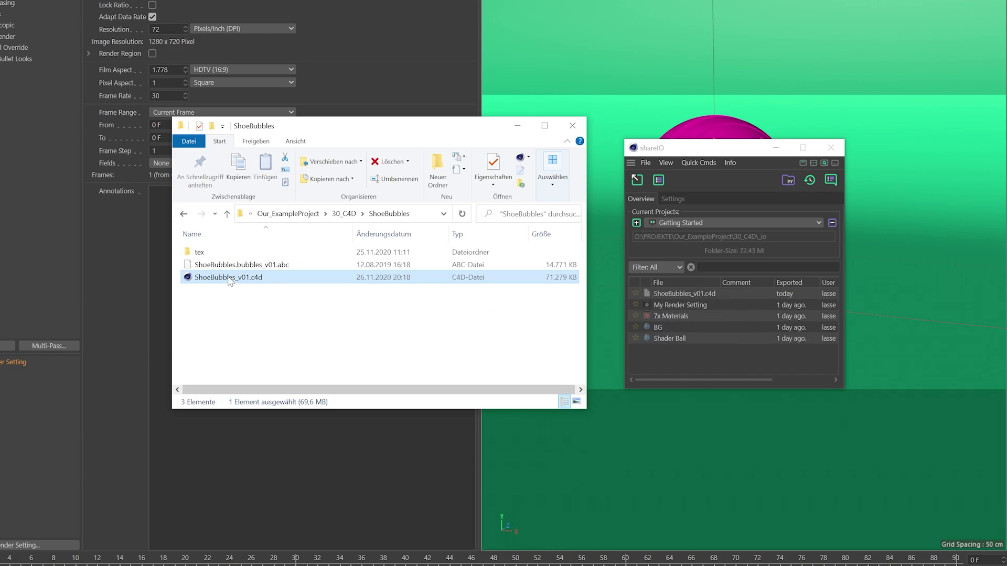
drag(234, 264, 757, 311)
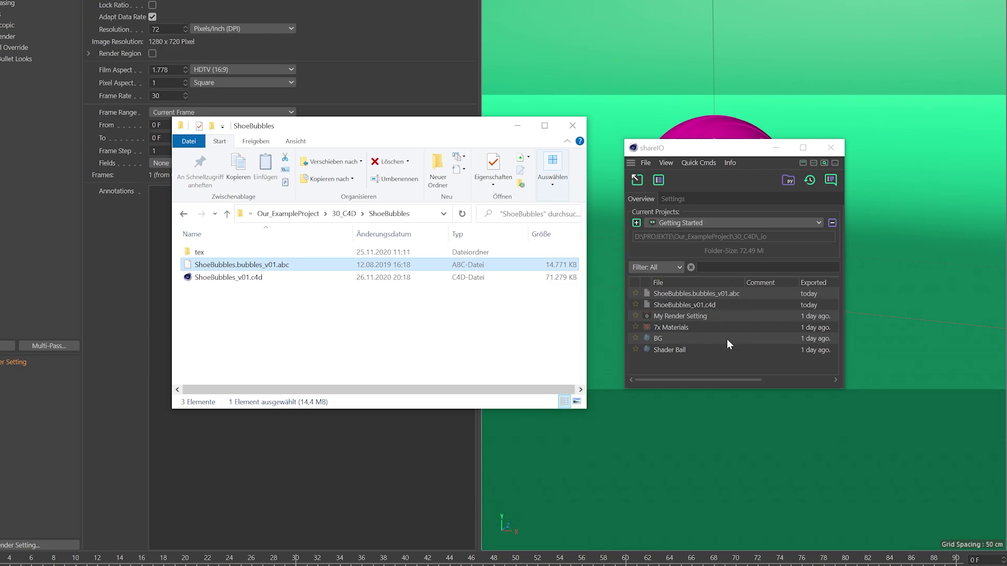
- Check the size of the ShoeBubbles folder in its properties
click(348, 314)
right_click(350, 312)
click(306, 489)
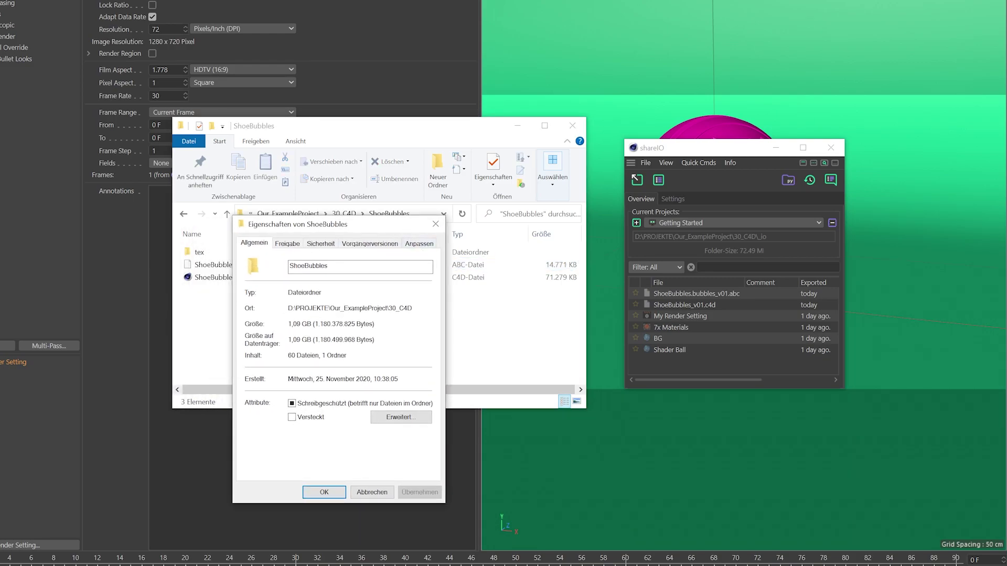
click(435, 224)
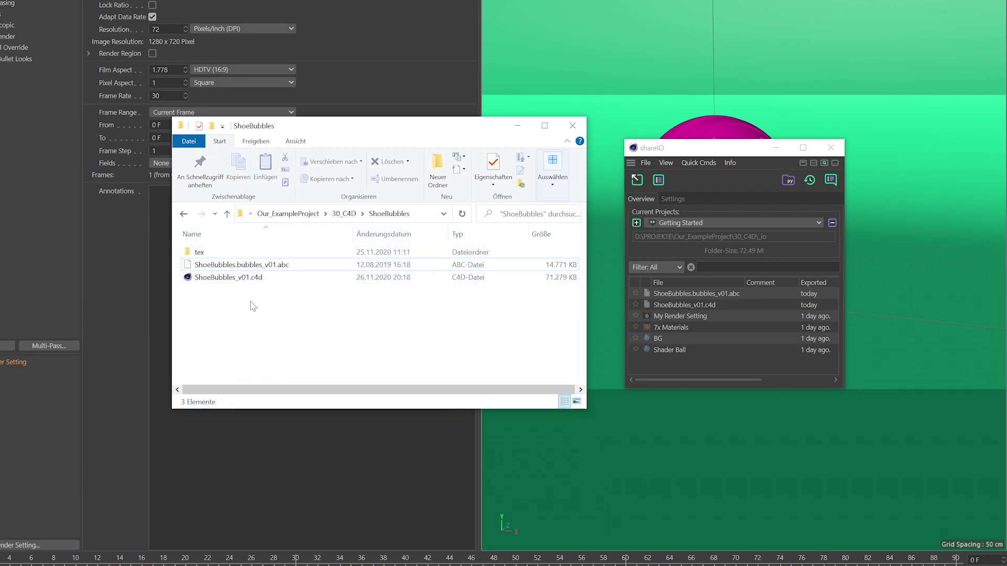
- Export ShoeBubbles_v01.c4d together with its assets to the Getting Started project in shareIO
alt+click(222, 281)
drag(224, 283, 737, 329)
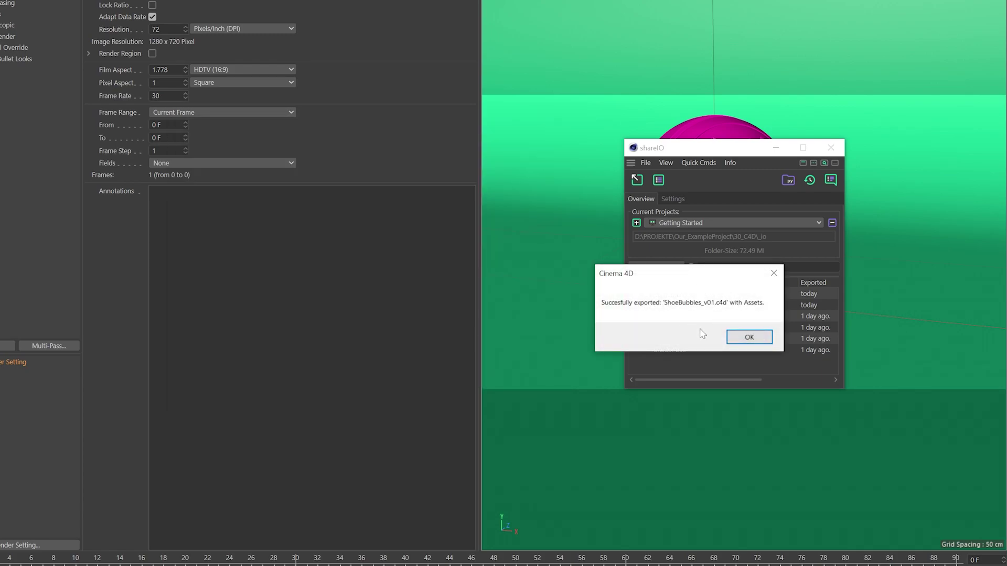
click(755, 336)
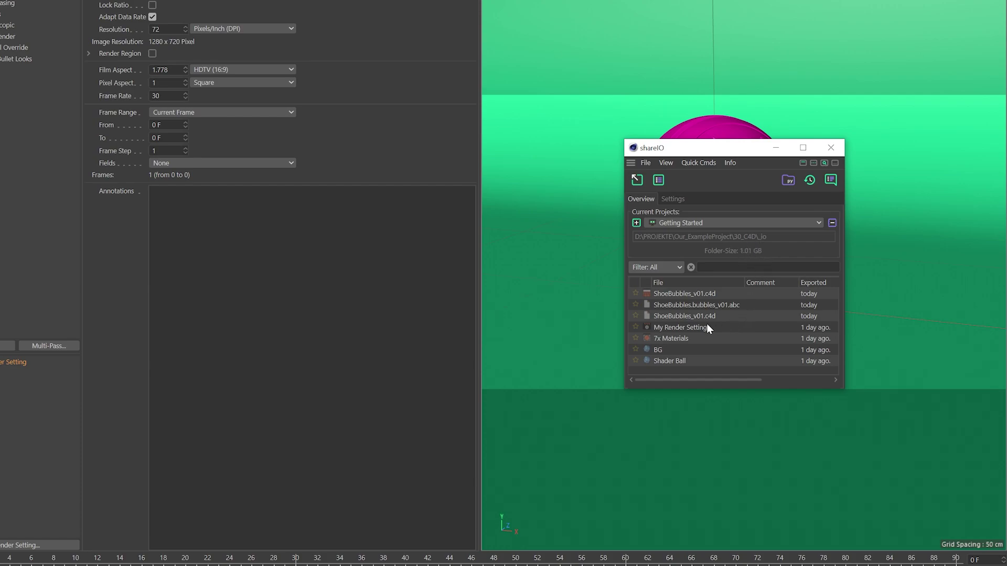
- Open the ShoeBubbles_v01.c4d entry exported with assets from the shareIO list and play its animation
click(694, 294)
right_click(703, 292)
click(719, 299)
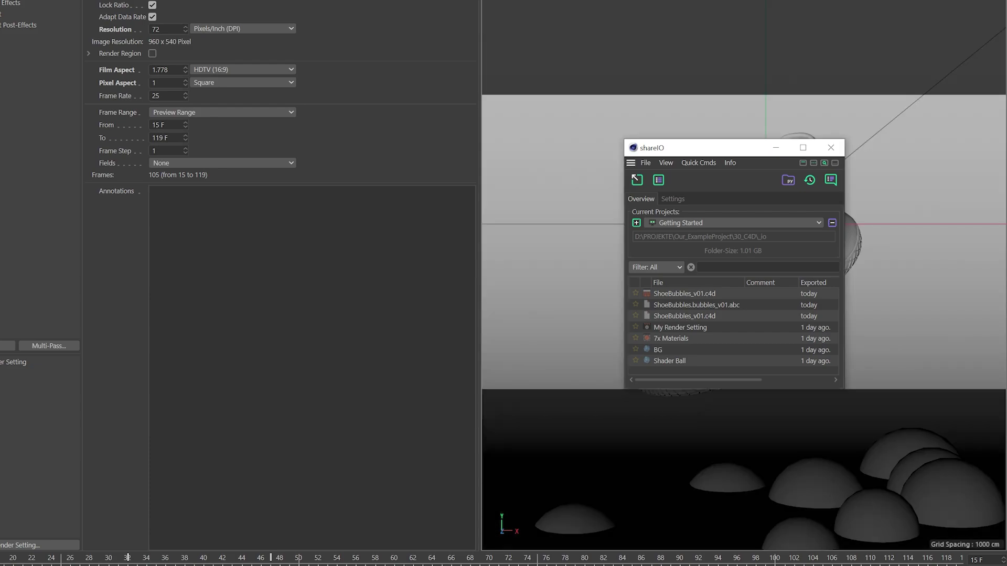
key(F8)
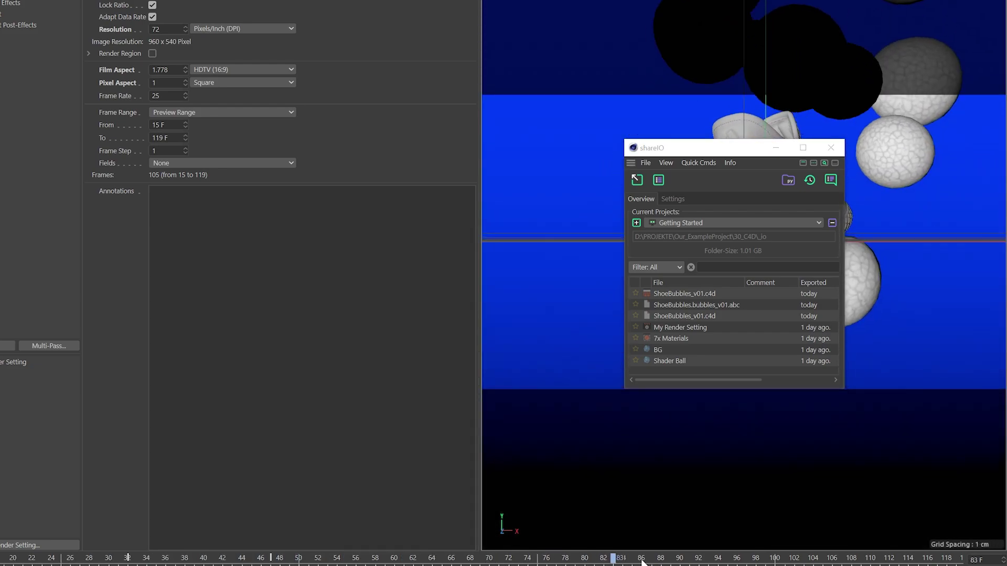
- Show the exported ShoeBubbles project in the file explorer and look through the textures in its tex folder
right_click(676, 292)
click(734, 373)
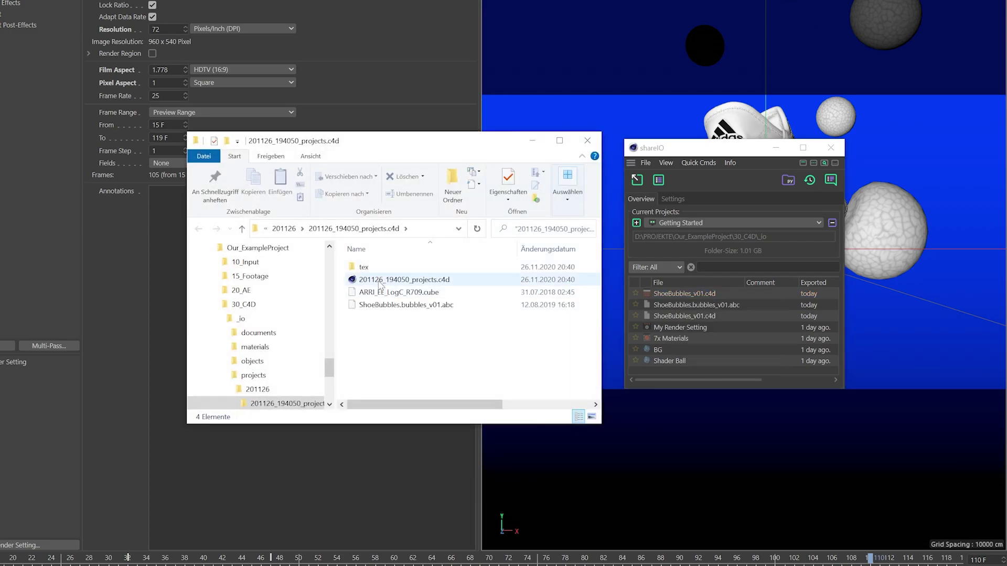
double_click(386, 269)
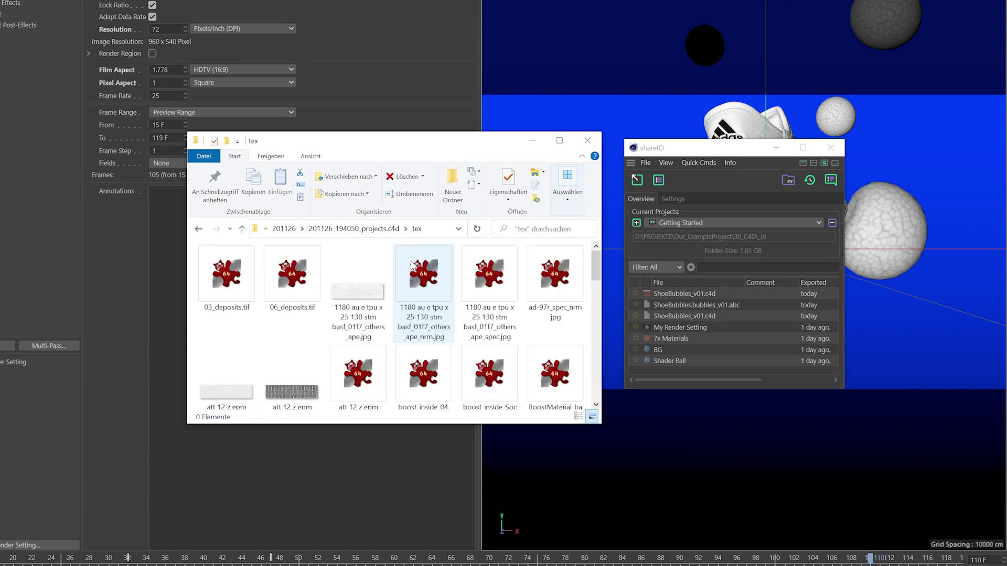
drag(597, 265, 601, 392)
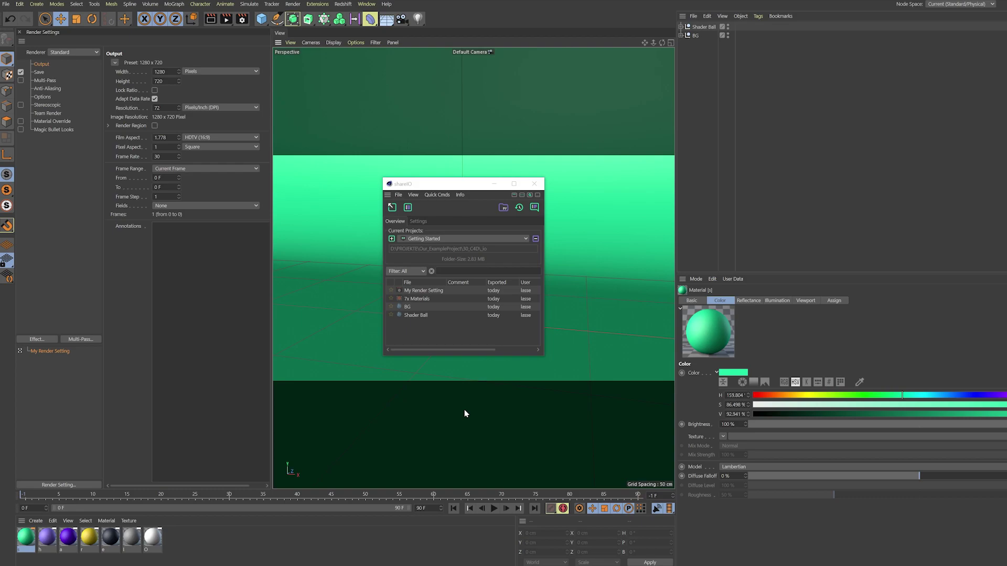
- Switch shareIO to the KitchenExample project and dock its window below the object list, beside the material attributes
click(446, 239)
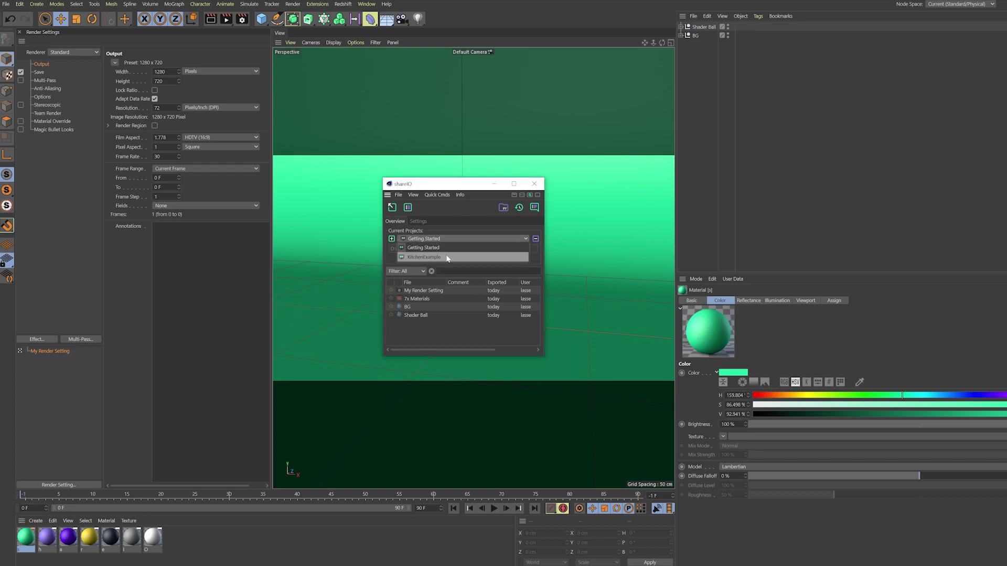
click(448, 257)
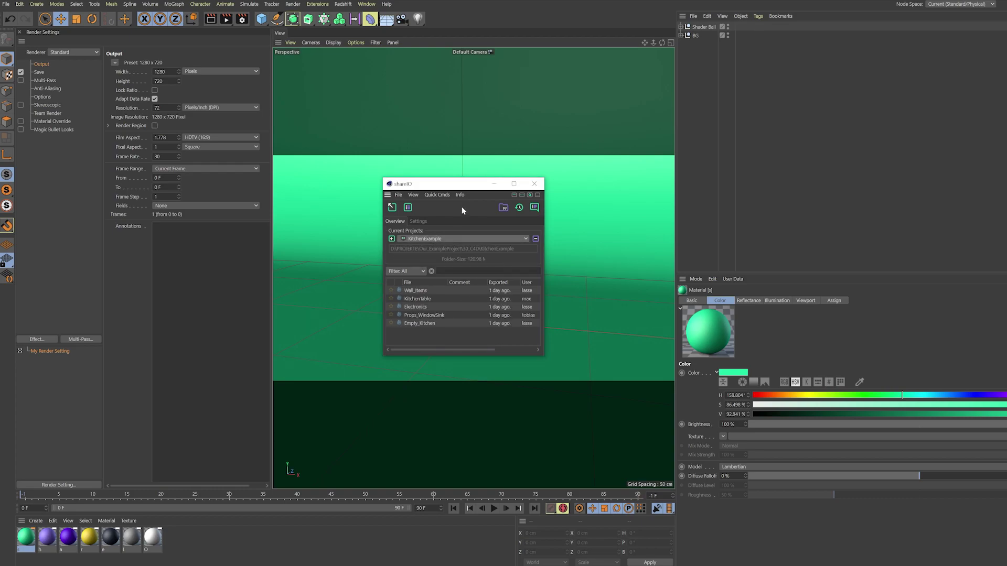
drag(456, 184, 465, 187)
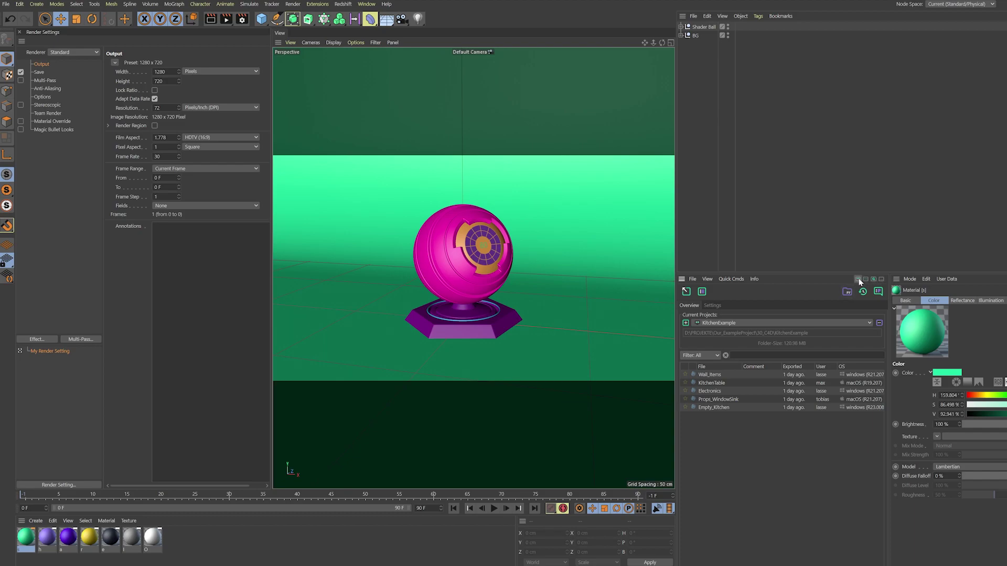
- Hide shareIO's icon toolbar, folder information and filter row, and shrink the docked panel to a compact size
click(858, 279)
click(865, 280)
click(874, 279)
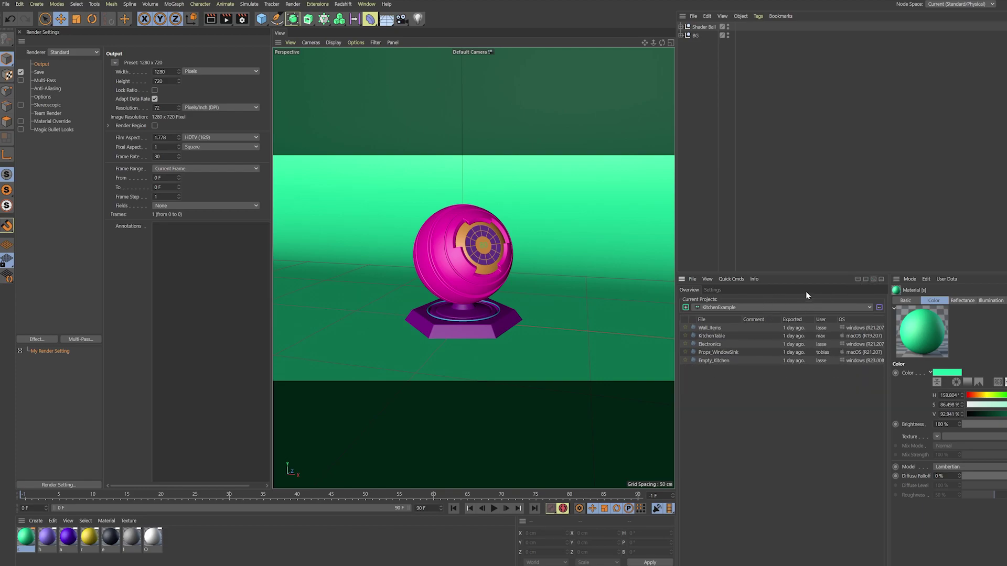
drag(888, 289, 812, 565)
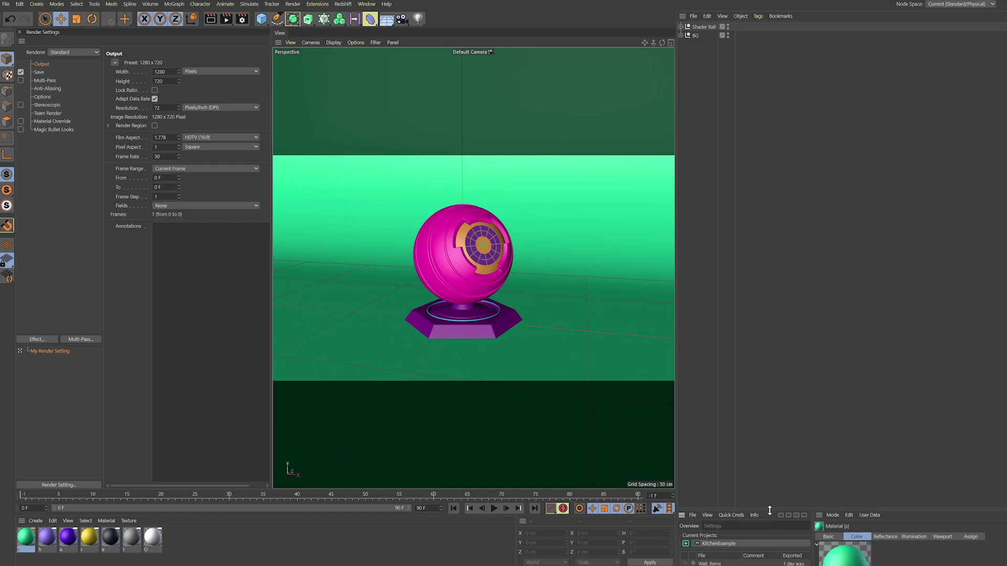
- Enlarge the docked shareIO panel to reveal its file list and load the Empty_Kitchen entry as its own project
drag(765, 510, 863, 419)
right_click(725, 472)
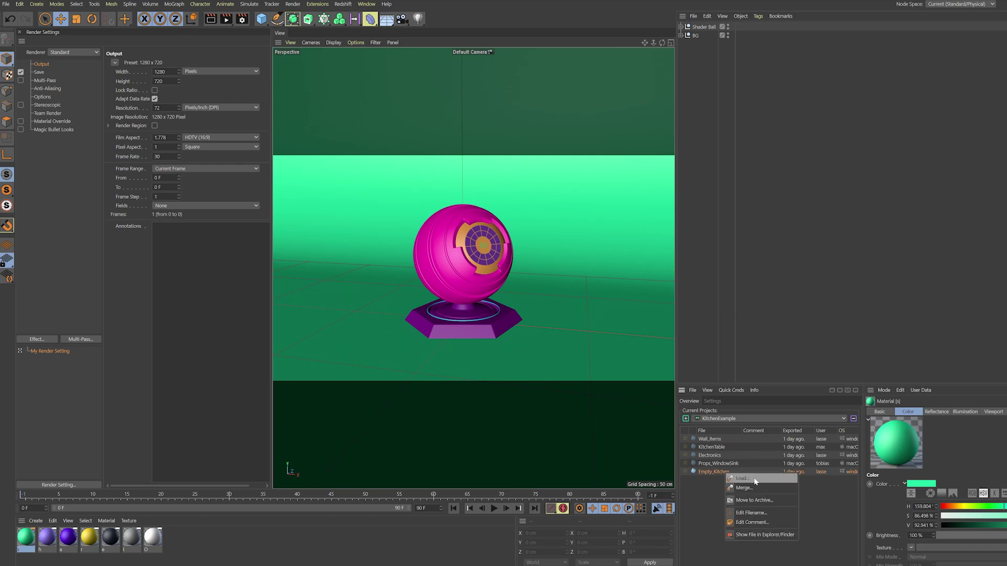
click(741, 478)
alt+drag(501, 281, 490, 313)
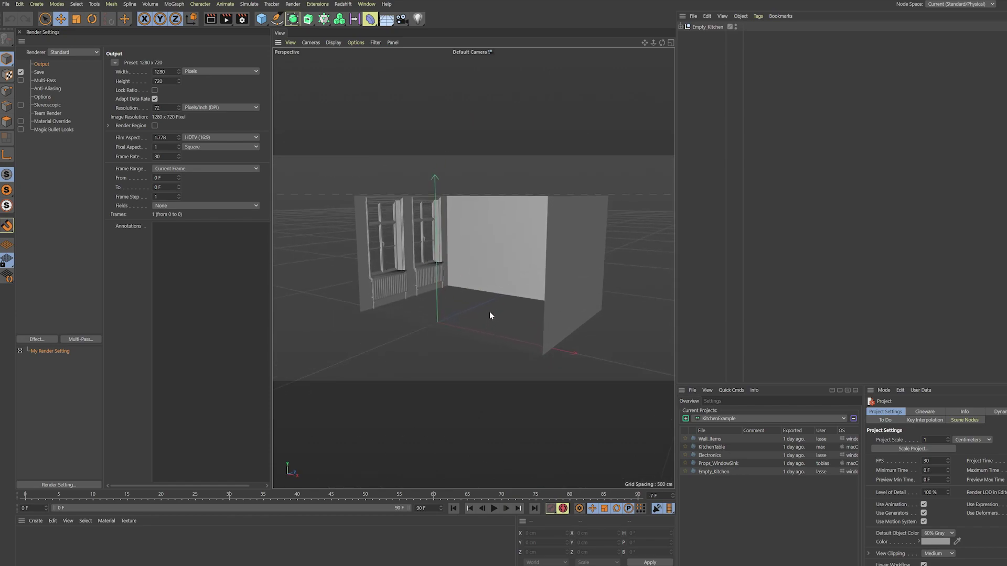
- Merge the Props_WindowSink entry into the Empty_Kitchen scene
right_click(728, 464)
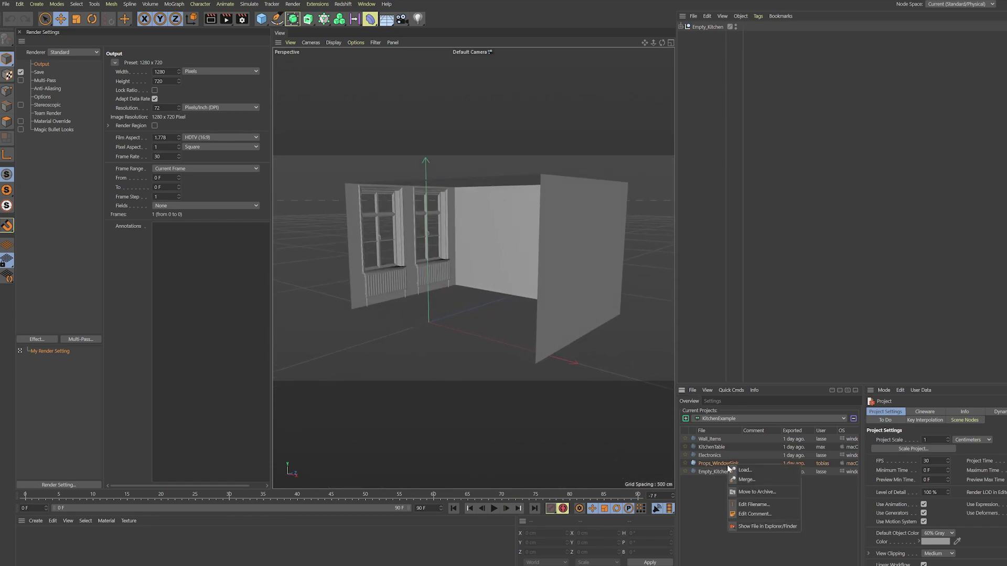
click(757, 480)
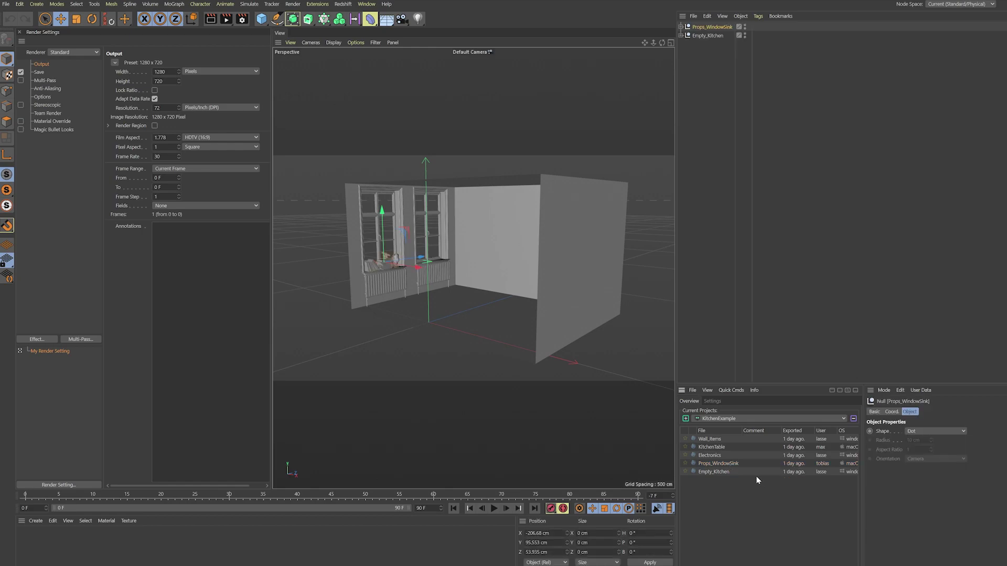
scroll(410, 254, up, 5)
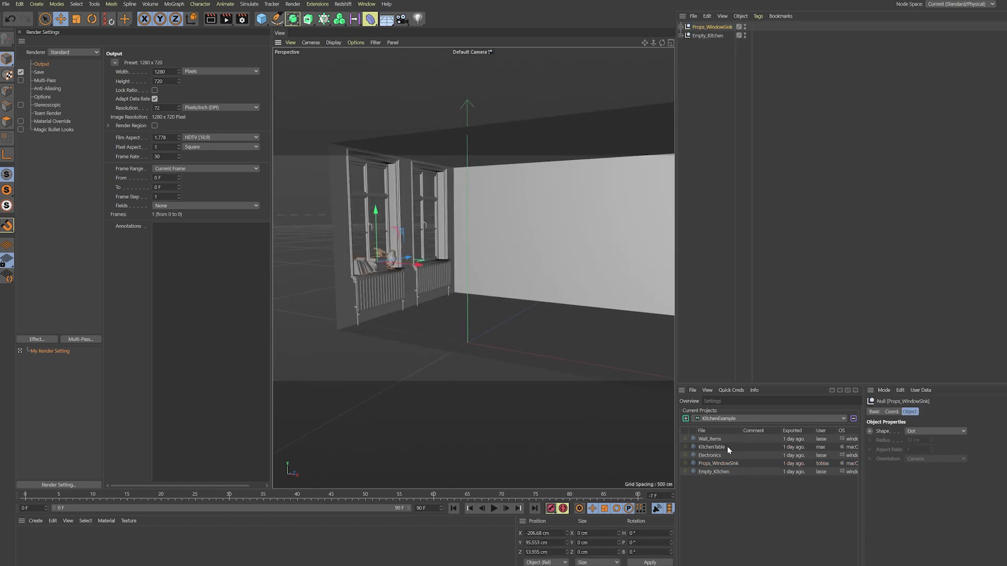
- Merge the Electronics entry into the kitchen scene and delete its three ungrouped objects from the object list
right_click(718, 456)
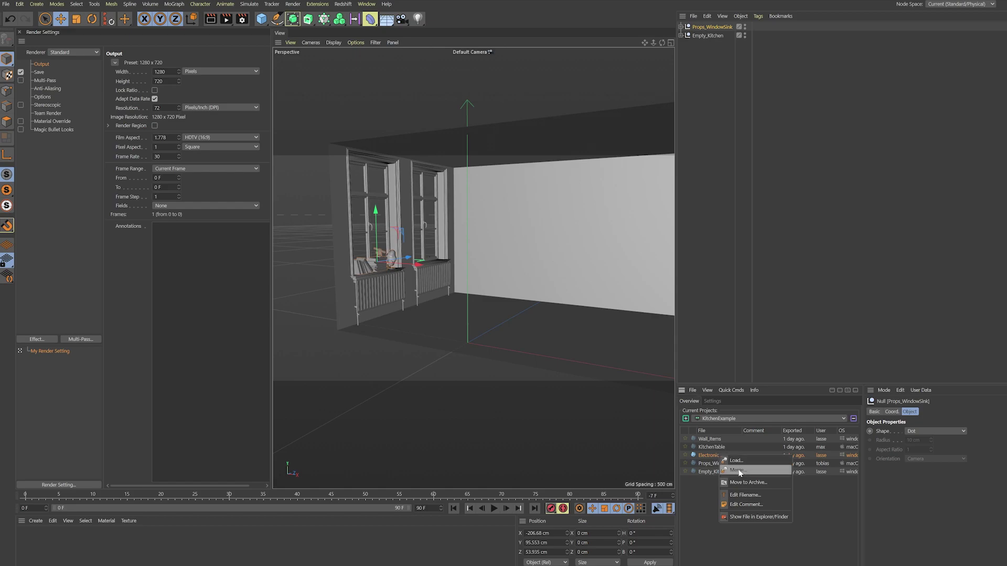
click(738, 471)
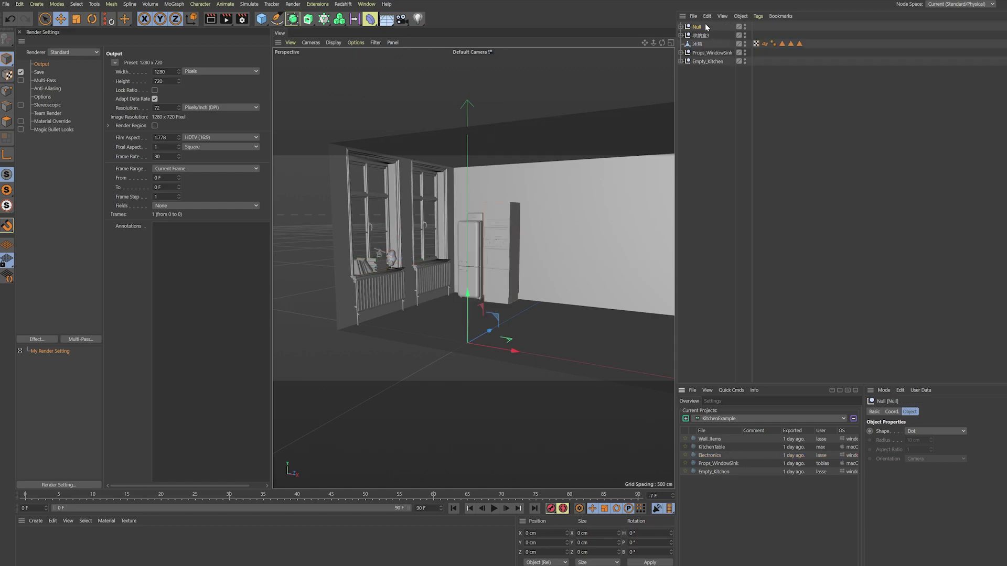
shift+click(687, 45)
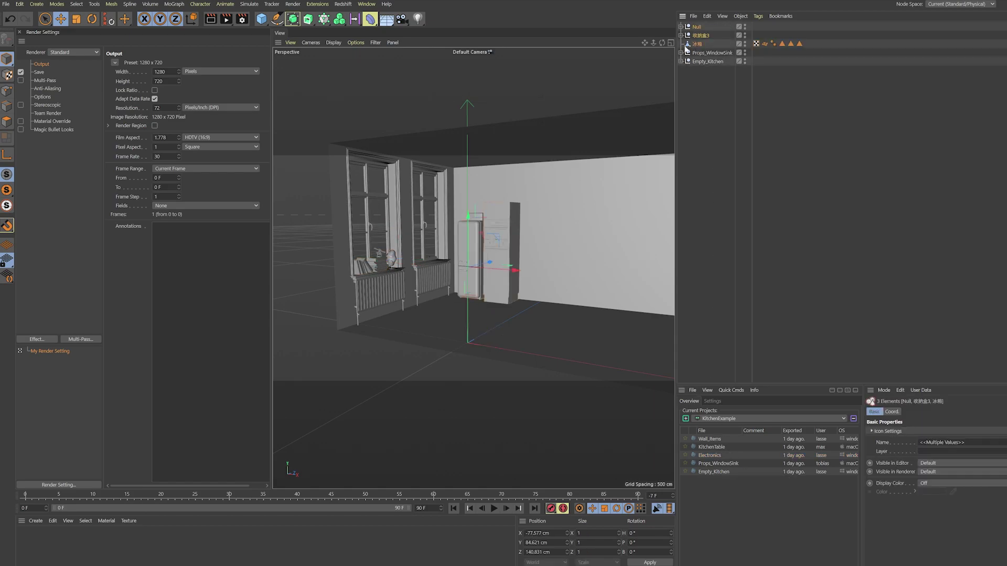
key(Delete)
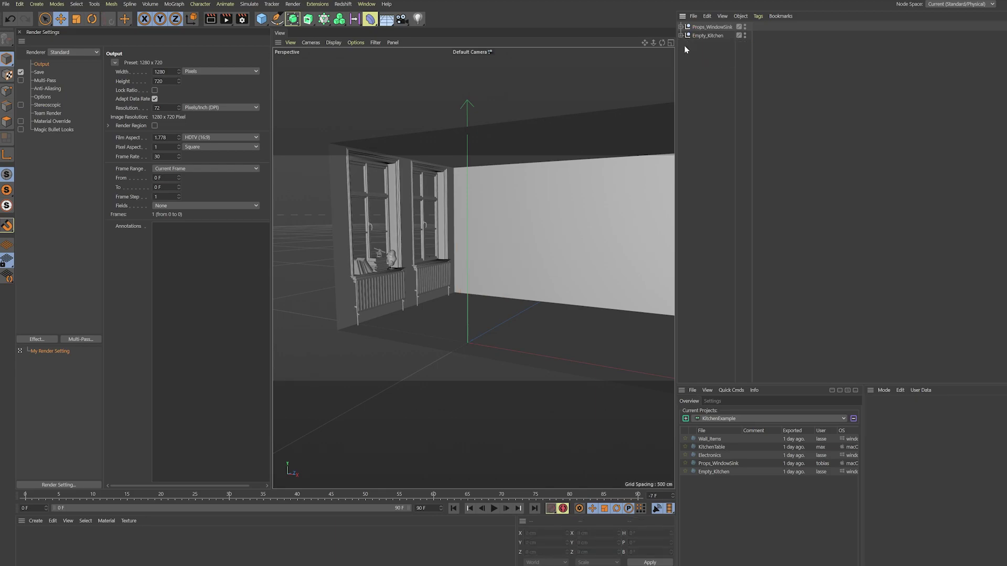
- Load the Electronics entry as a separate project, inspect its appliances up close and select all three objects
right_click(720, 455)
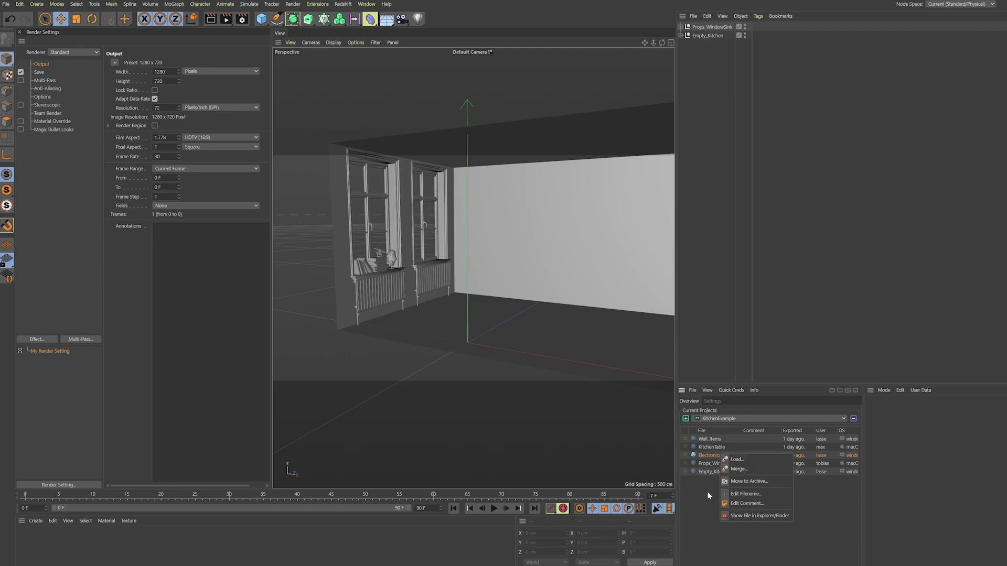
click(720, 457)
alt+click(720, 456)
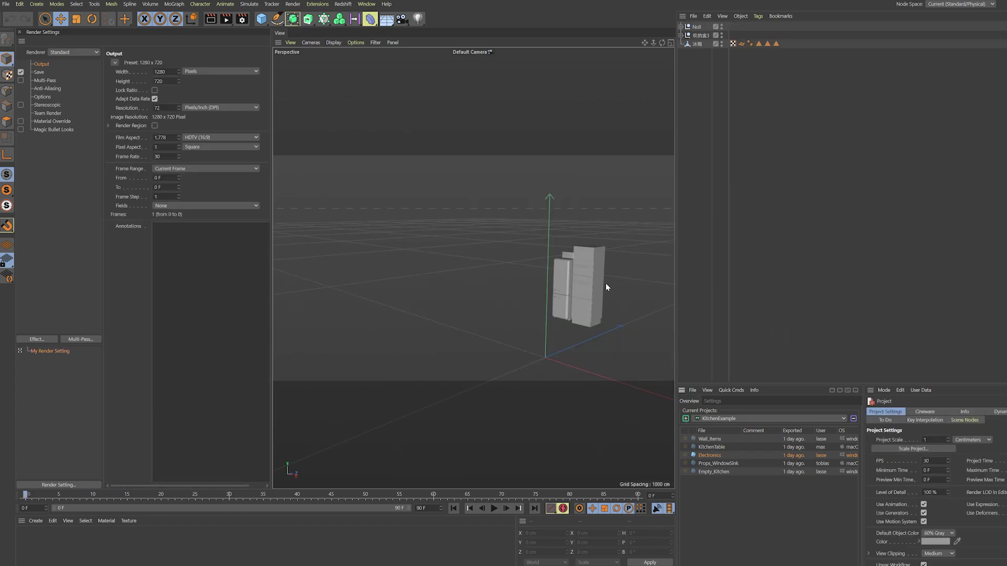
alt+drag(618, 300, 509, 287)
scroll(517, 283, up, 5)
click(700, 105)
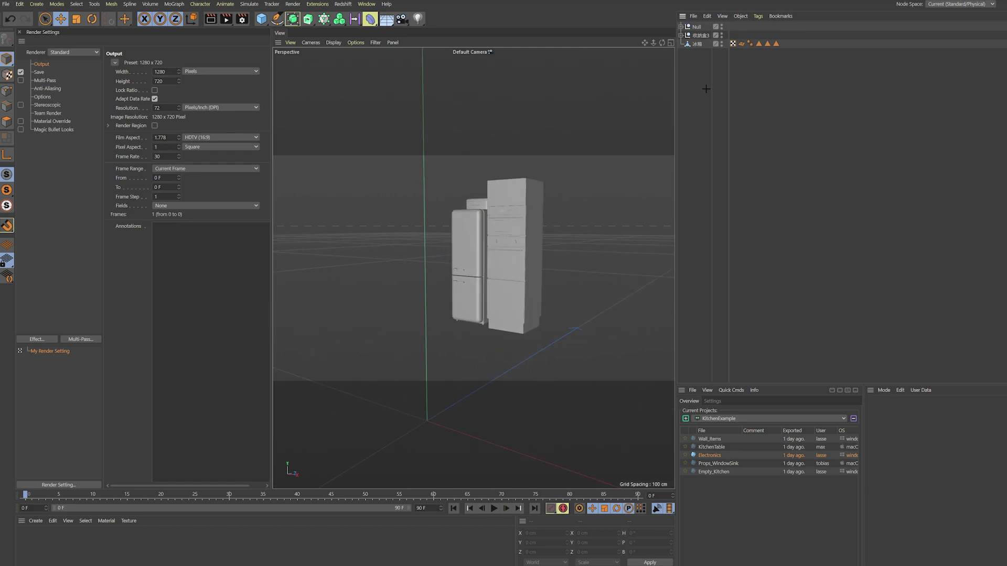
drag(707, 90, 685, 20)
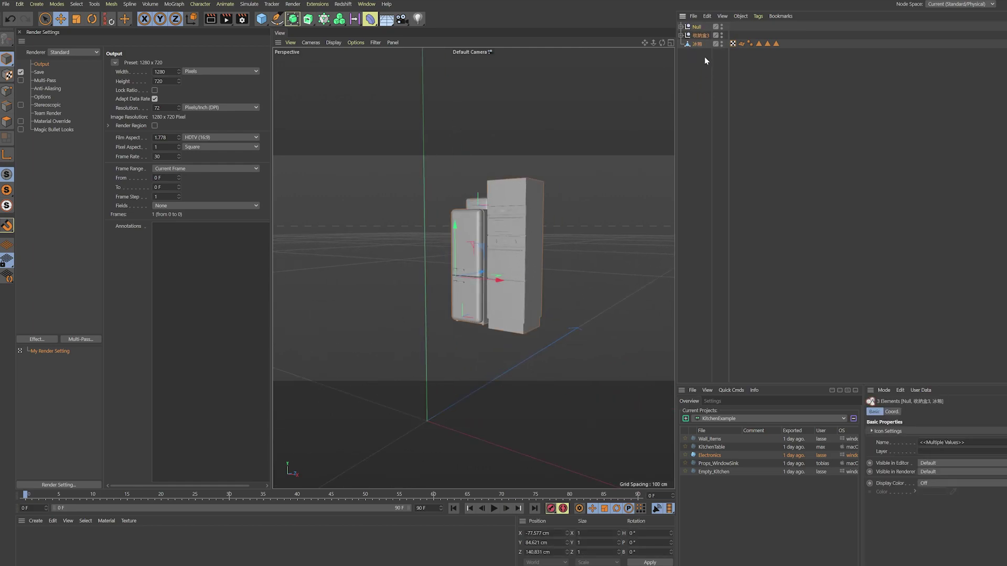
- Return to the open kitchen project and add a null object named Electronics
right_click(710, 273)
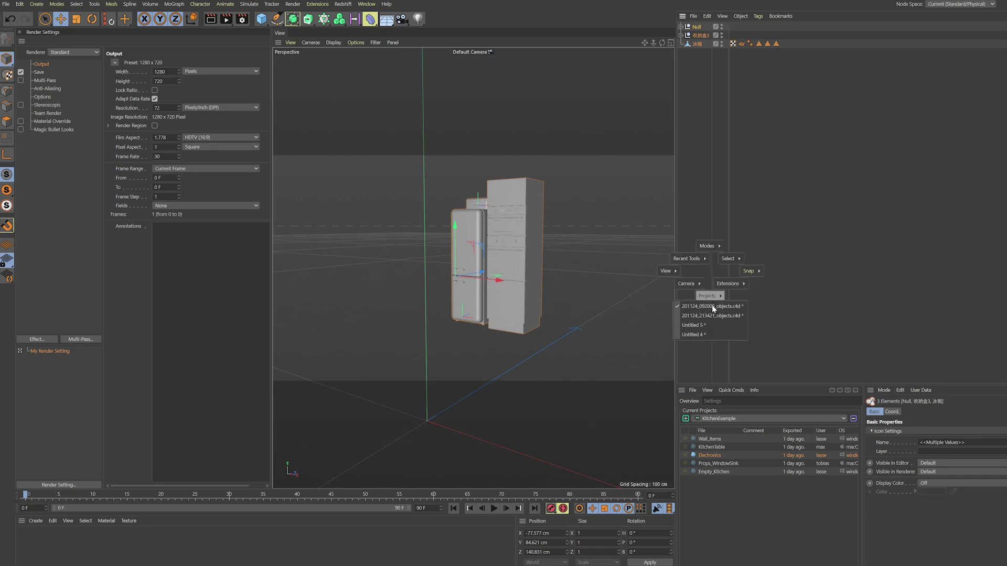
click(713, 312)
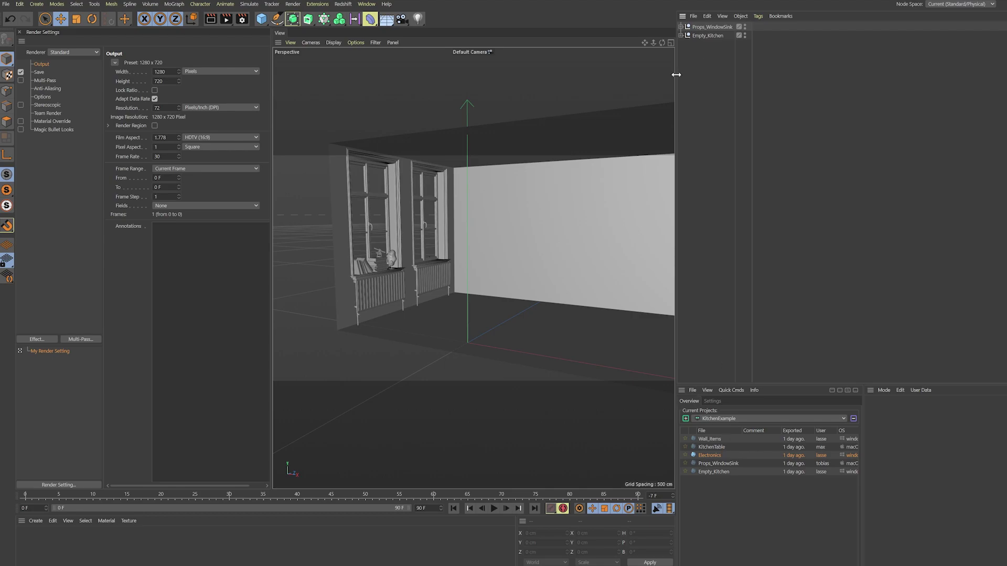
drag(261, 19, 286, 30)
double_click(696, 27)
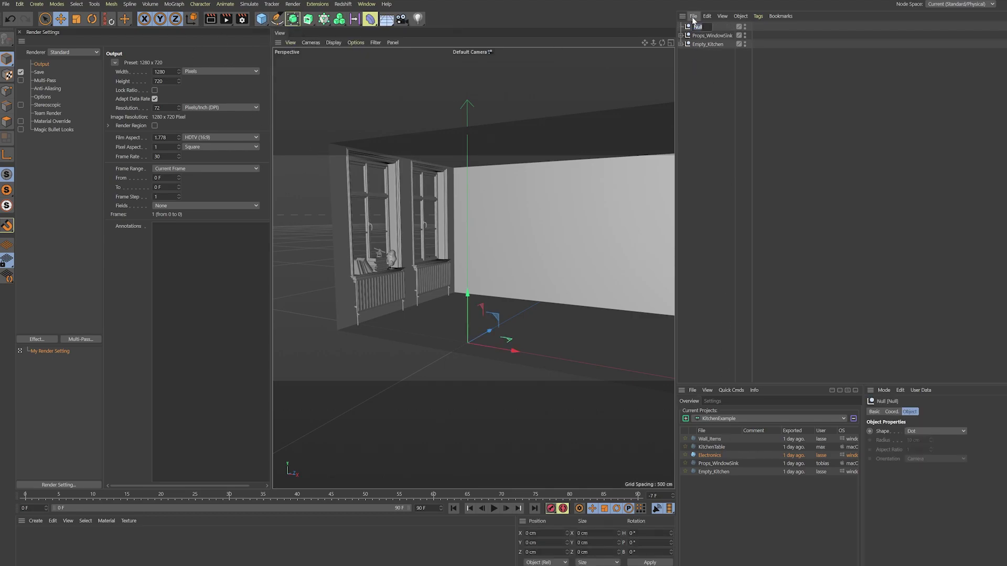
text(Electronics)
key(Return)
- Merge the Electronics entry as children of the selected Electronics null and check the resulting hierarchy
shift+right_click(717, 456)
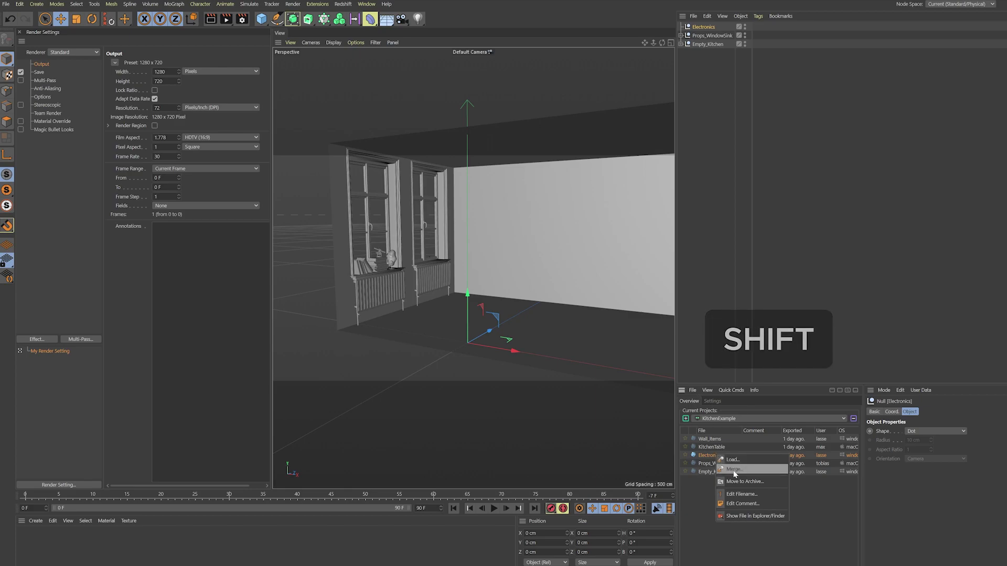
click(734, 469)
click(680, 27)
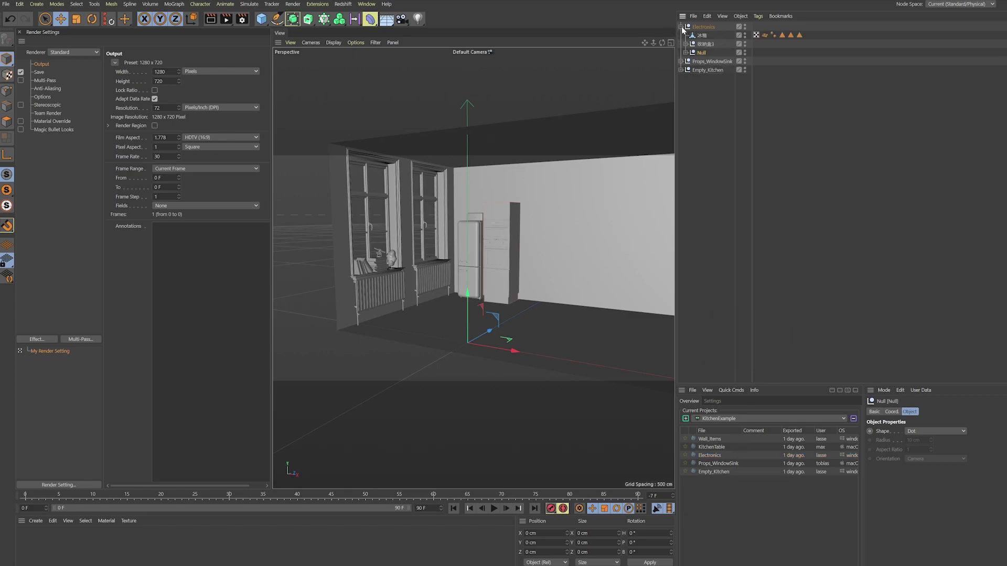
click(681, 27)
click(703, 27)
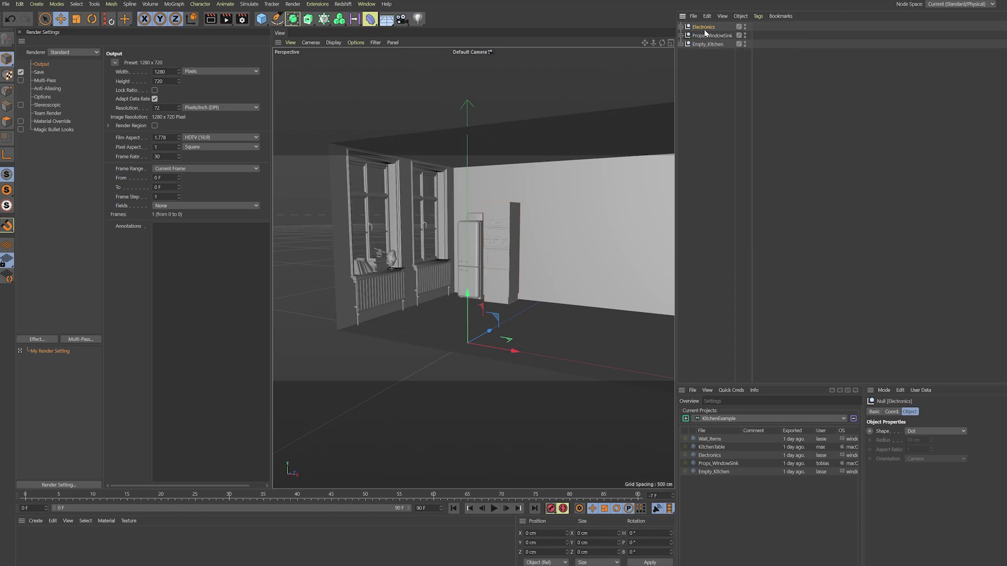
- Merge the KitchenTable and Wall_Items entries into the kitchen scene
right_click(722, 448)
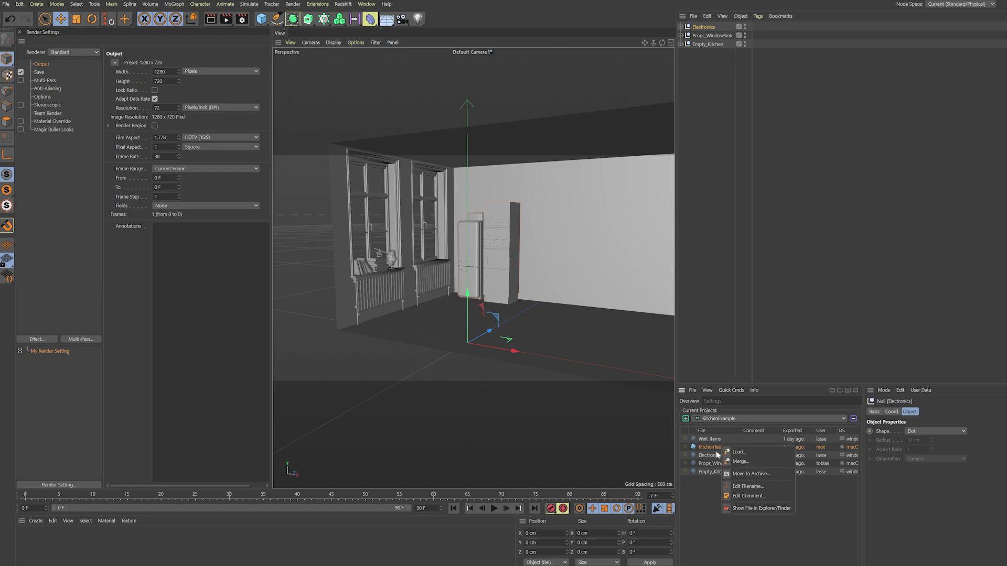
click(716, 453)
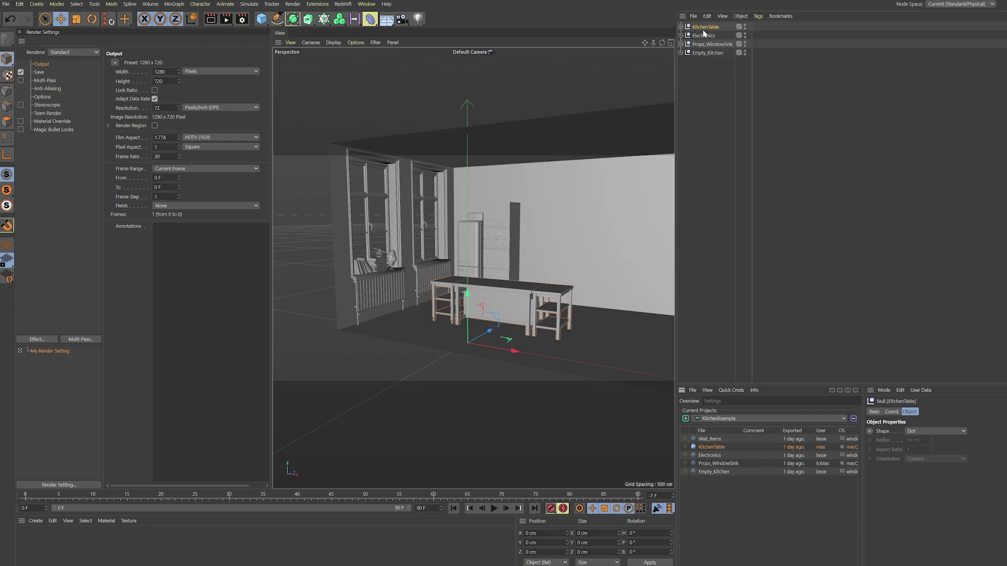
click(530, 303)
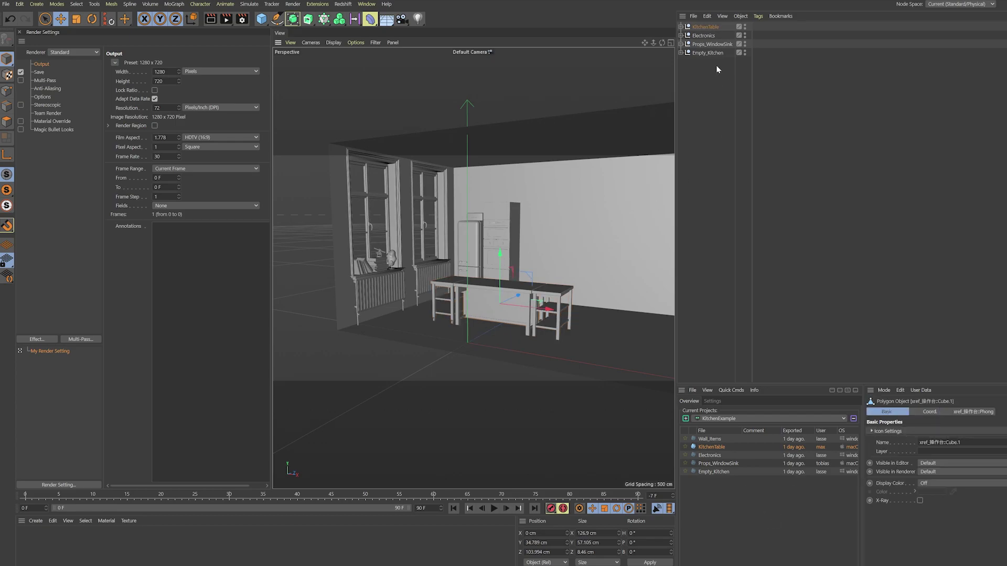
key(ctrl+z)
click(716, 440)
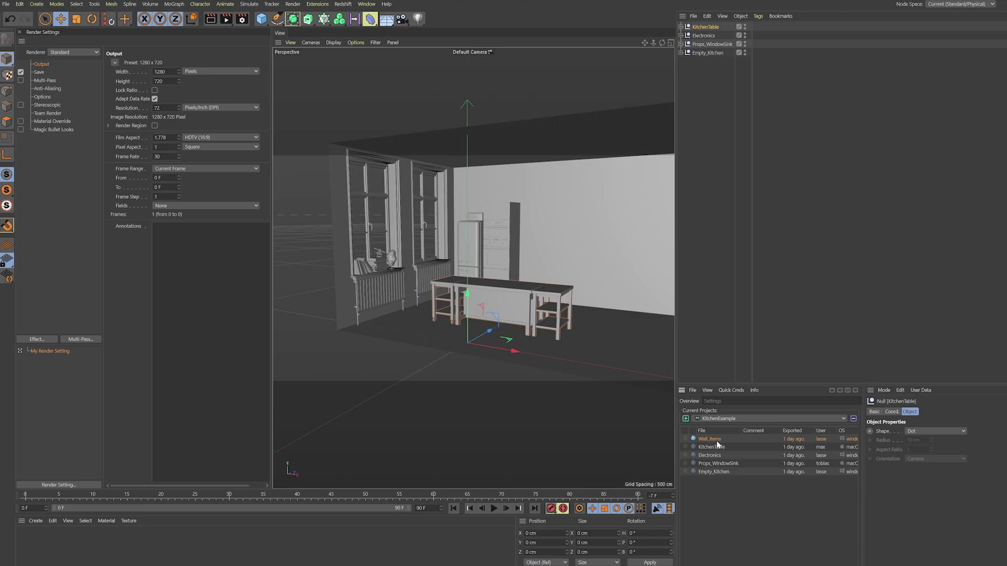
key(ctrl+q)
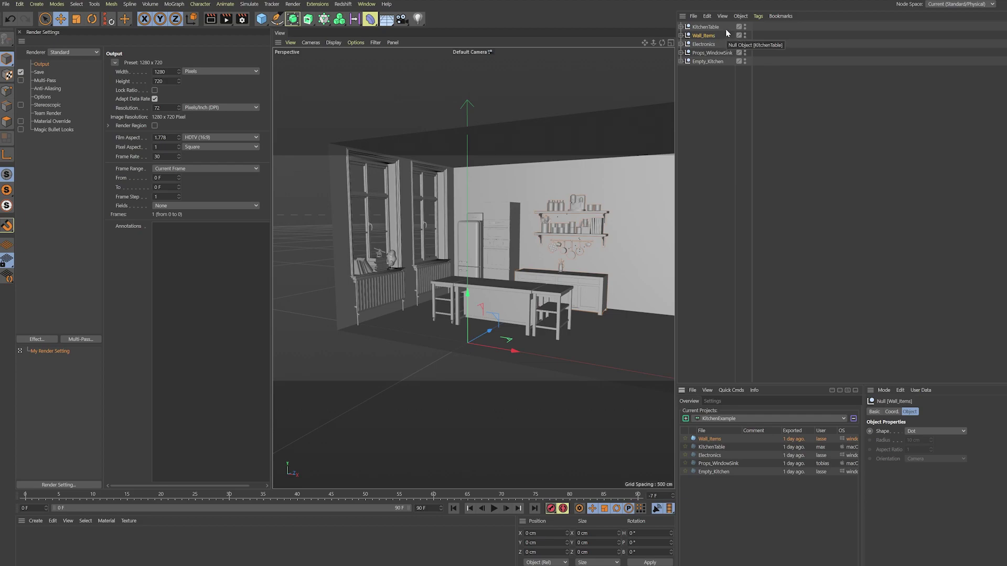
- Delete all objects except Empty_Kitchen and merge Wall_Items, KitchenTable, Electronics and Props_WindowSink together in one operation
drag(729, 27, 710, 56)
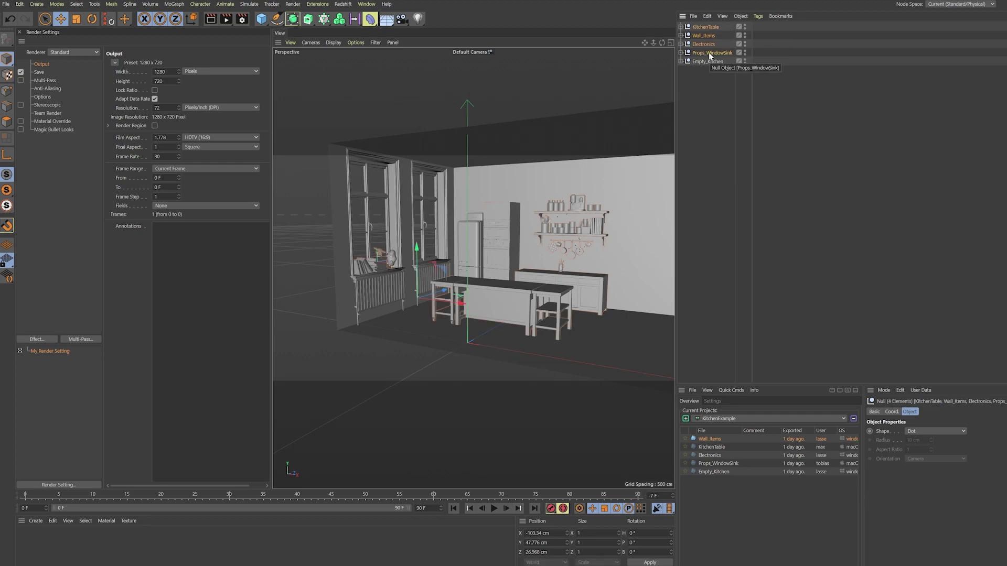
key(Delete)
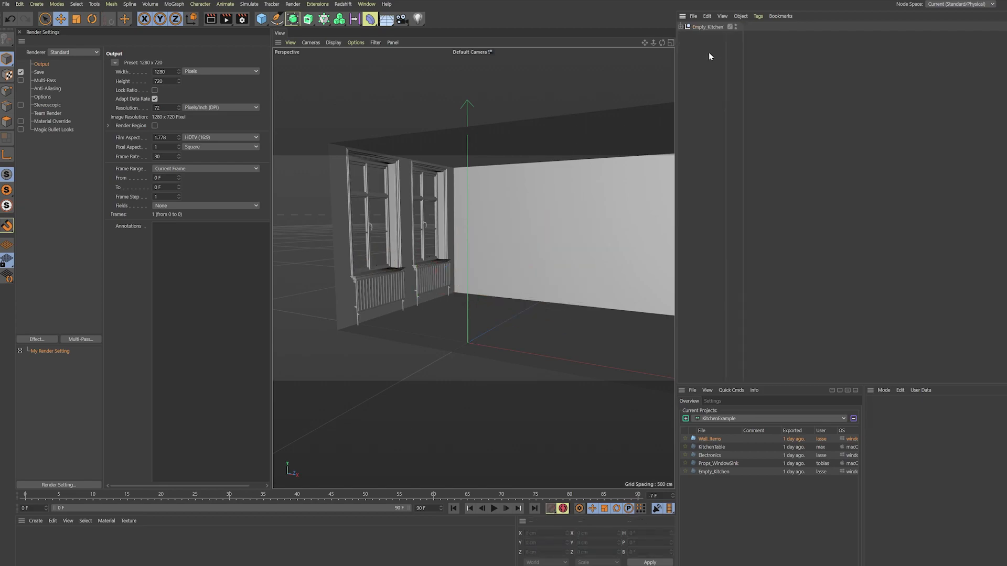
shift+click(717, 463)
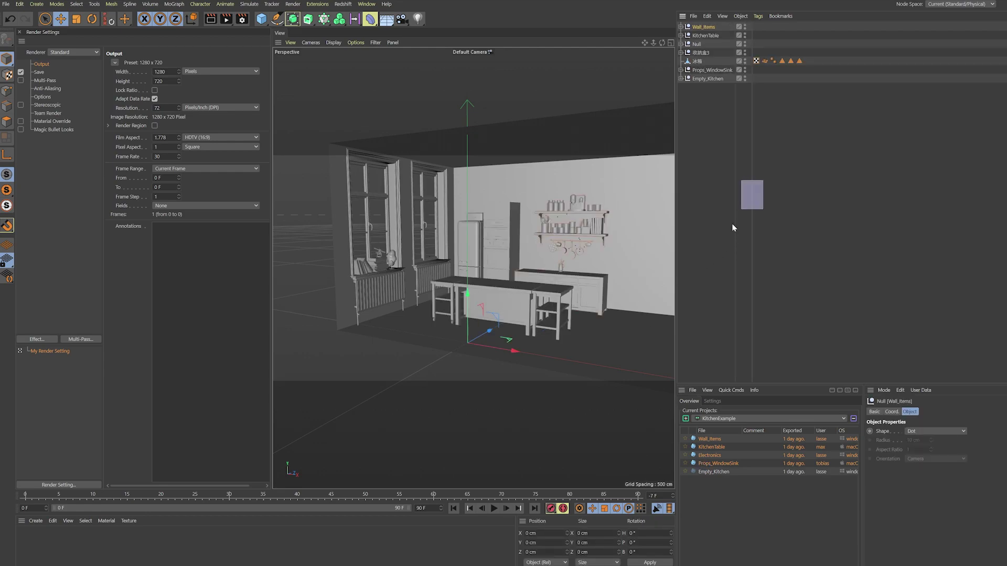
- Switch shareIO to the Getting Started project and merge its 7x Materials and My Render Setting entries into the kitchen scene
click(734, 419)
click(735, 431)
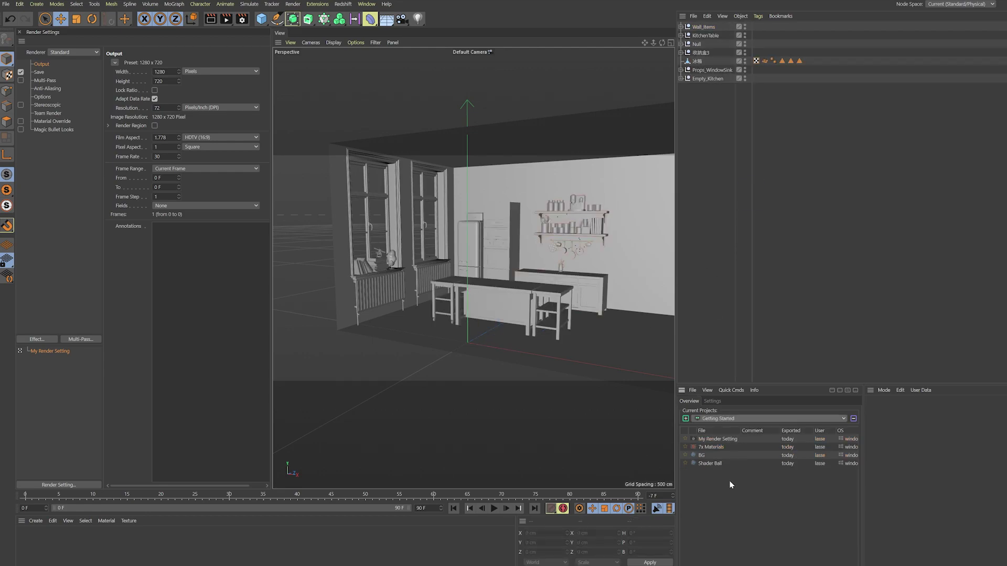
click(714, 446)
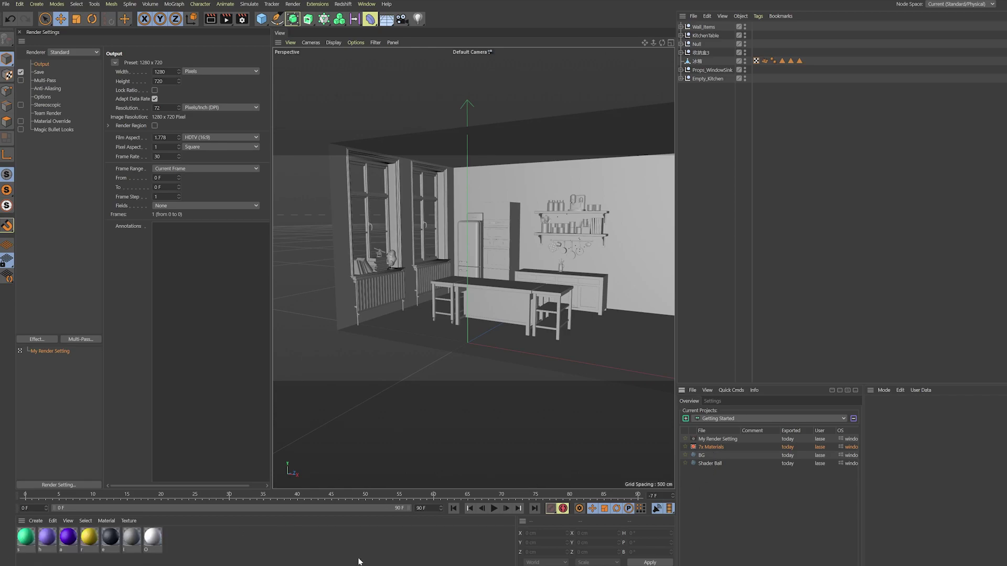
drag(720, 441, 39, 385)
drag(751, 259, 720, 244)
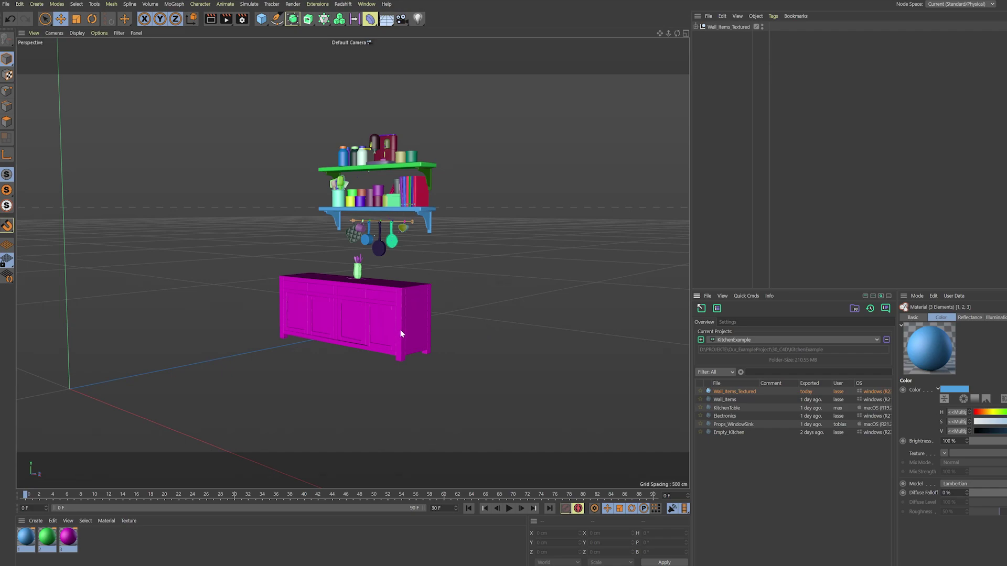
- Merge the Wall_Items_Textured entry into the kitchen scene, declining to use the existing materials with the same names
scroll(394, 322, up, 4)
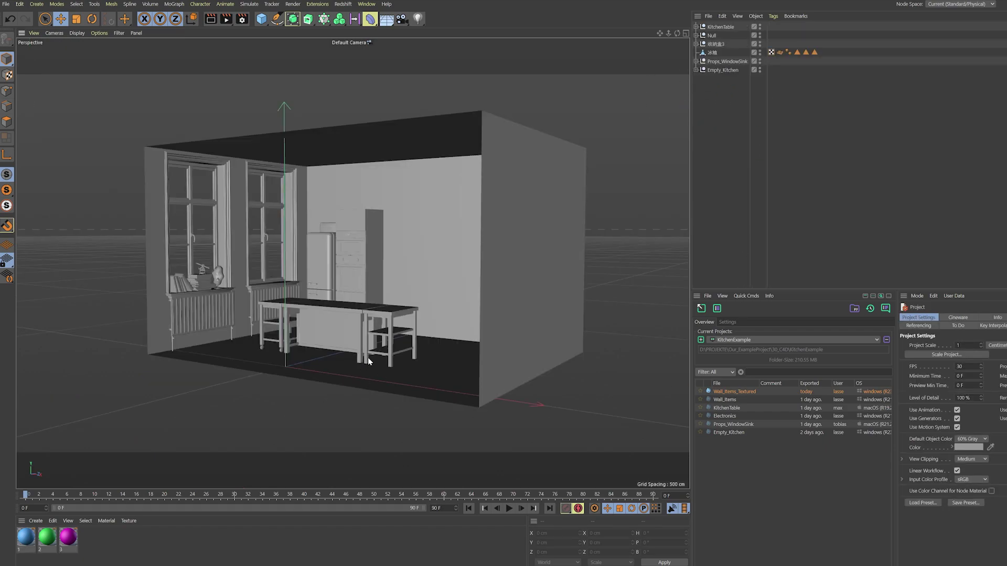
alt+drag(372, 359, 449, 351)
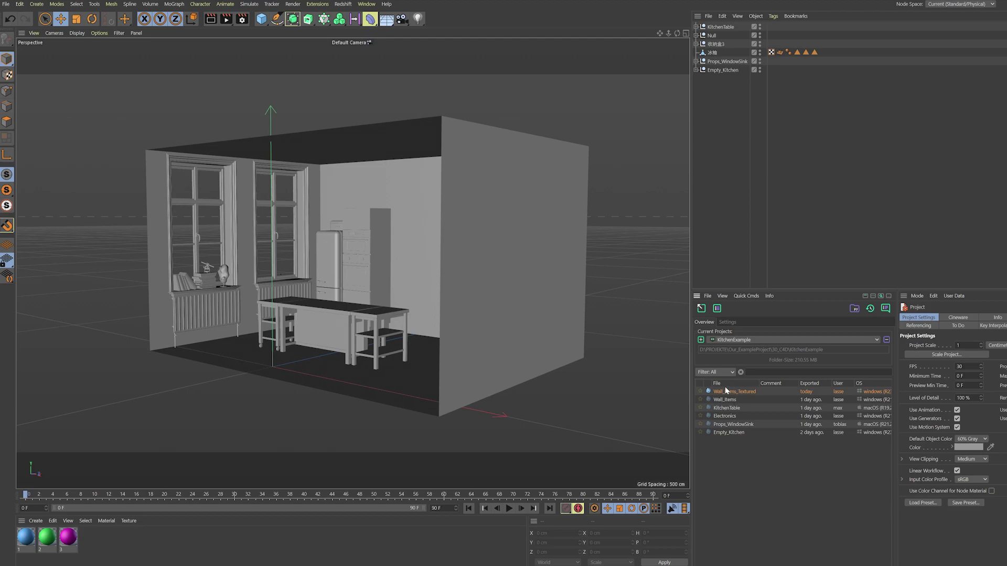
alt+drag(427, 332, 439, 333)
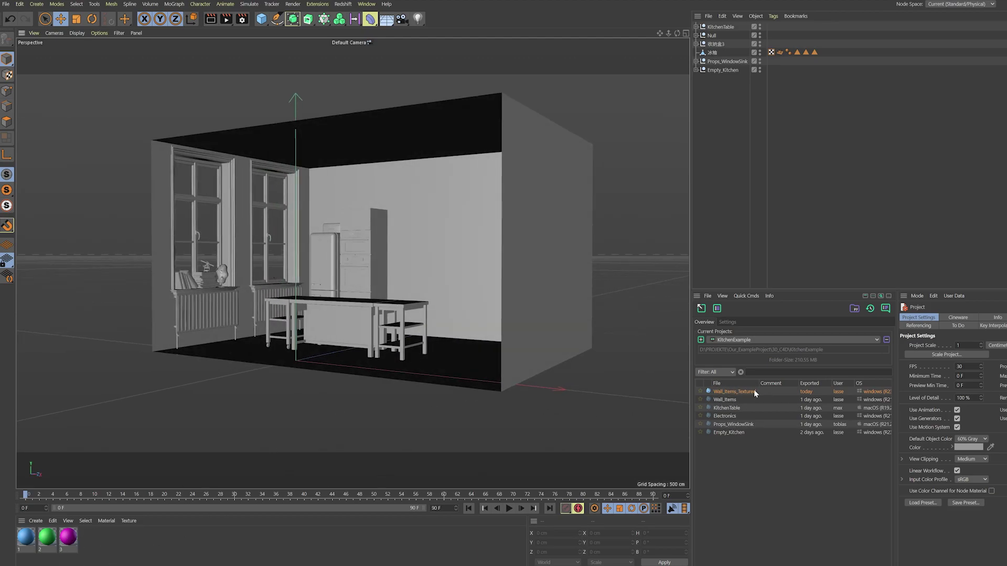
double_click(735, 393)
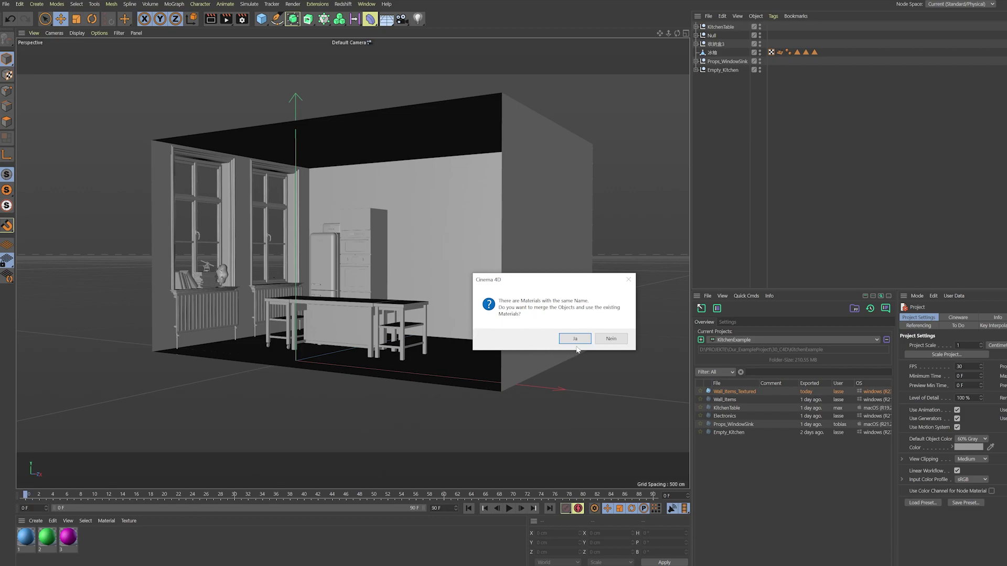
click(611, 339)
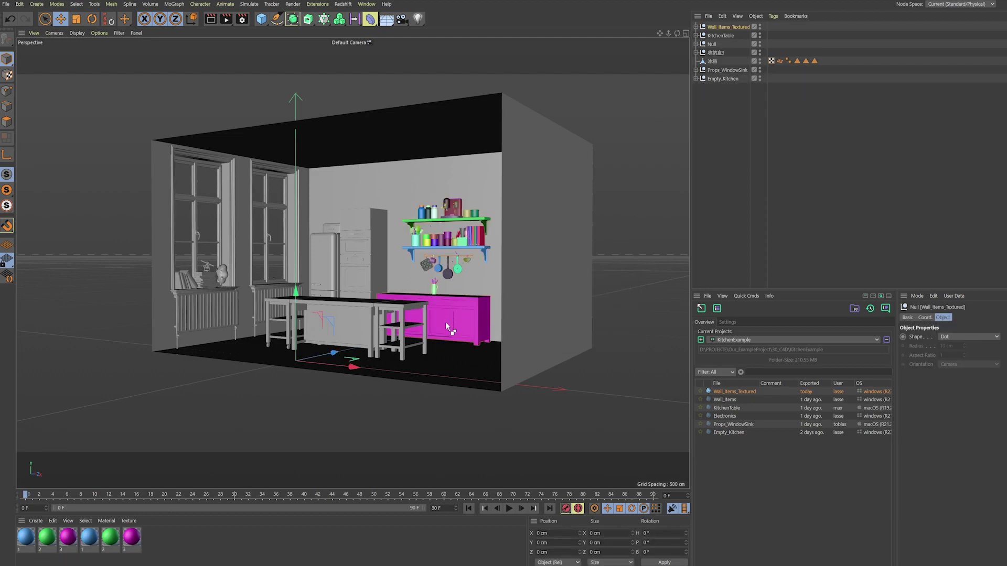
- Undo the last merge and merge Wall_Items_Textured again, this time accepting the existing materials with the same names
key(ctrl+z)
double_click(733, 394)
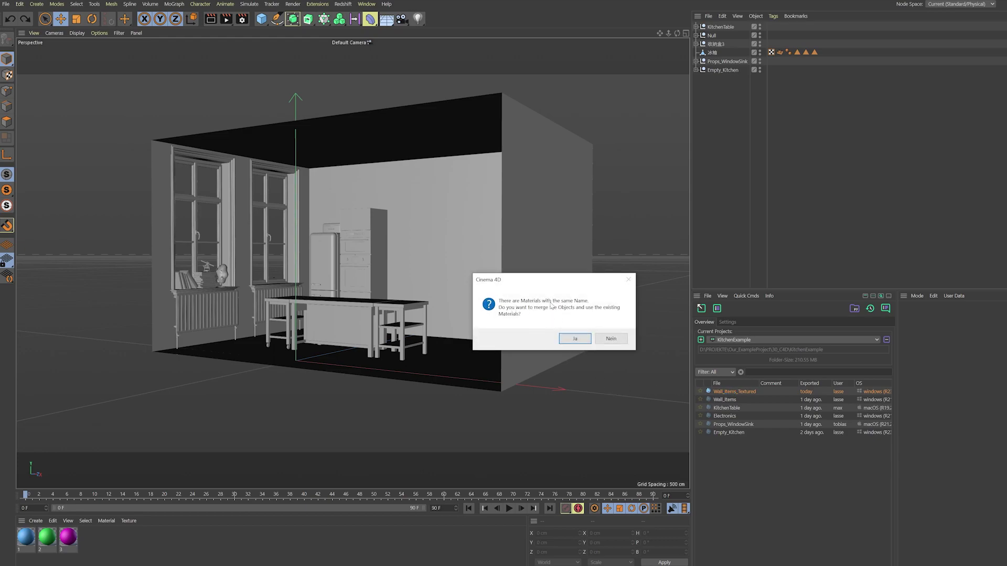
click(575, 339)
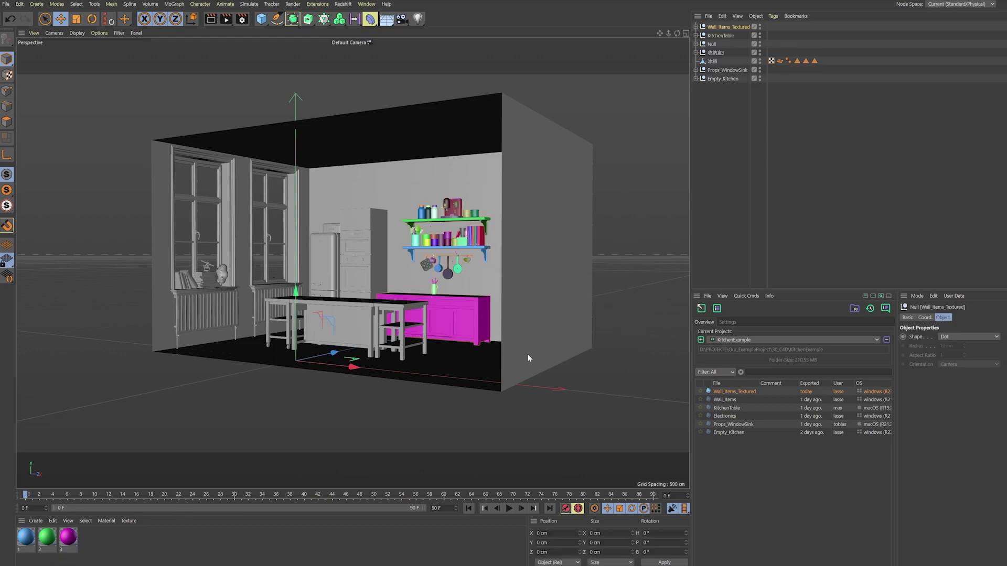
scroll(452, 295, up, 6)
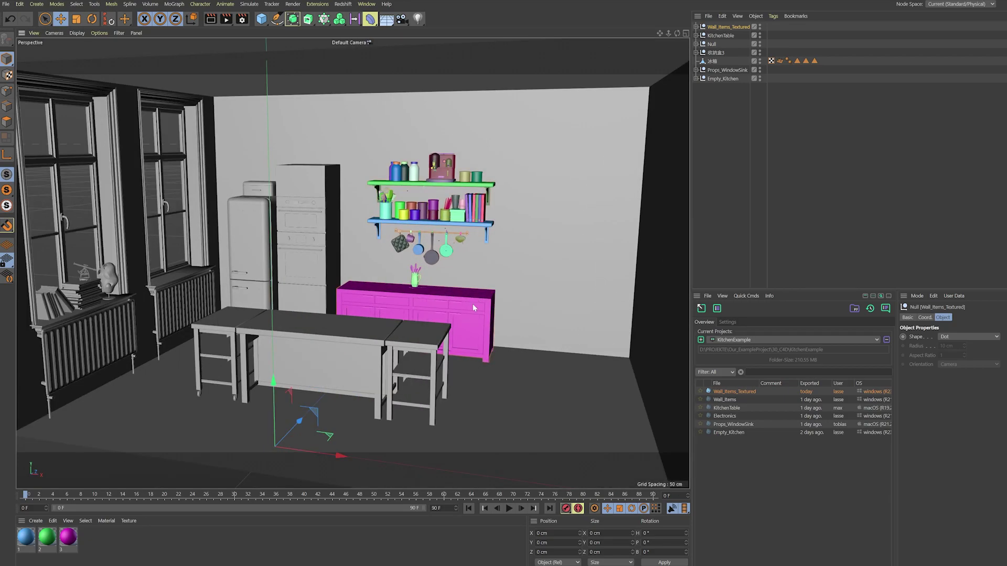
scroll(468, 301, down, 3)
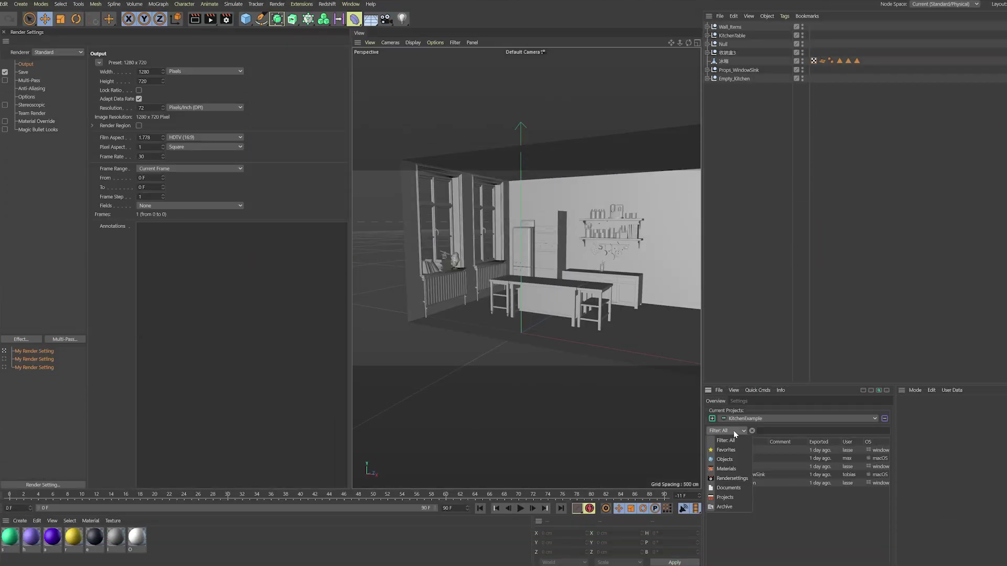
- Show the Props_WindowSink file in the file explorer and add the c4d-shareIO-withfriends folder from Dropbox to shareIO as a project
click(772, 493)
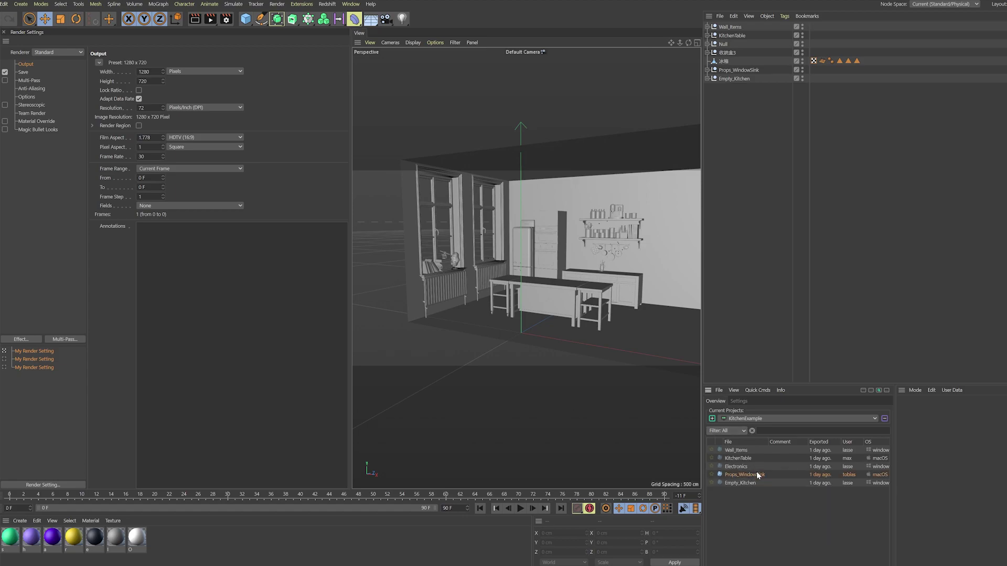
right_click(759, 476)
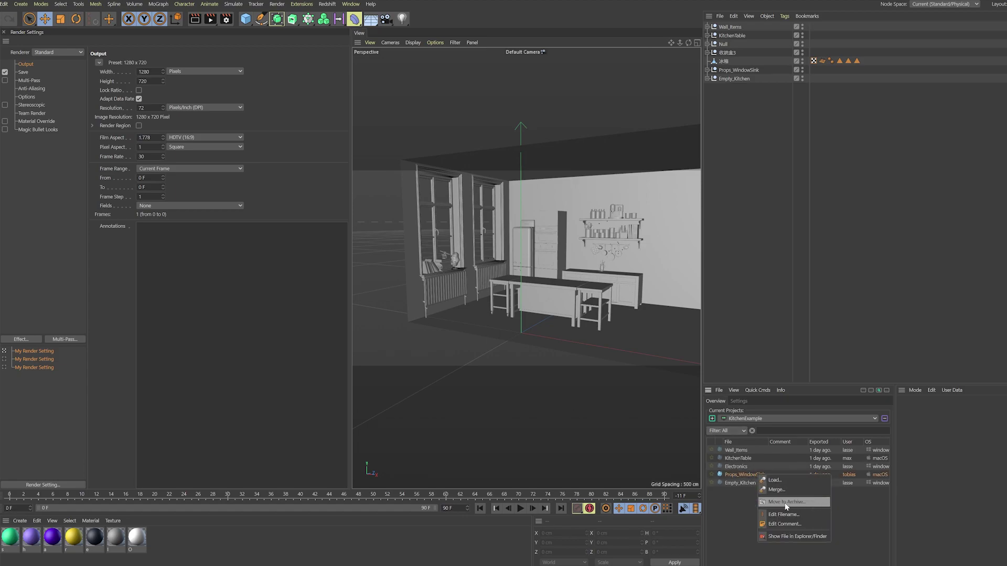
click(794, 536)
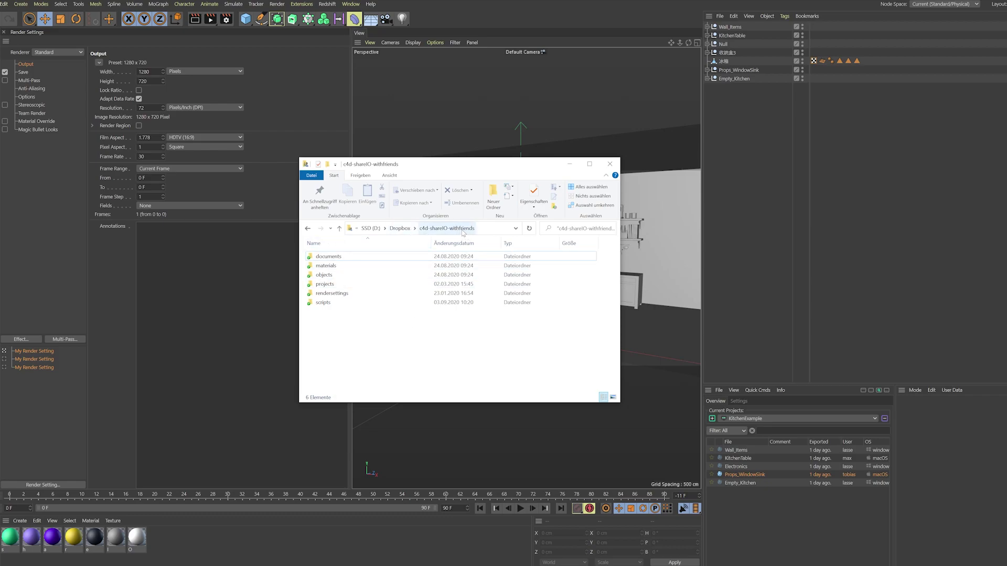
drag(461, 232, 767, 475)
key(Return)
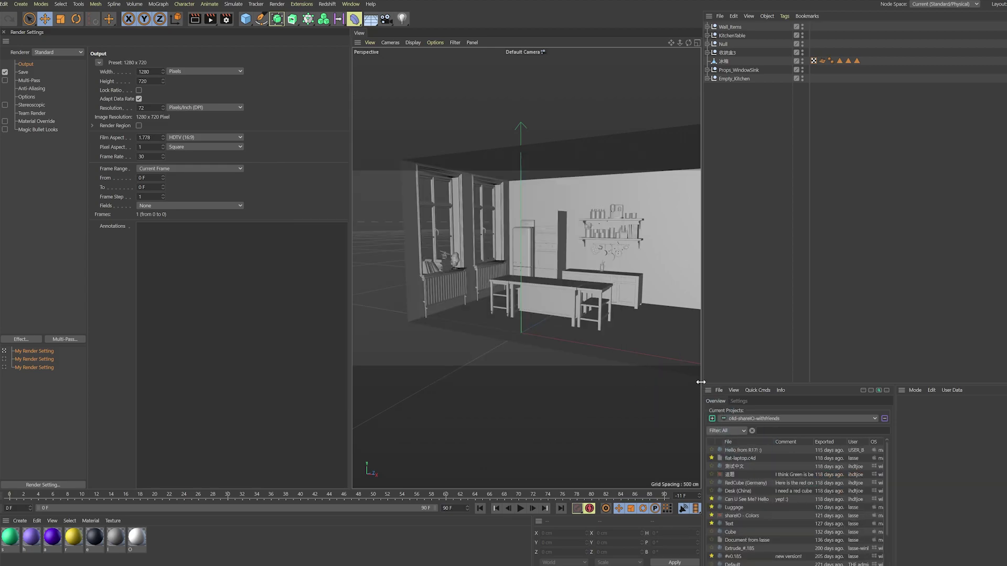
- Undock shareIO into a floating window and enlarge it to fit the whole entry list with all columns
drag(727, 398, 397, 155)
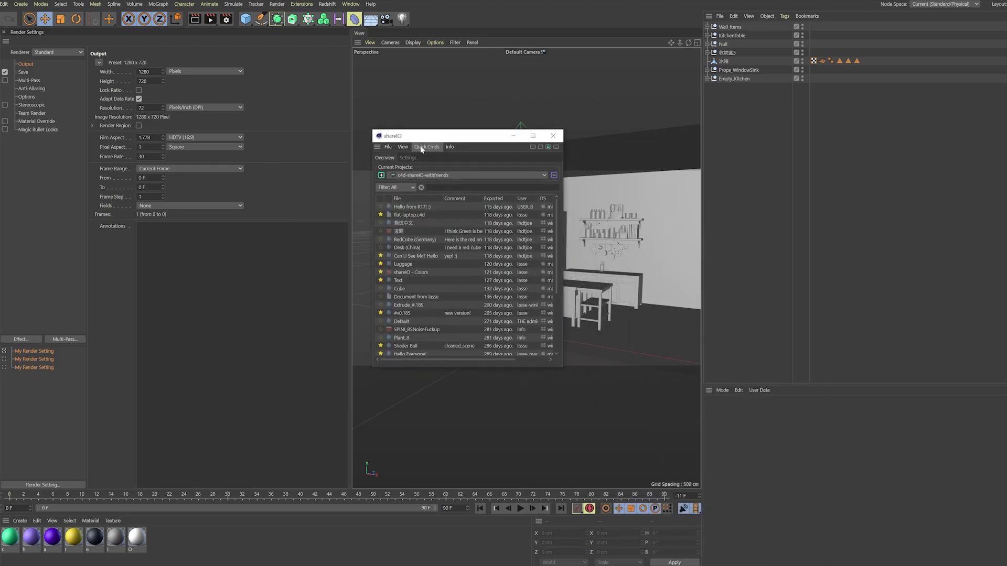
drag(563, 369, 630, 462)
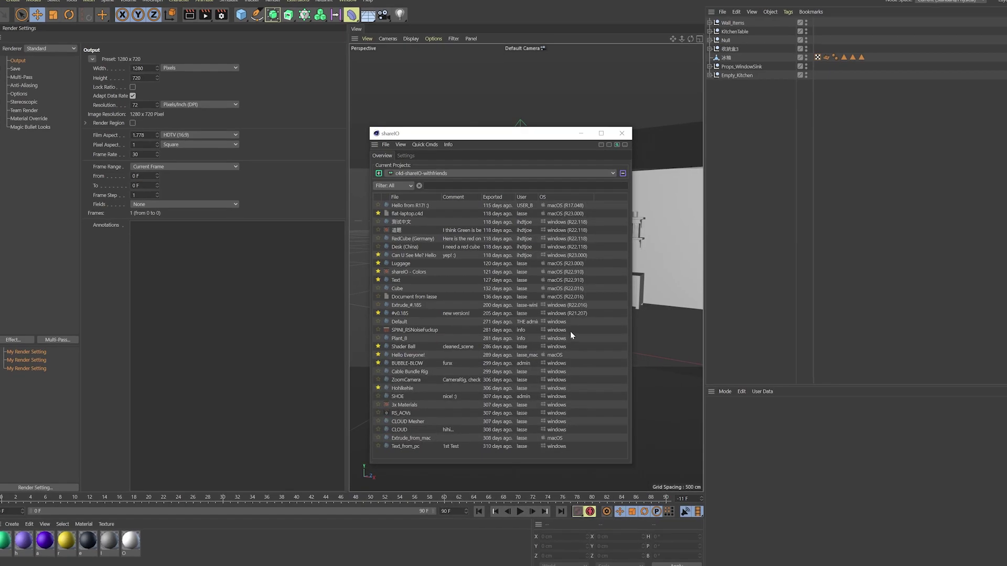
drag(495, 145, 528, 135)
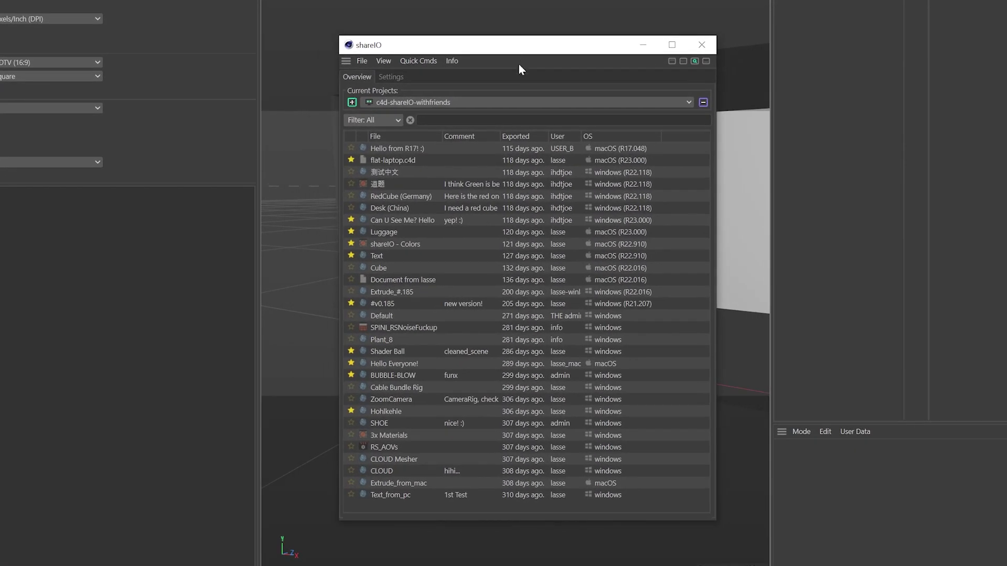
- Filter the entry list by Favorites, Objects, Materials, Rendersettings, Documents and Projects in turn, and return to all entries
click(397, 122)
click(395, 148)
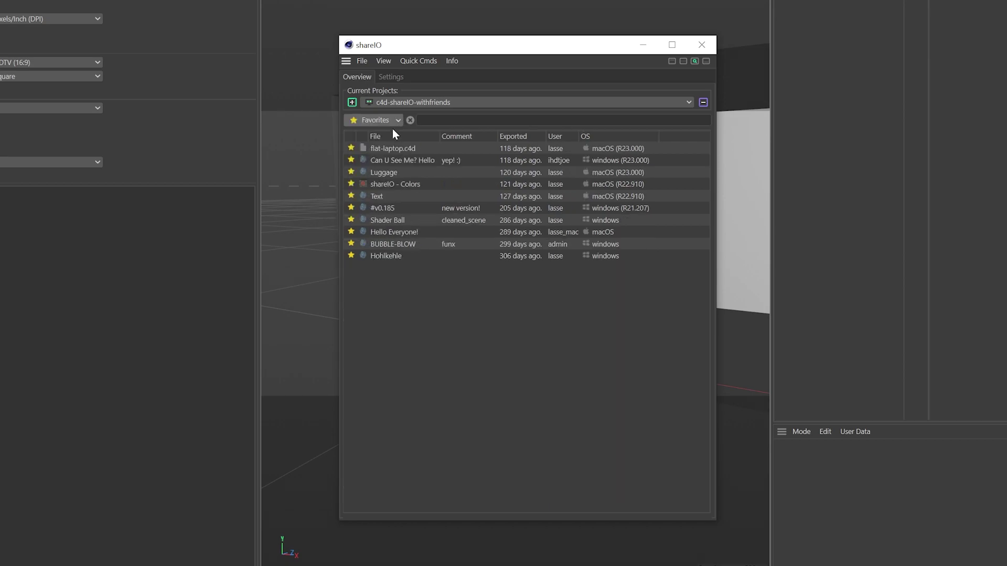
click(392, 125)
click(394, 161)
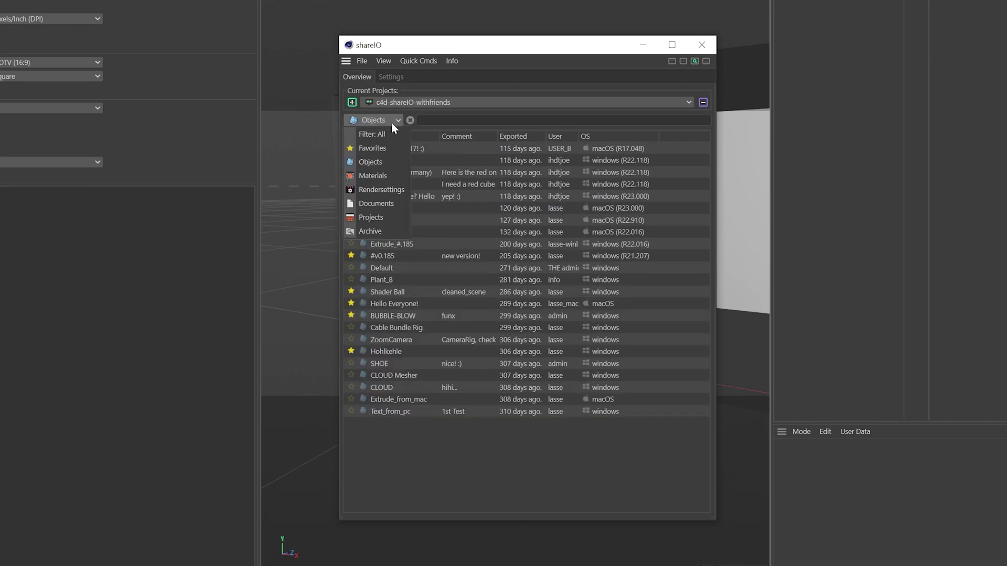
click(389, 174)
click(391, 119)
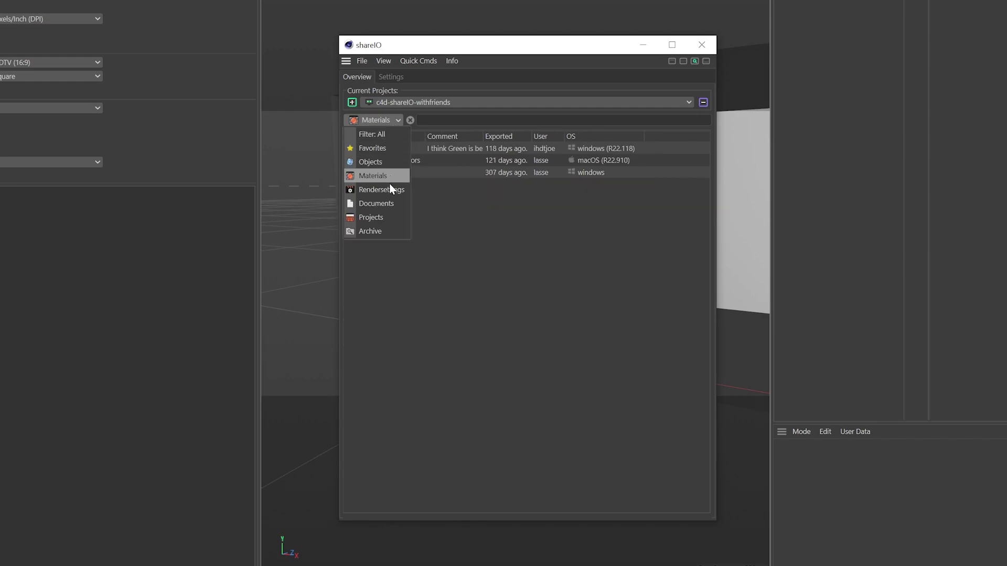
click(391, 190)
click(392, 121)
click(387, 205)
click(392, 122)
click(385, 216)
click(392, 122)
click(390, 134)
- Switch the entry list to the Favorites and Archive filters and restore the unfiltered view each time
click(384, 61)
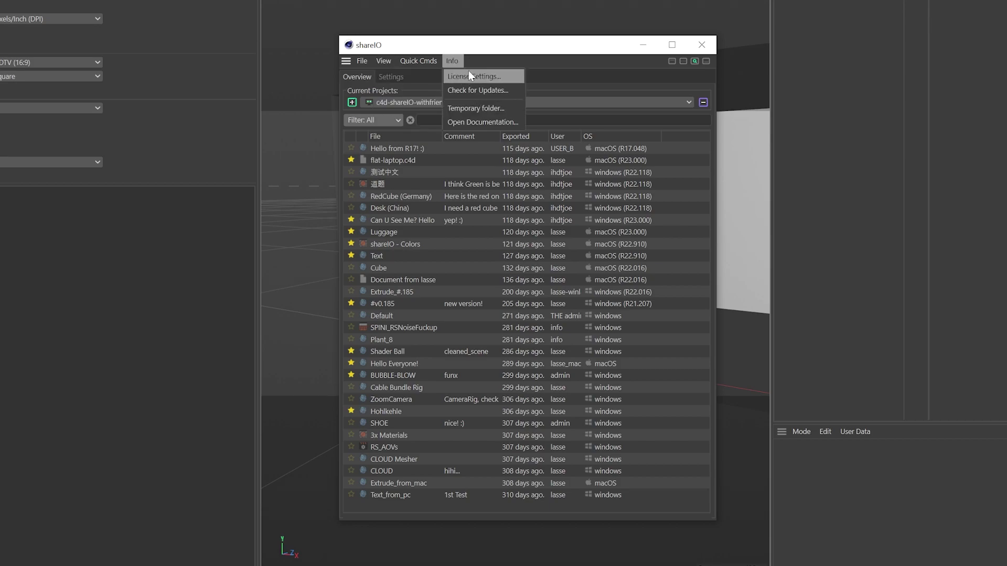
click(503, 219)
key(r)
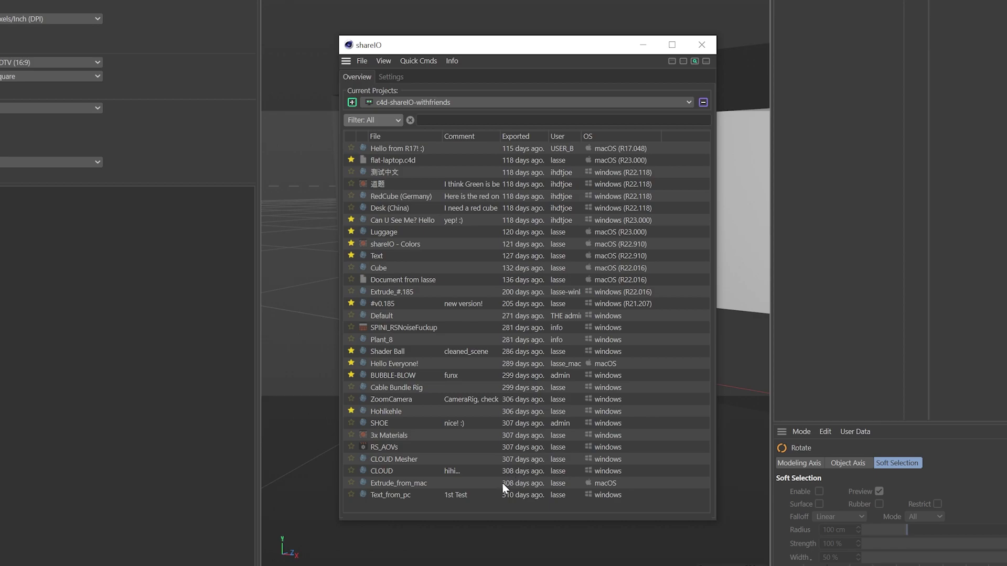
key(f)
key(a)
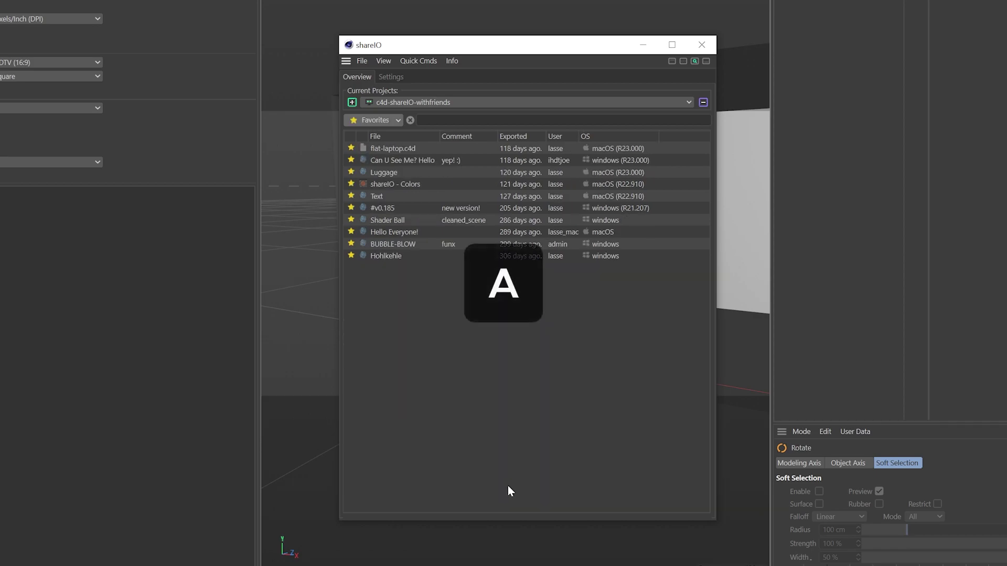
key(f)
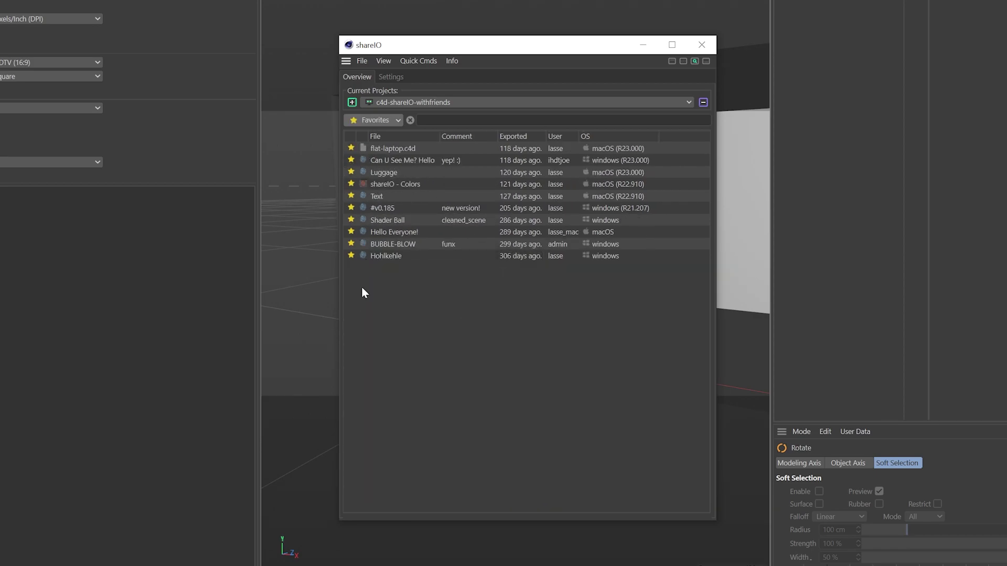
key(a)
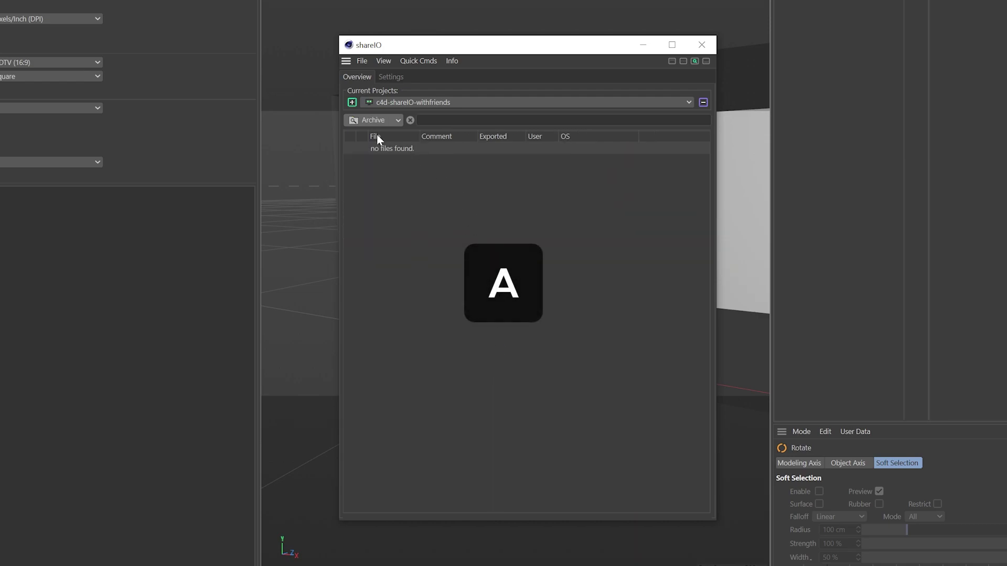
key(a)
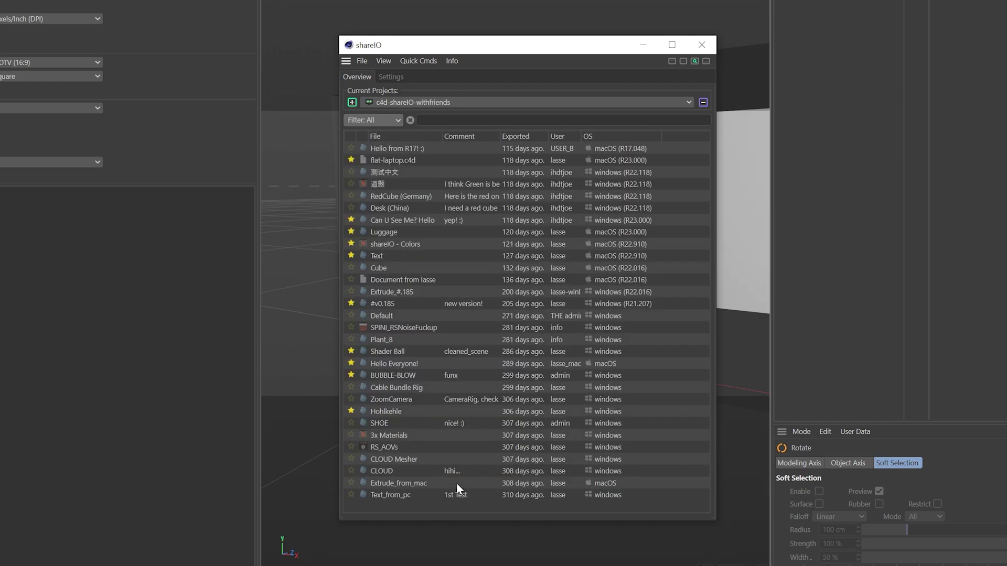
- Move the entries from 3x Materials to Text_from_pc to the archive, followed by those from Plant_8 to SHOE
shift+click(398, 494)
right_click(395, 439)
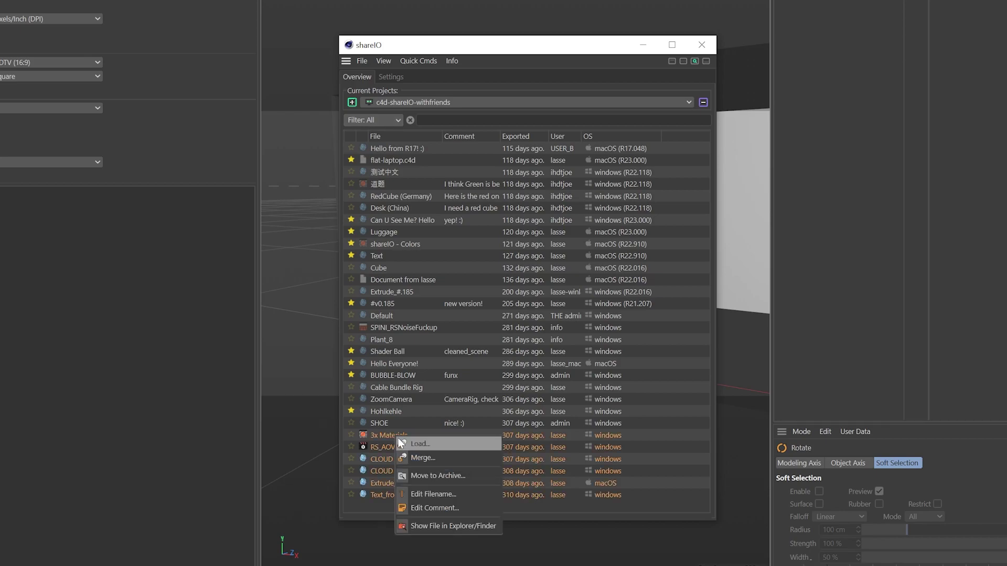
click(453, 477)
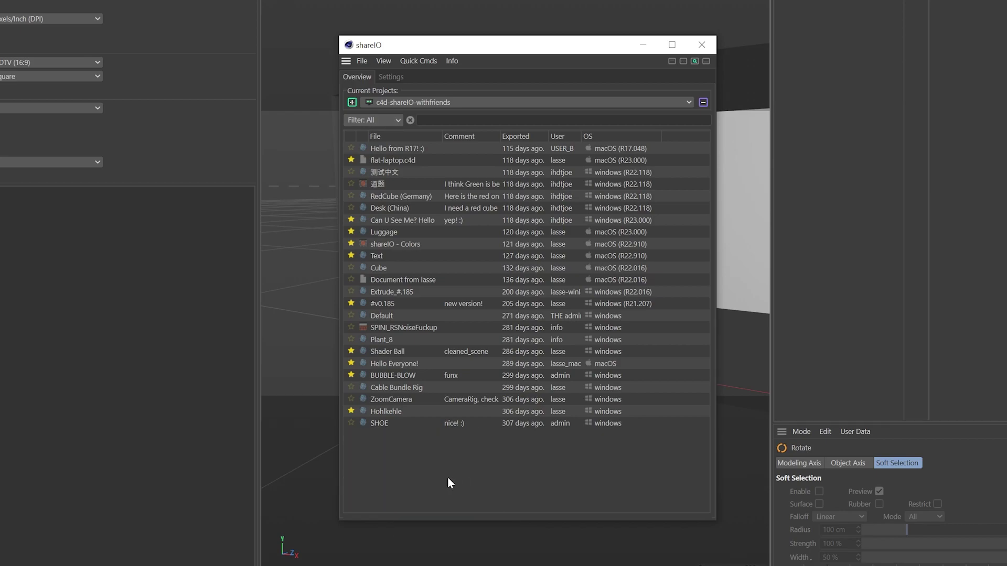
drag(394, 443, 412, 332)
key(Delete)
key(Delete)
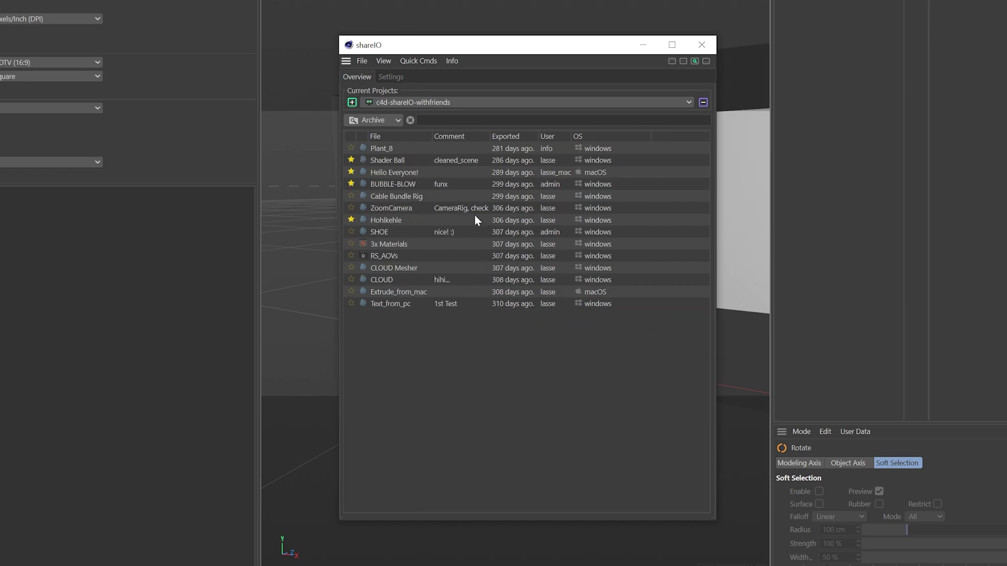
- Permanently delete the archived entries from RS_AOVs to Text_from_pc
drag(396, 355, 412, 269)
right_click(407, 269)
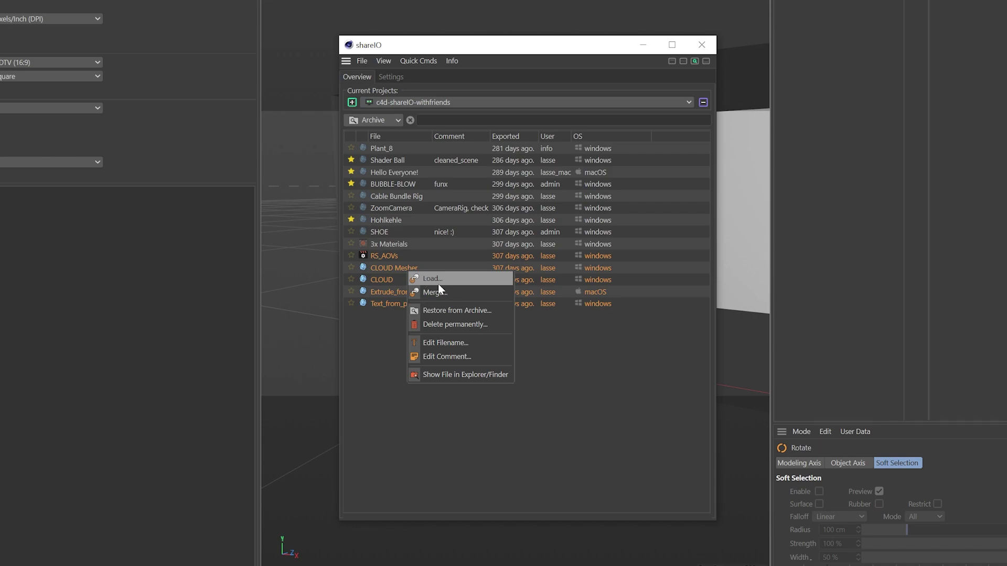
click(501, 325)
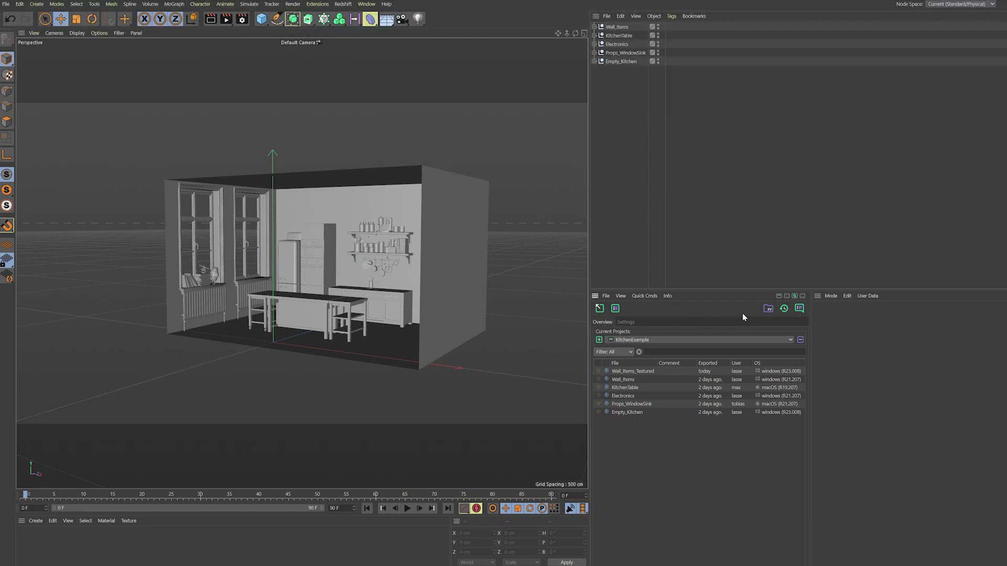
- Look through the DocHelper commands, and detach the Quick Cmds list as a floating palette before closing it again
click(617, 310)
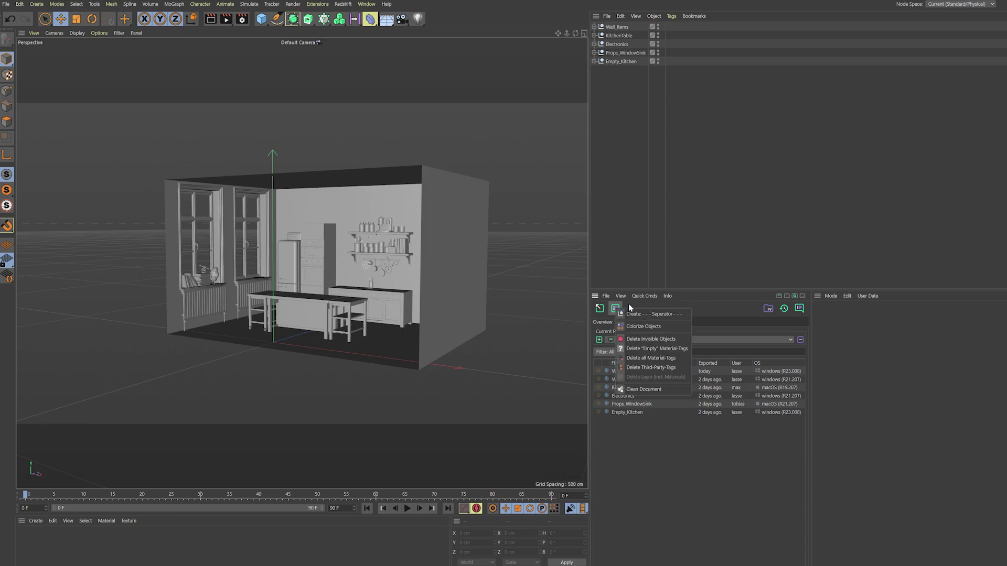
click(630, 308)
click(640, 297)
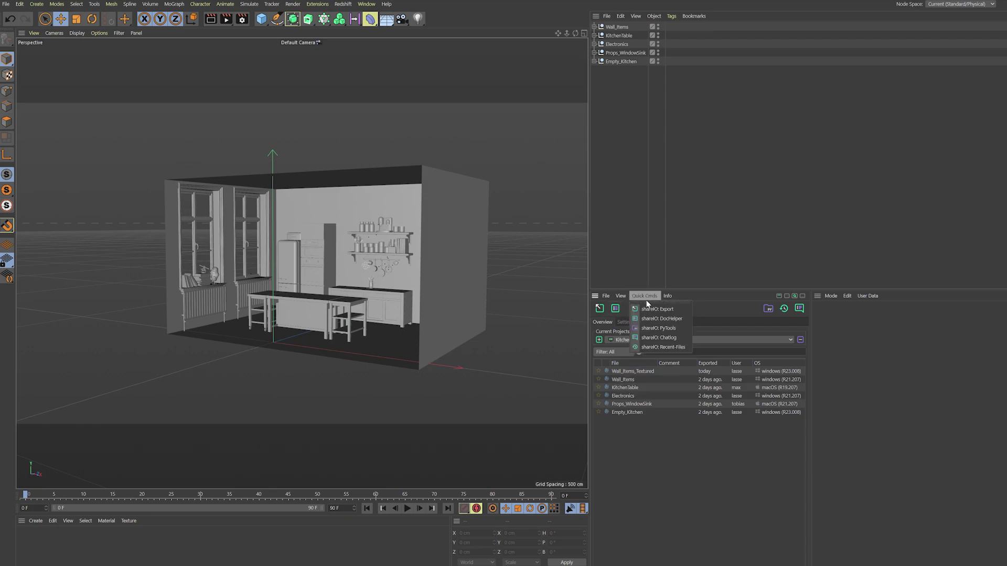
click(650, 302)
drag(651, 298, 500, 293)
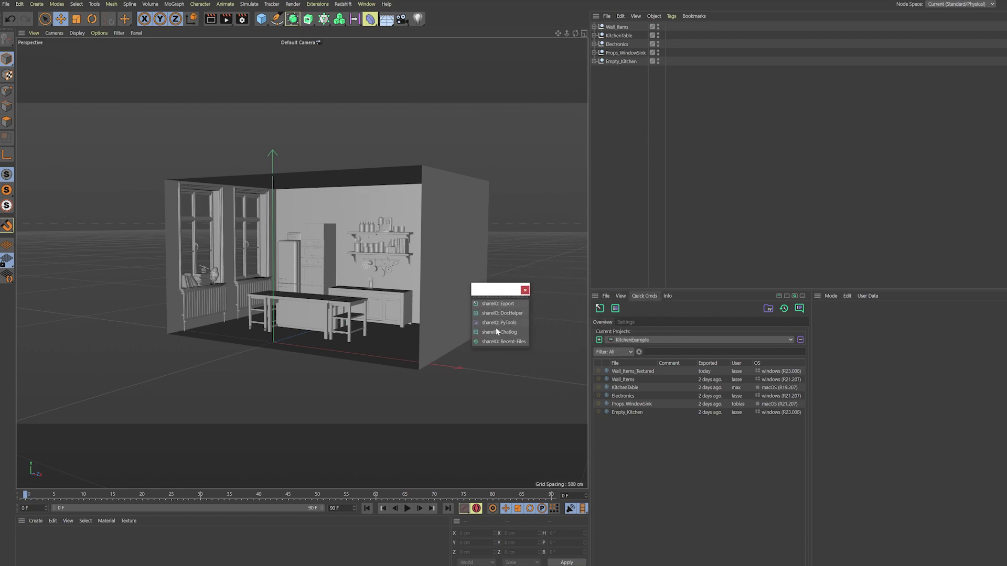
click(525, 290)
- Add the shareIO DocHelper command to Cinema 4D's main toolbar by customizing the palettes, and end palette editing
click(367, 5)
mouse_move(375, 19)
click(496, 27)
click(313, 165)
drag(615, 309, 582, 19)
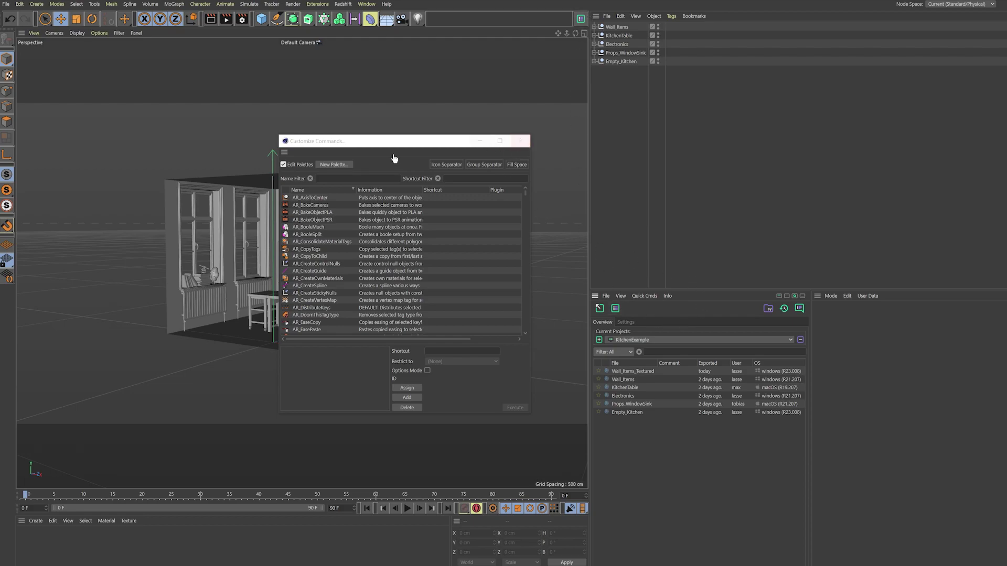
click(302, 166)
click(520, 141)
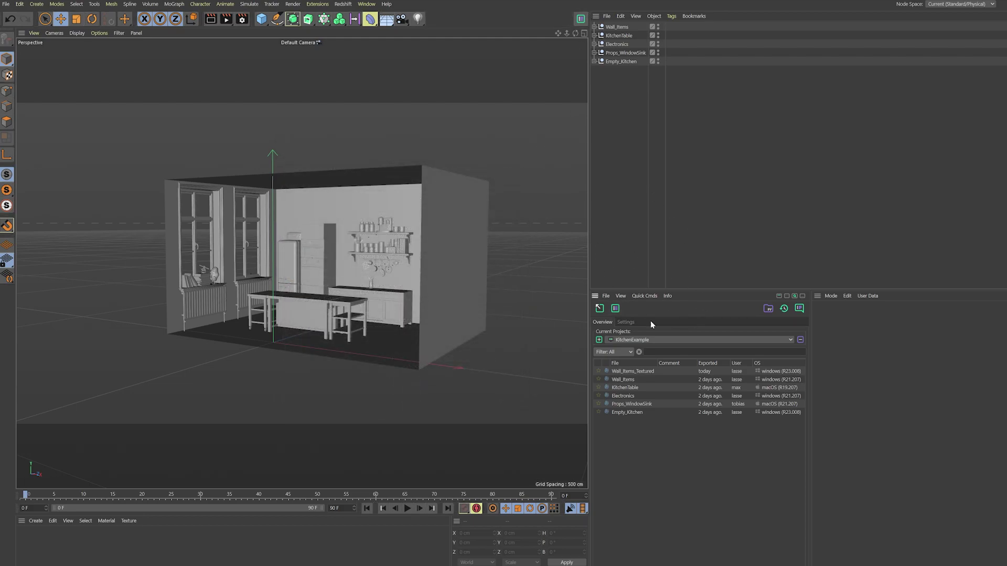
- Colorize all objects of the kitchen scene with the DocHelper command and decolorize them again
click(581, 22)
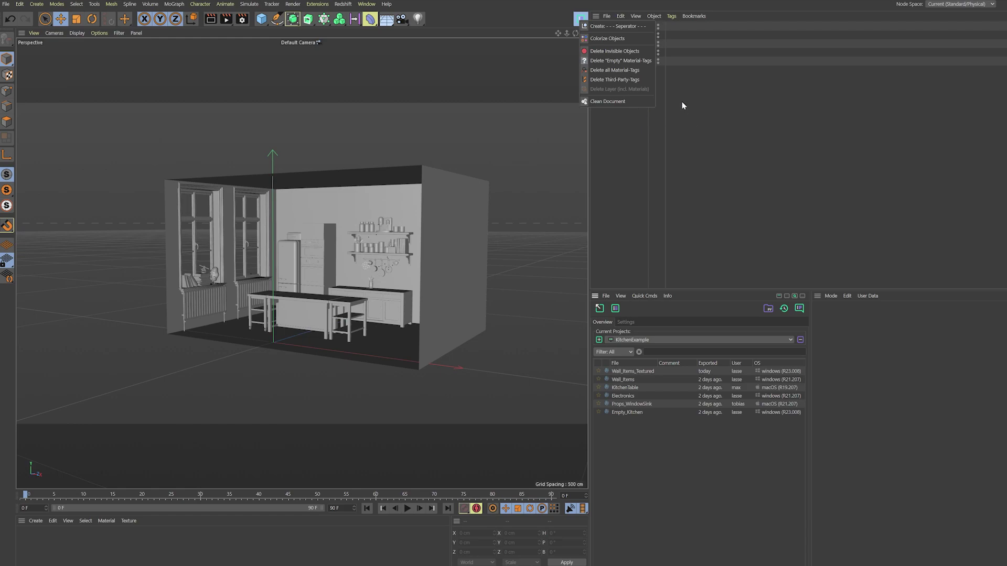
click(623, 38)
alt+drag(334, 270, 336, 296)
alt+right_drag(336, 296, 426, 250)
scroll(440, 244, down, 8)
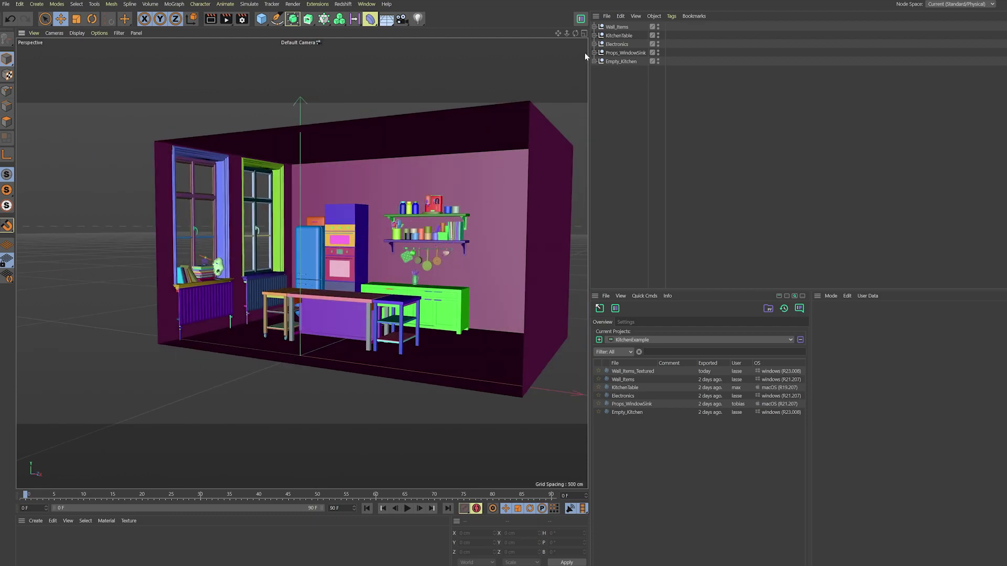
alt+click(581, 21)
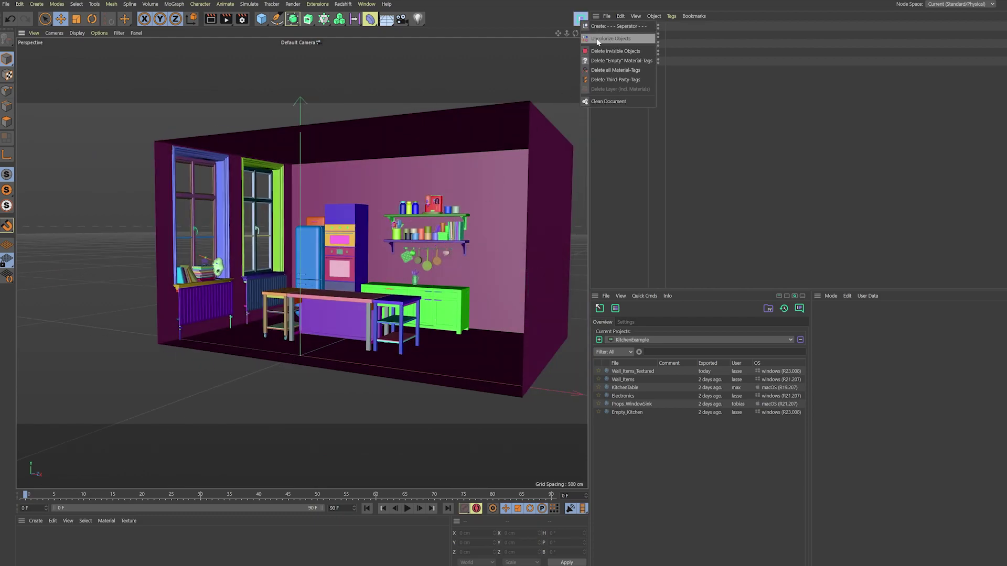
click(619, 40)
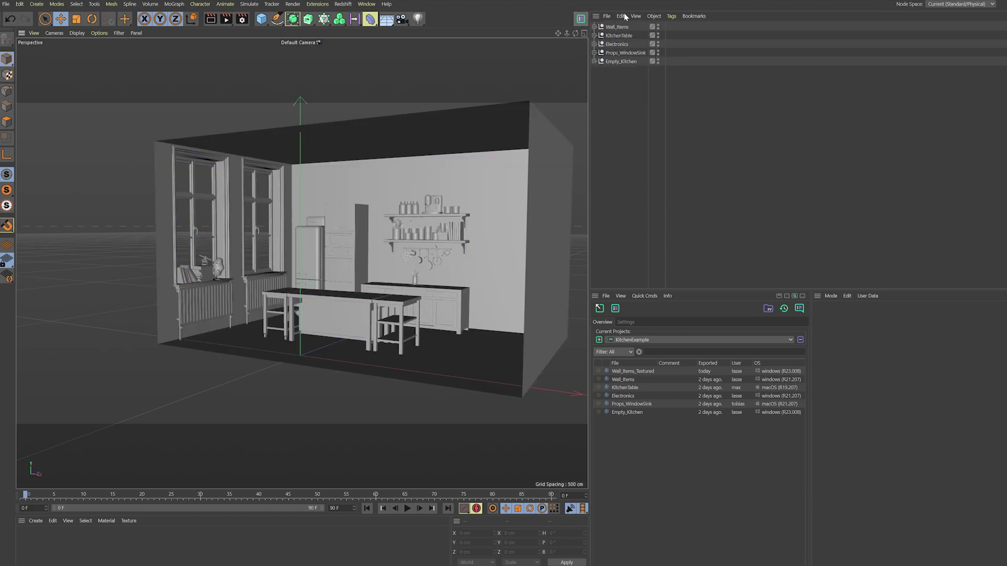
- Select KitchenTable with all its children and colorize only those objects with the DocHelper command
click(623, 37)
alt+drag(325, 293, 383, 299)
click(623, 18)
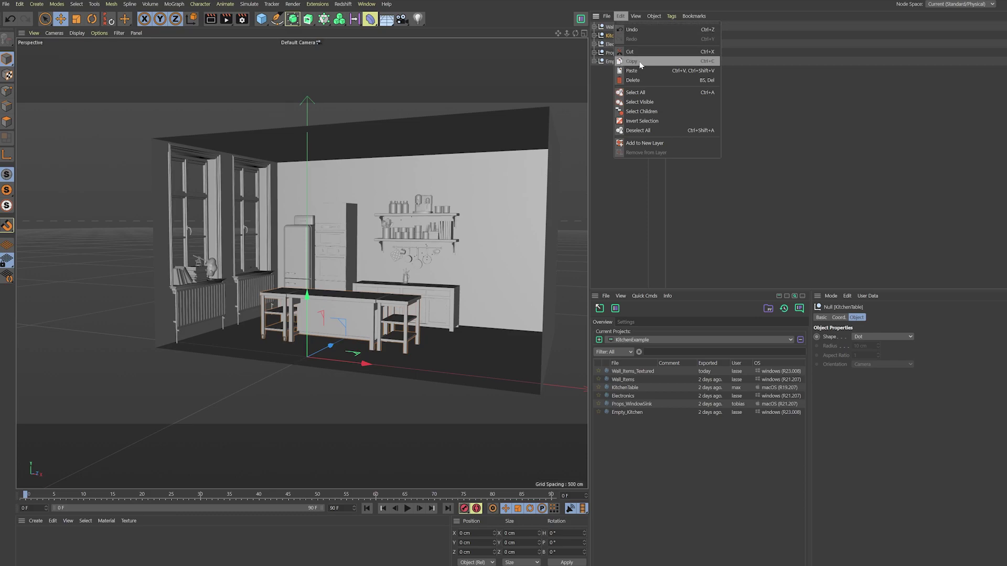
click(655, 114)
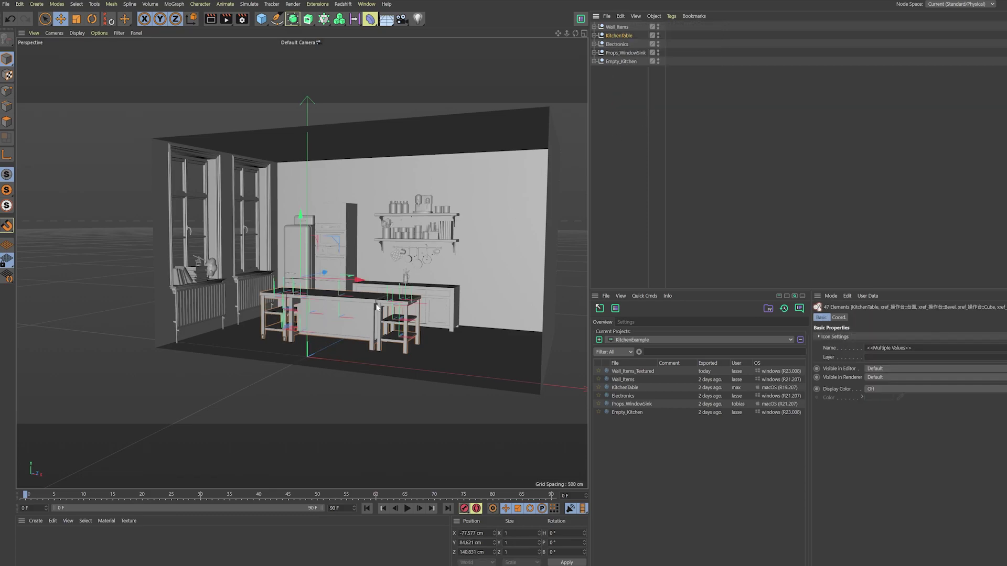
key(o)
click(581, 19)
click(604, 38)
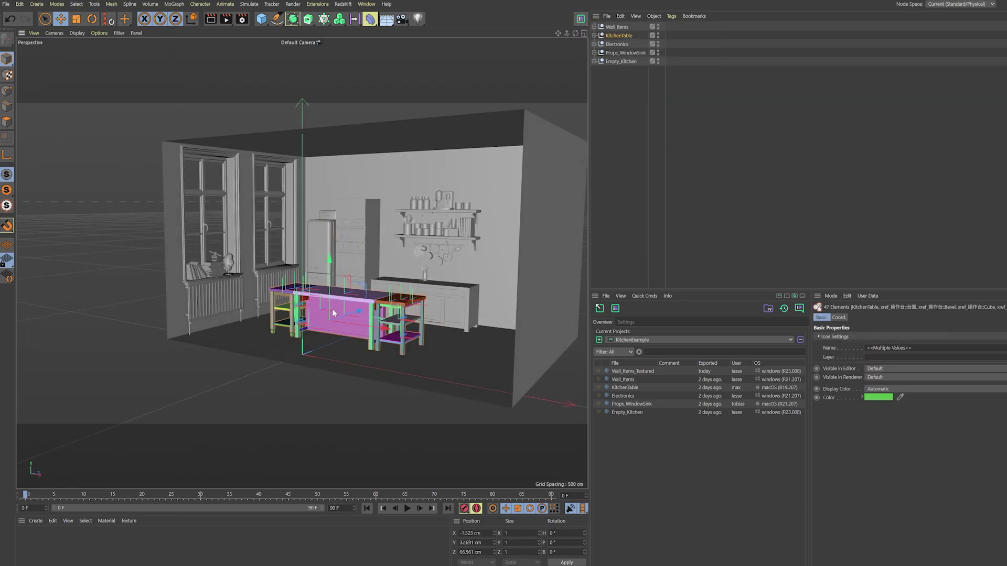
- Decolorize the kitchen table objects with the DocHelper command and clear the selection
alt+drag(332, 308, 409, 305)
click(580, 19)
click(603, 45)
scroll(384, 304, up, 3)
scroll(405, 252, down, 6)
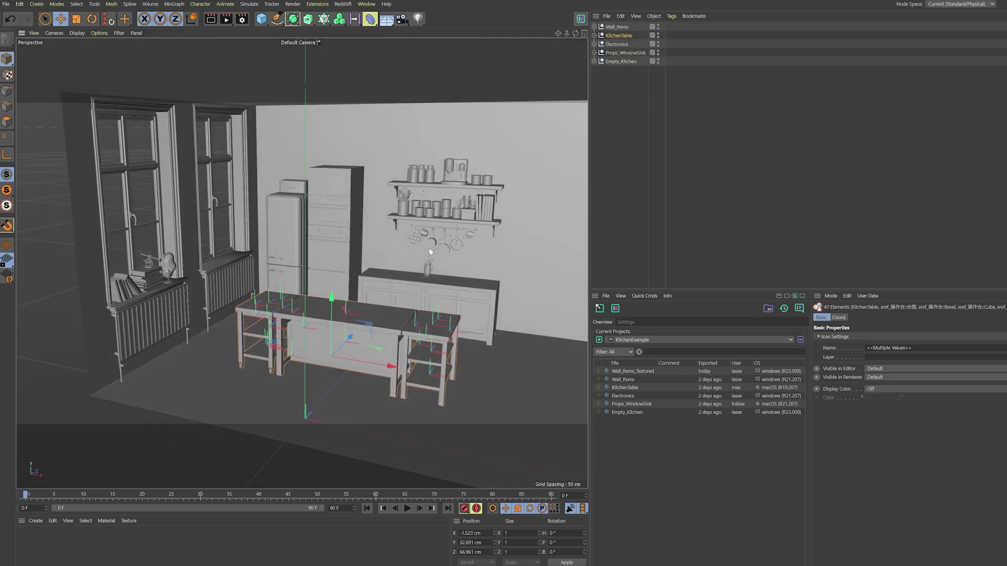
alt+drag(430, 263, 397, 272)
key(ctrl+shift+a)
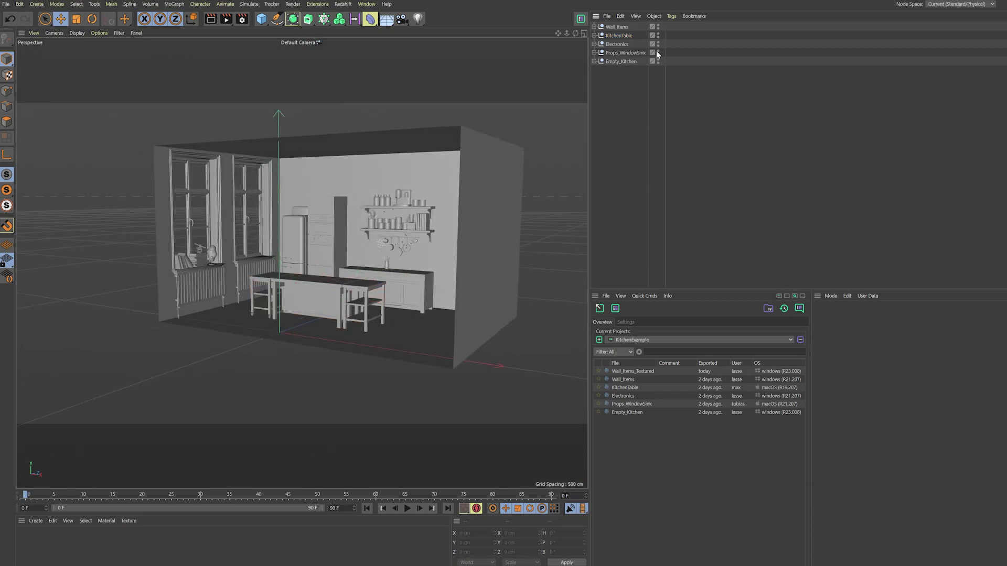
- Hide Props_WindowSink, Electronics and KitchenTable in both the editor and the renderer
click(658, 51)
click(657, 43)
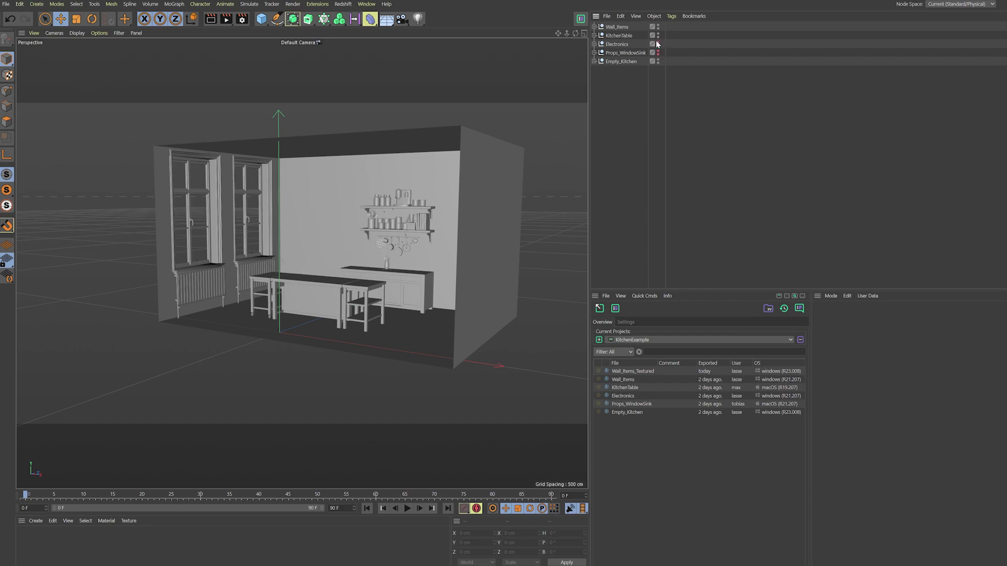
click(658, 34)
mouse_move(404, 250)
alt+mouse_down()
mouse_move(436, 238)
mouse_move(375, 259)
mouse_move(408, 237)
alt+mouse_up()
- Delete the invisible objects with the DocHelper command and undo the deletion
click(581, 21)
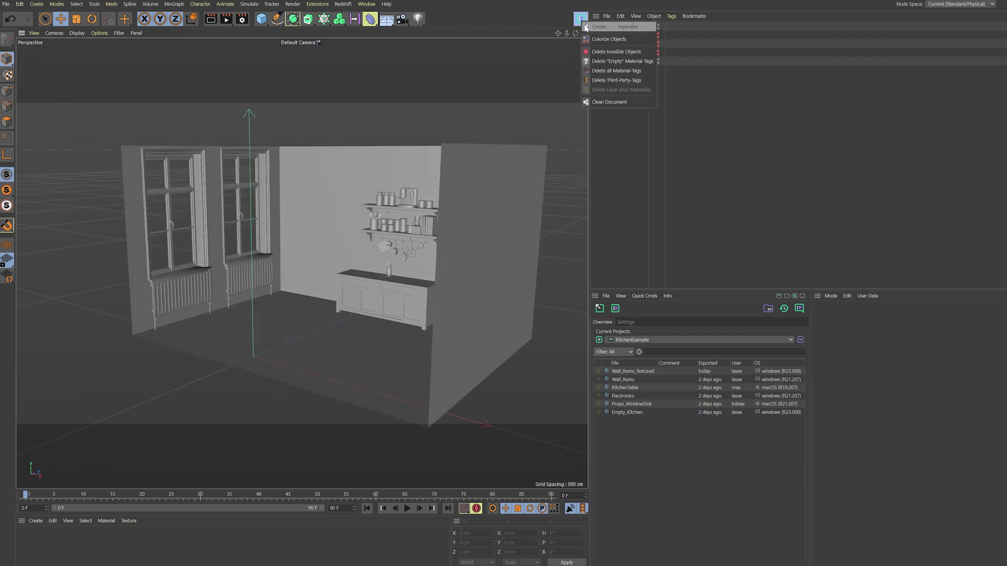
click(633, 53)
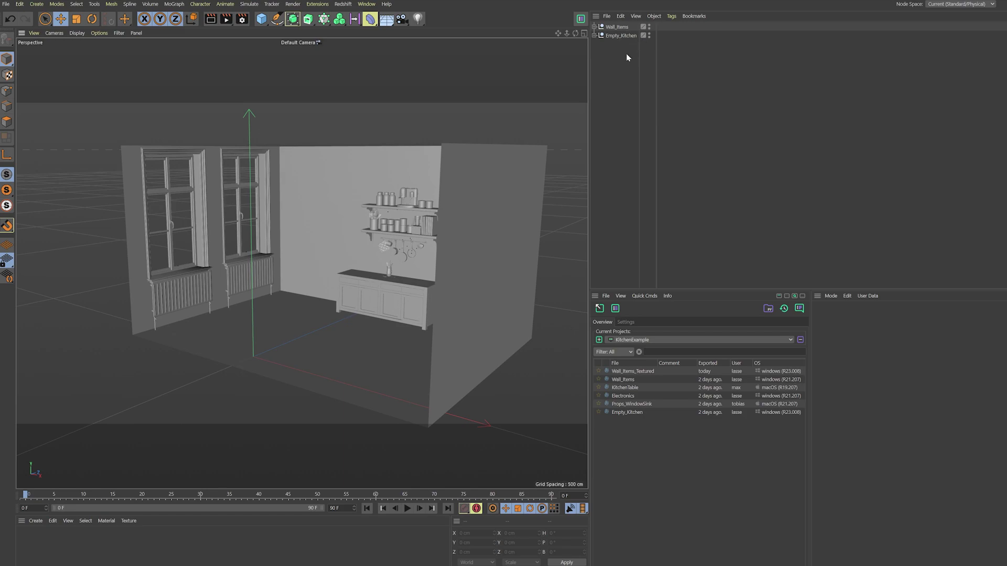
click(620, 16)
click(624, 25)
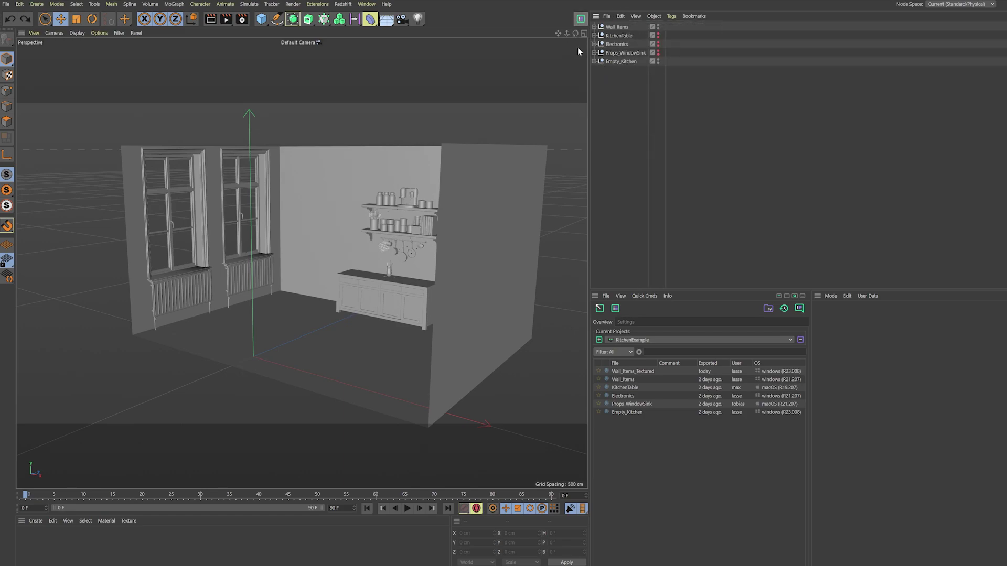
- Review the remaining DocHelper commands, and read the Doc-Helper page of shareIO's online documentation in the browser
click(579, 20)
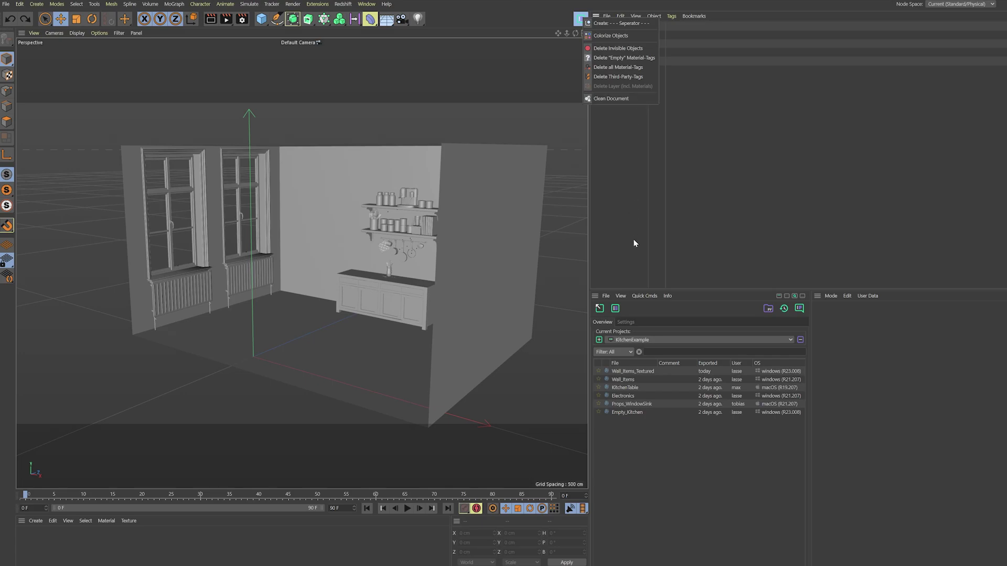
click(671, 297)
click(671, 297)
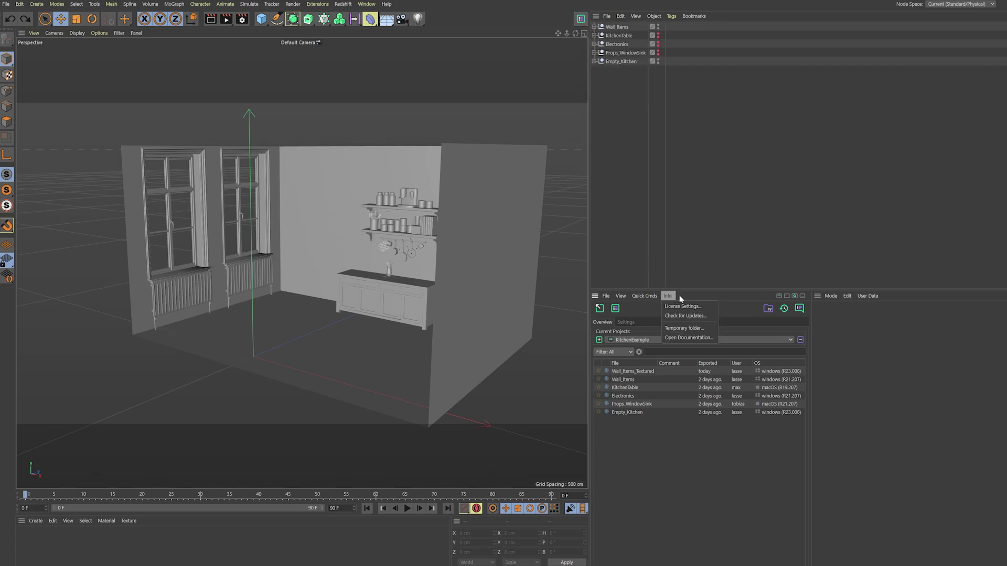
click(690, 337)
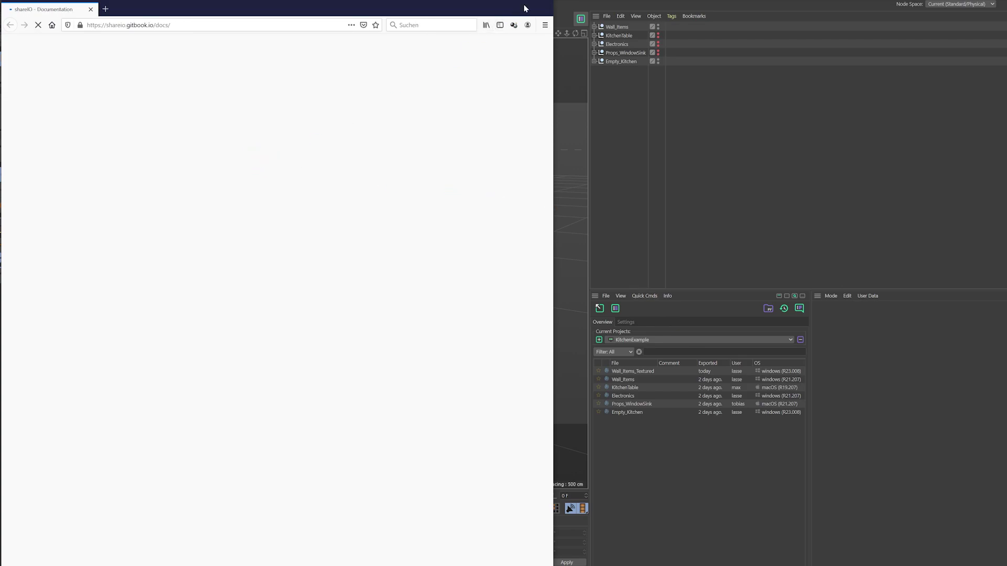
click(526, 1)
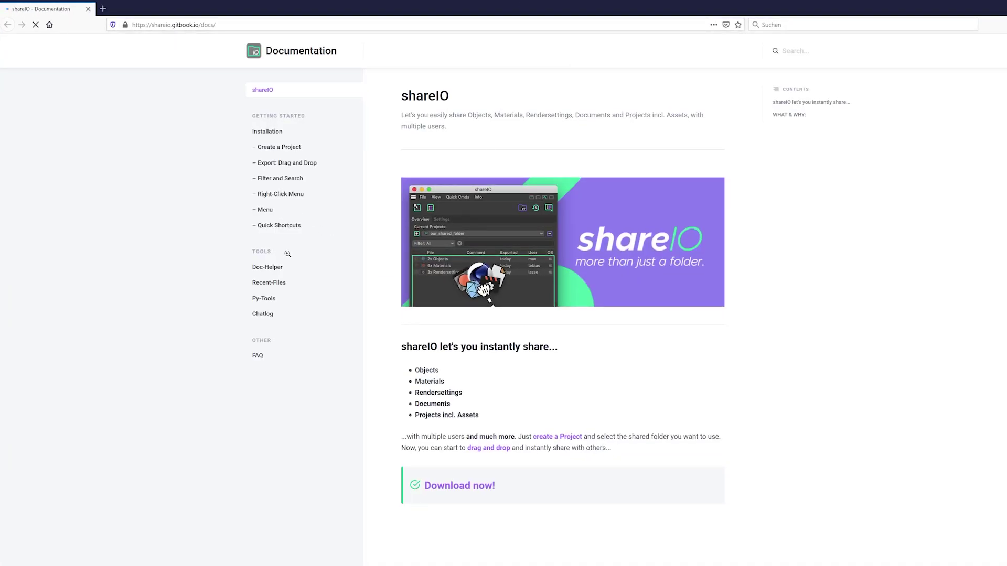
click(270, 268)
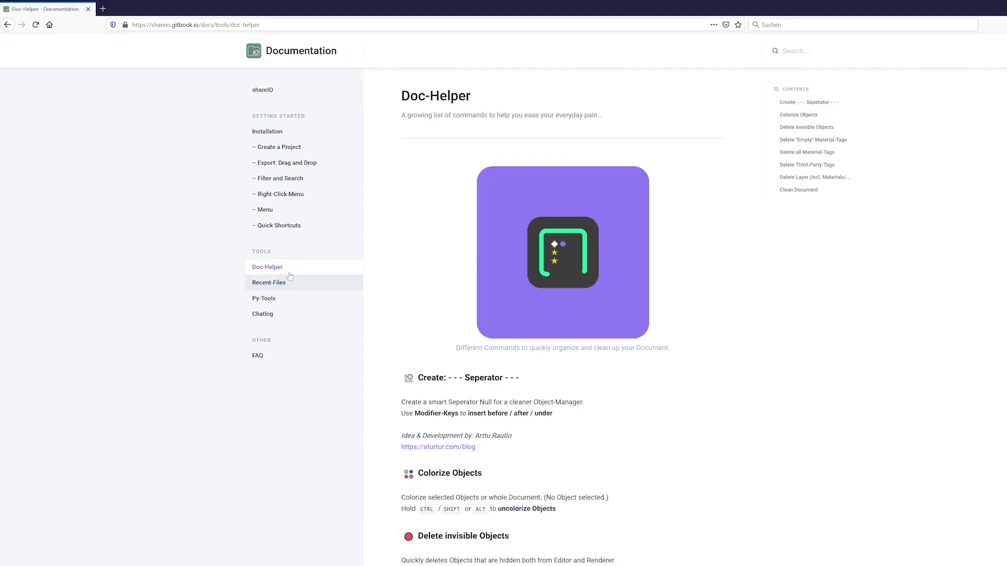
middle_click(392, 292)
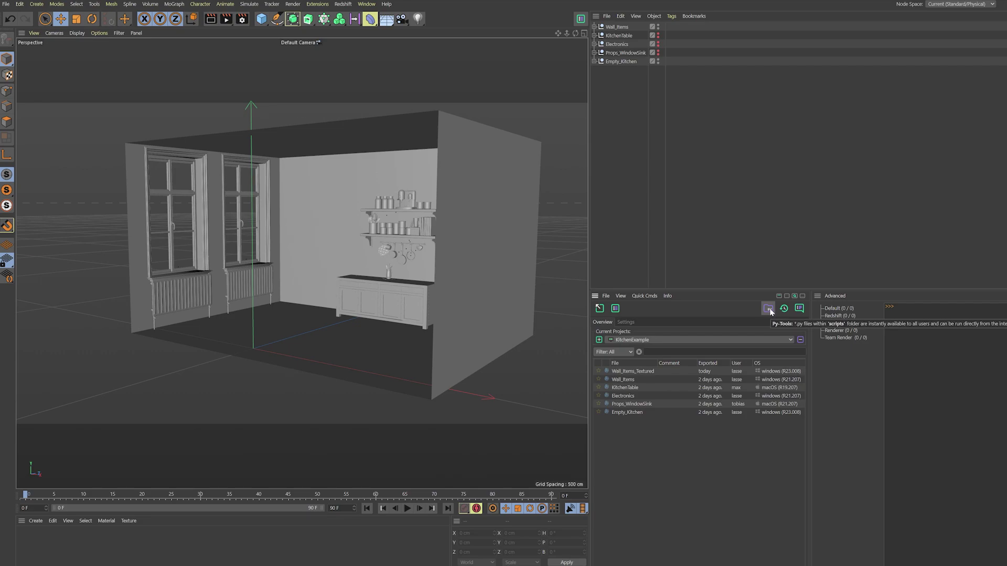
- Switch the current shareIO project to c4d-shareIO-withfriends and list its Py-Tools scripts
click(769, 310)
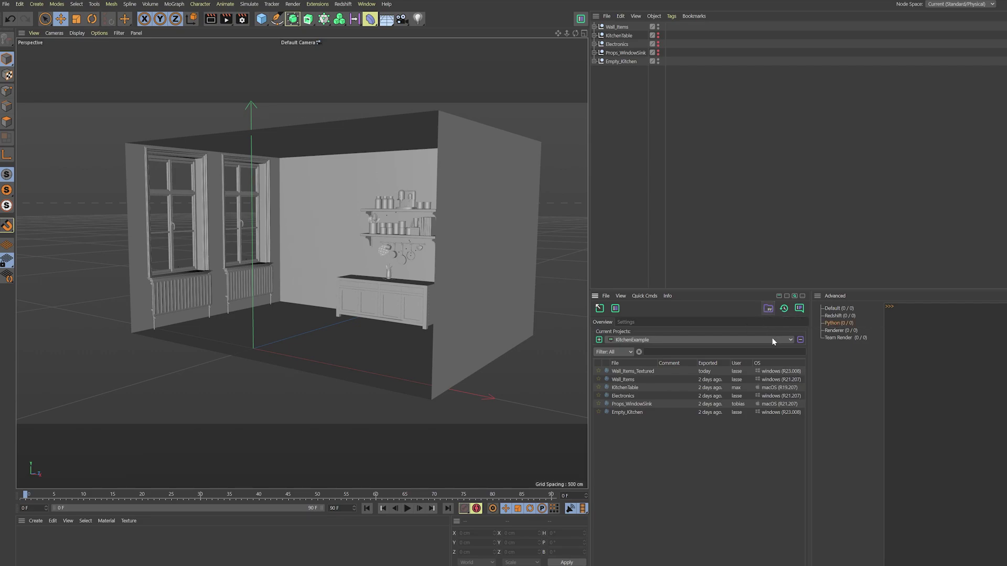
click(772, 311)
click(659, 339)
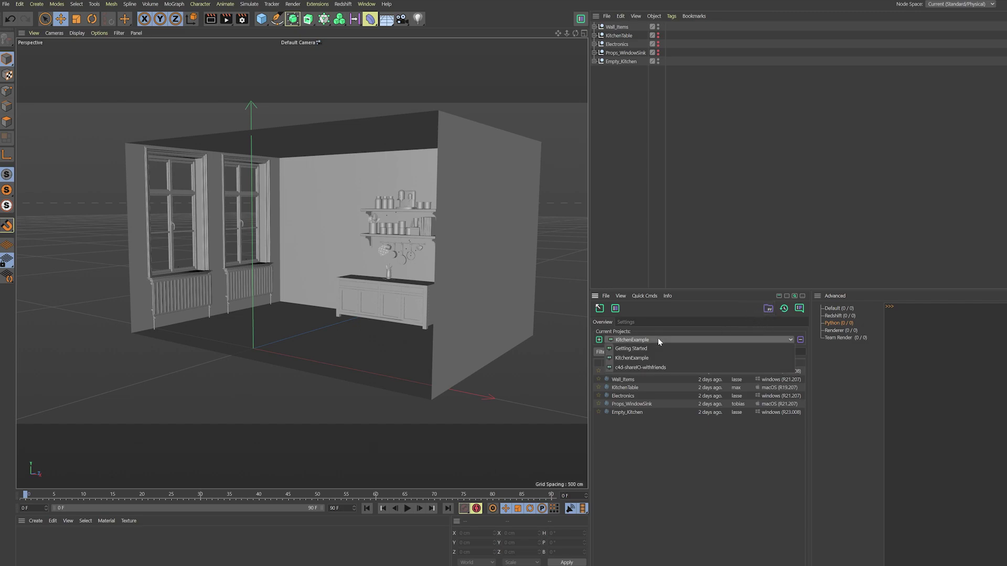
click(678, 367)
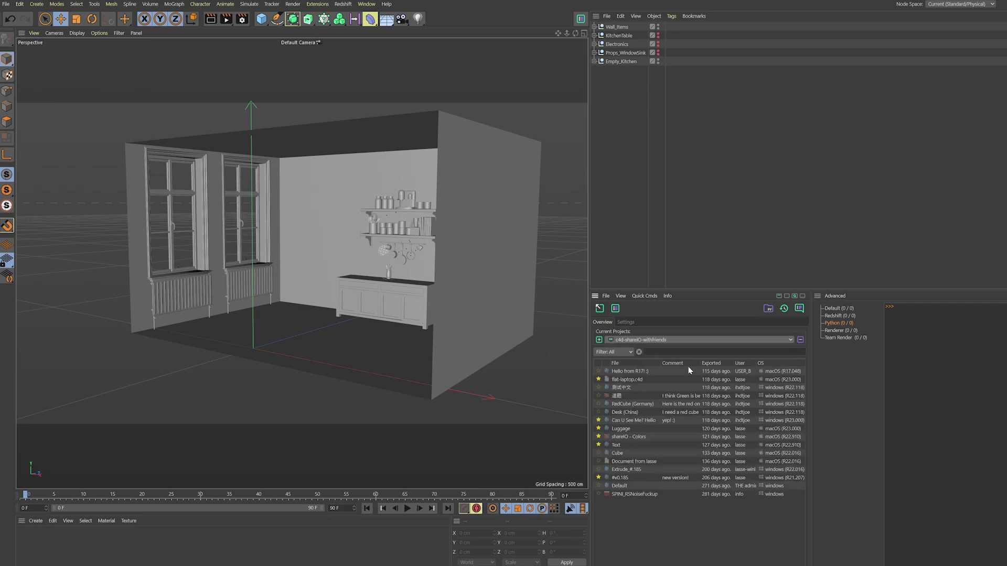
click(769, 310)
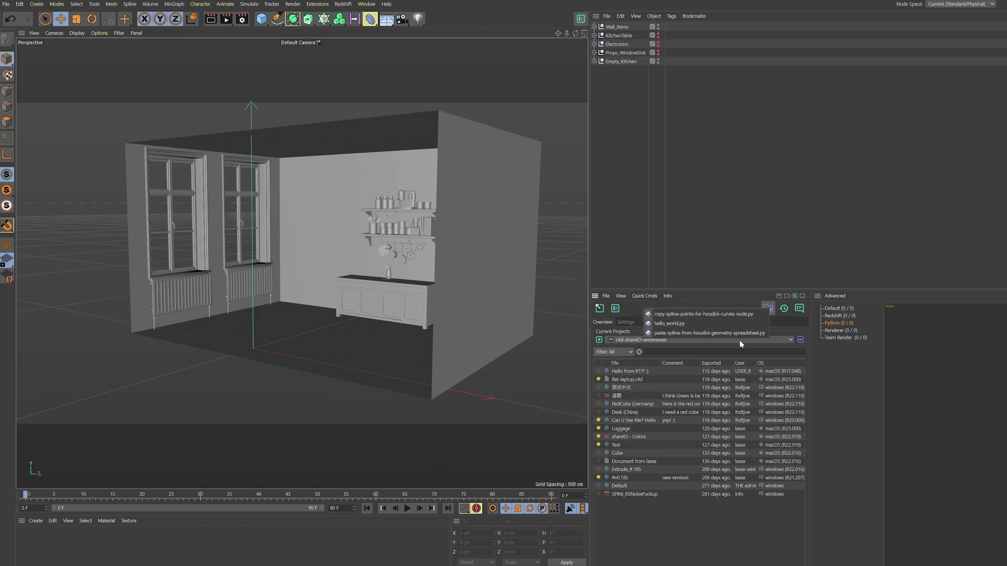
- Open the project's scripts folder from Py-Tools, examine the Python files, and minimize the folder window
click(753, 306)
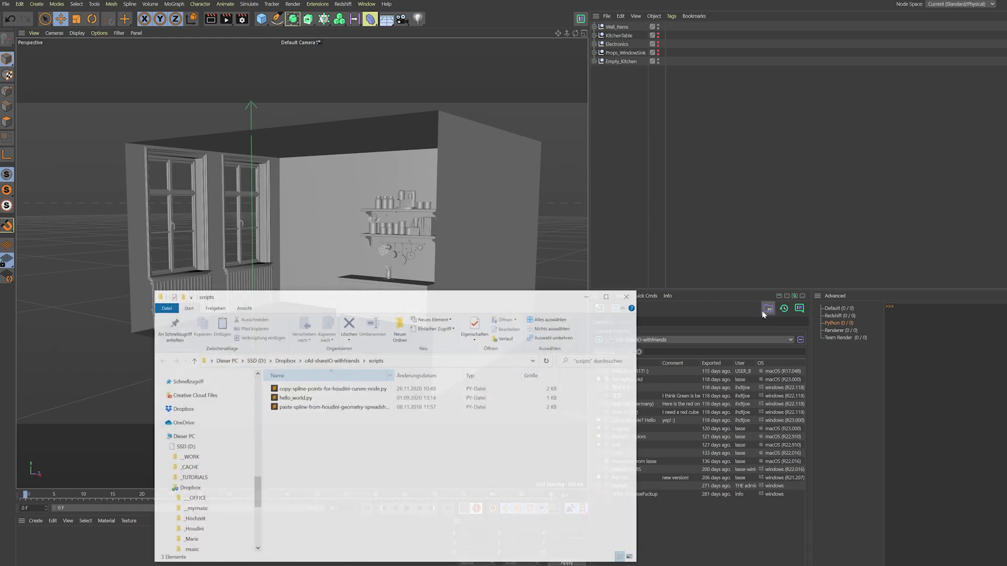
drag(455, 444, 420, 464)
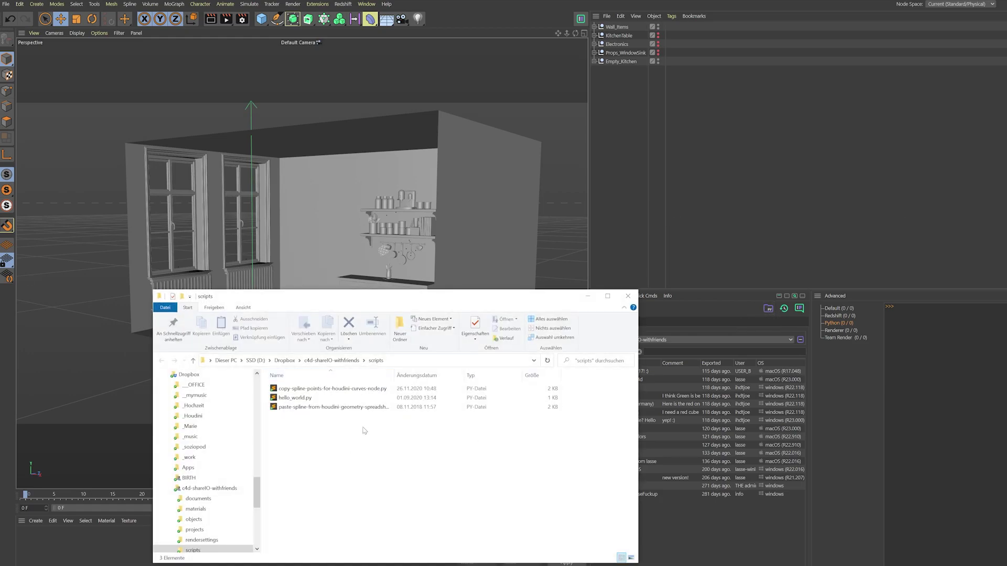
drag(339, 438, 361, 386)
click(377, 442)
click(588, 296)
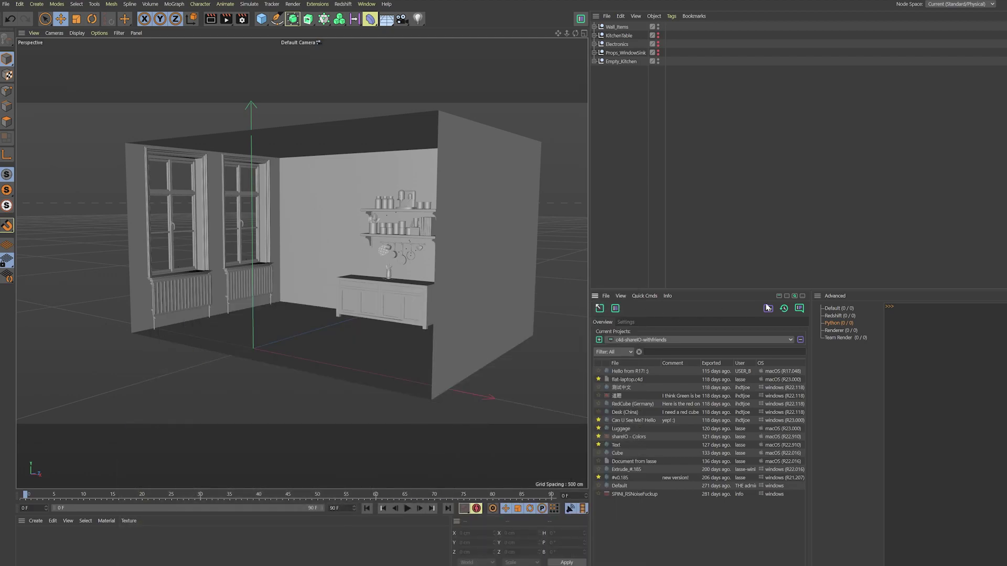
- Run the hello_world.py script from Py-Tools, dismiss its message, and open the script in the text editor
click(771, 307)
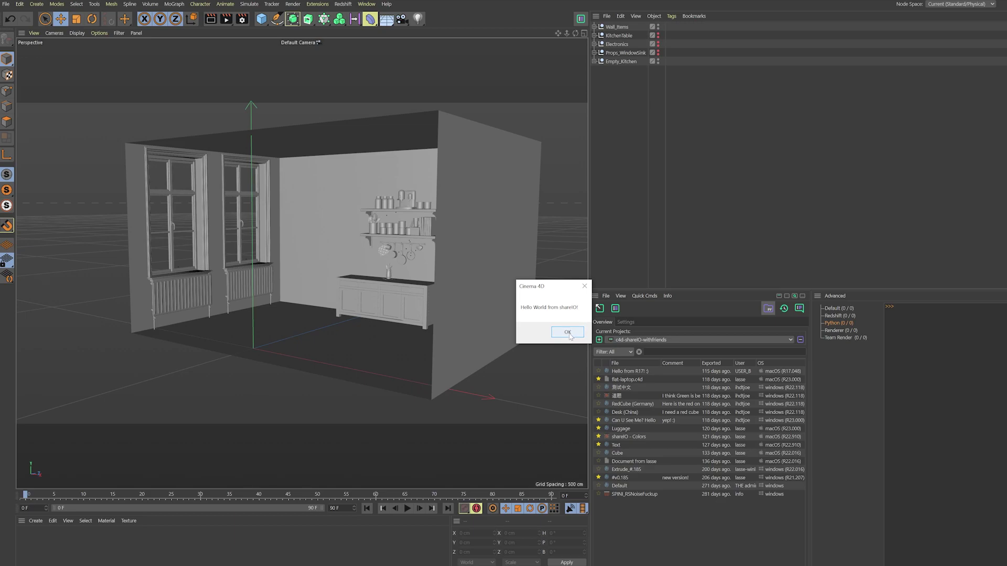
click(569, 334)
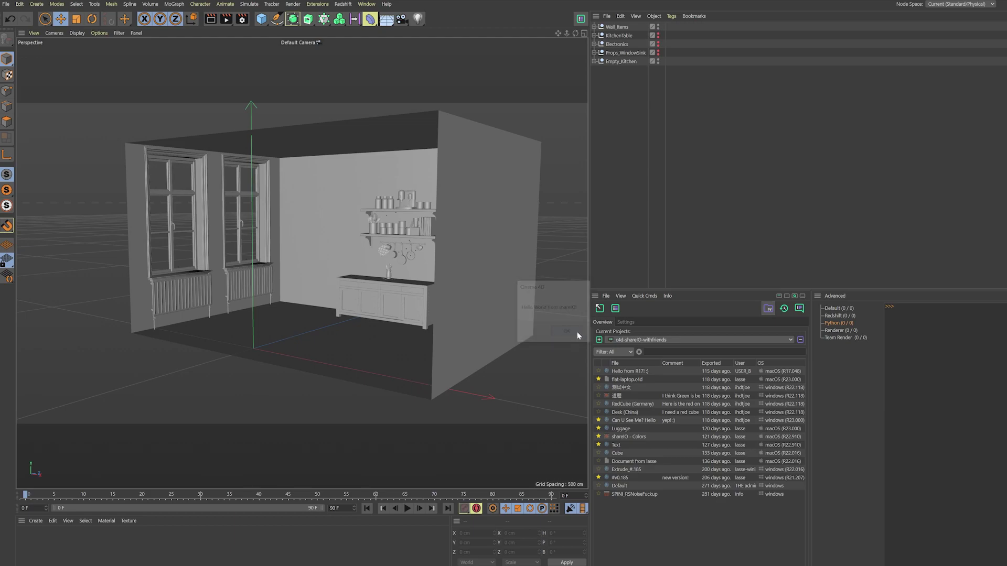
click(769, 310)
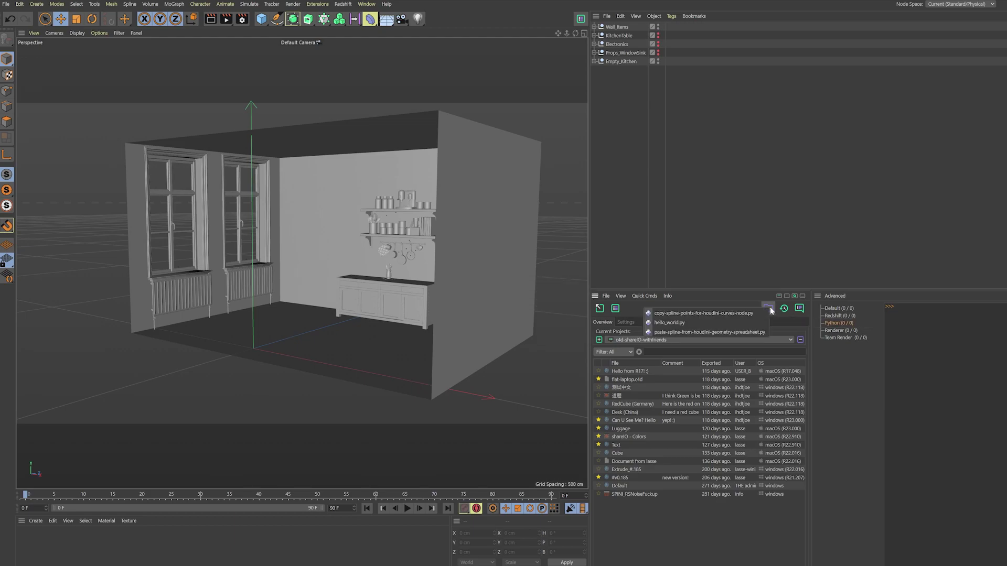
alt+click(707, 322)
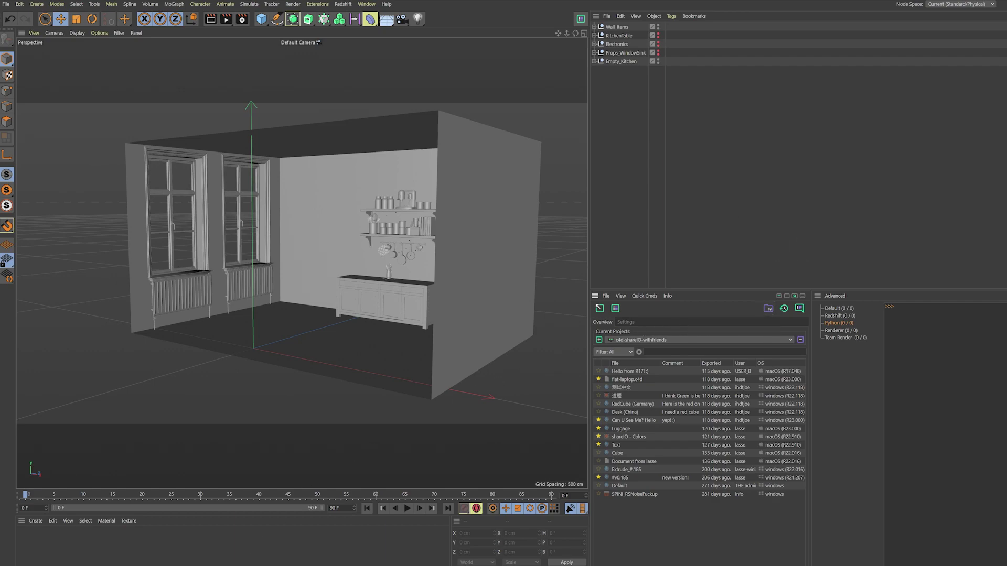
click(225, 265)
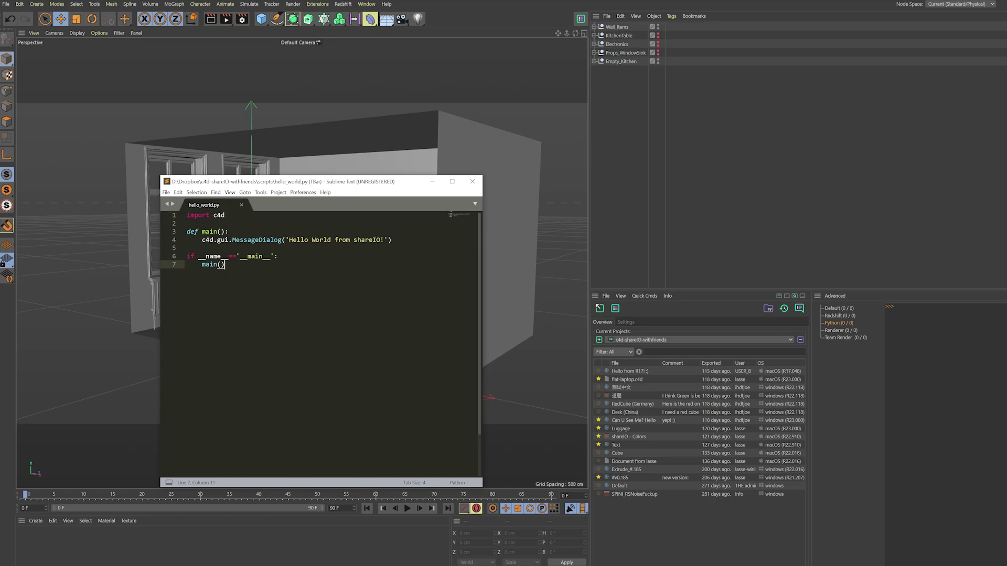
- Change the script's dialog message to "Hi, from the Tutorial!", save the file, and run hello_world.py again
drag(380, 239, 288, 240)
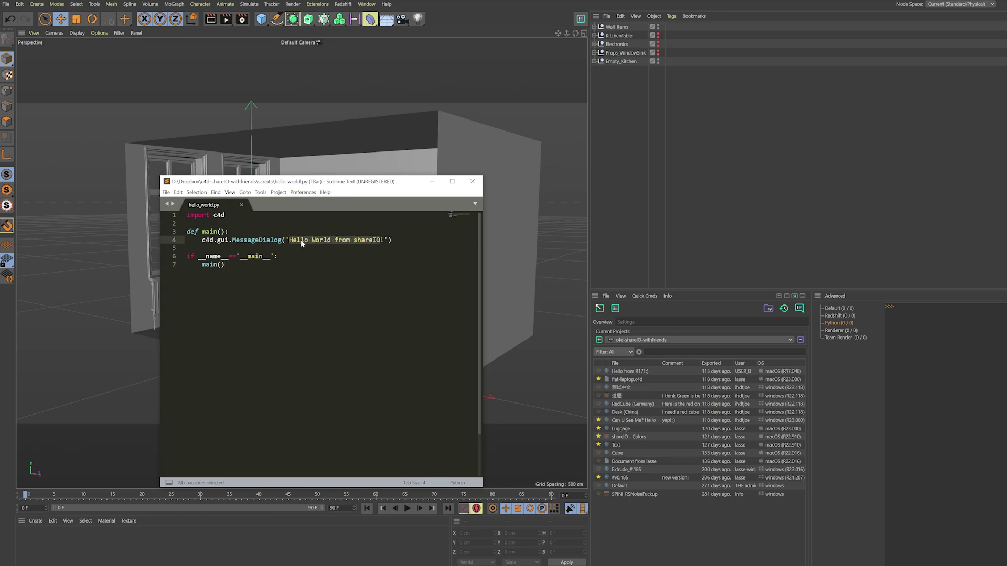
text(Hi, from the Tutorial)
click(224, 264)
key(ctrl+s)
click(768, 308)
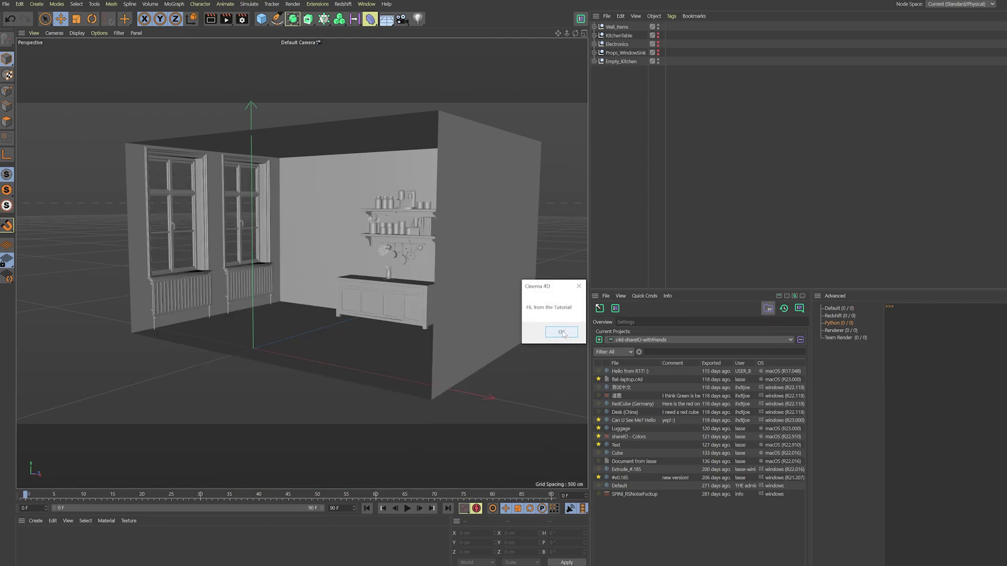
click(561, 333)
- Add a Circle spline to the scene and run copy-spline-points-for-houdini-curves-node.py on it from Py-Tools
click(261, 19)
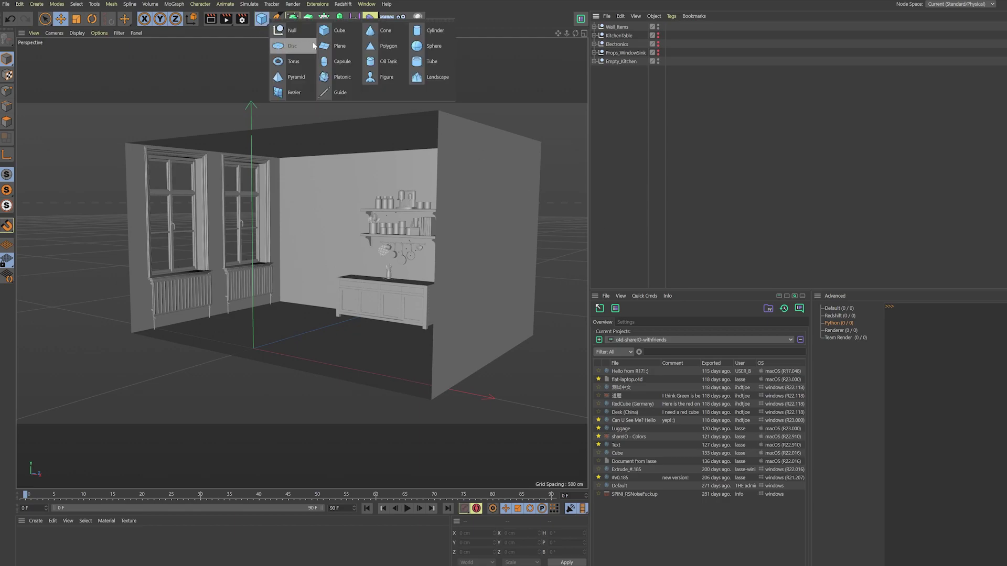
click(276, 19)
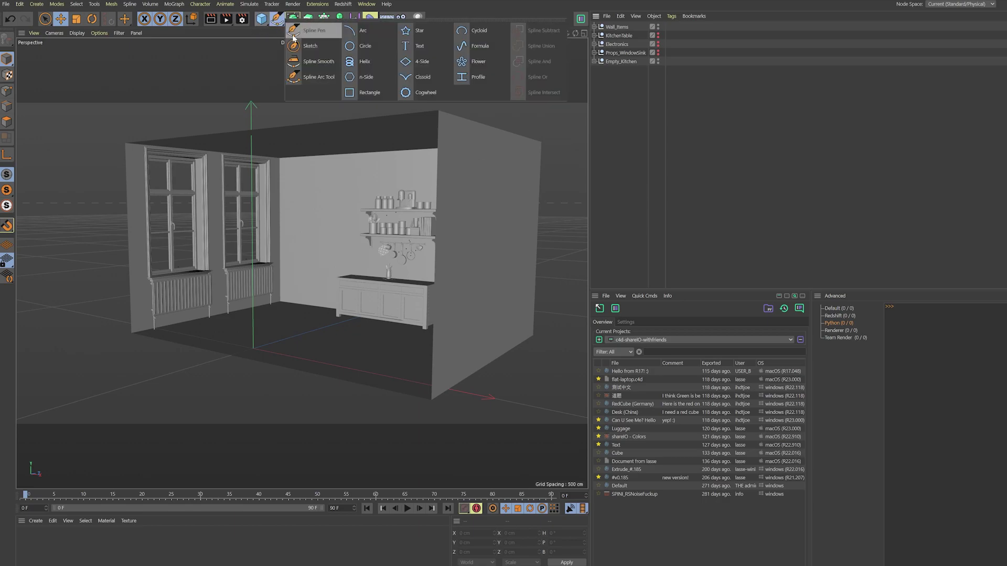
click(363, 46)
click(769, 309)
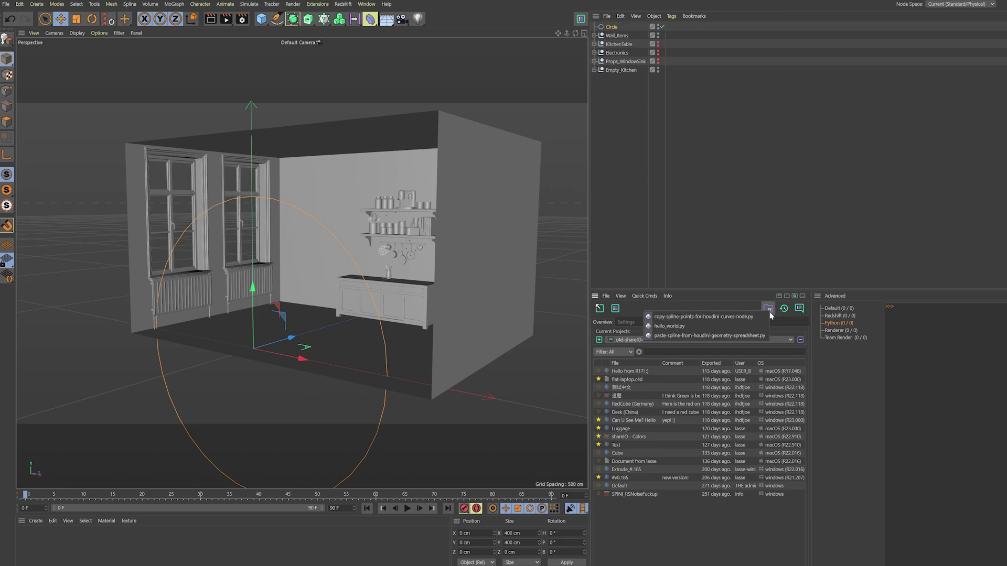
click(708, 317)
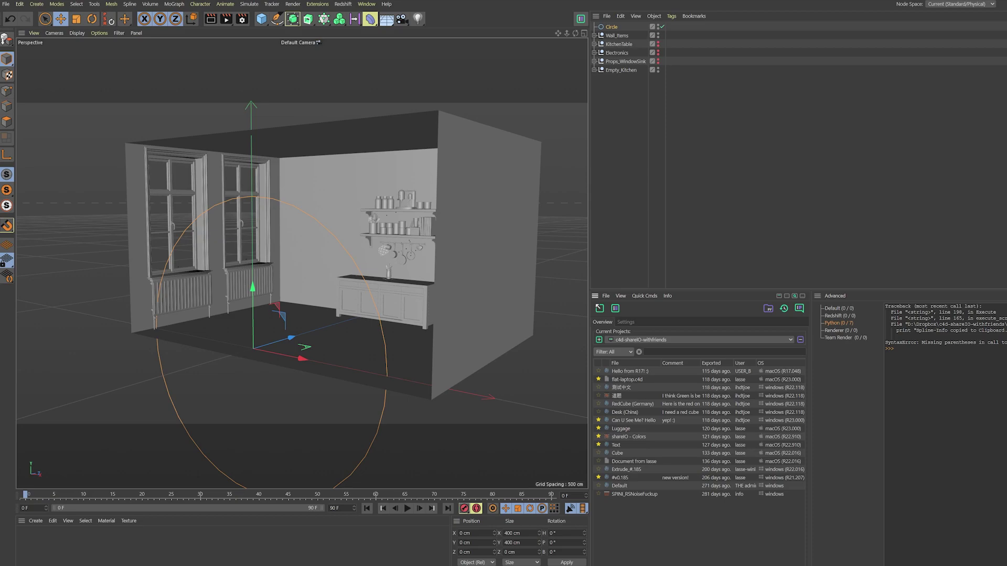
- Open copy-spline-points-for-houdini-curves-node.py from Py-Tools in the text editor and find its "print" statement
scroll(967, 348, right, 2)
click(768, 309)
click(729, 314)
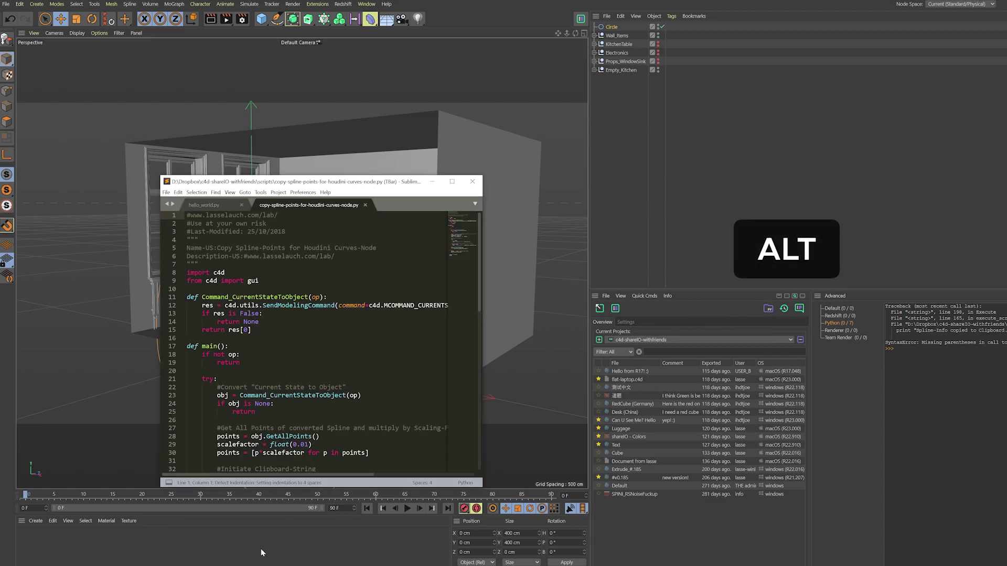
key(ctrl+f)
text(print)
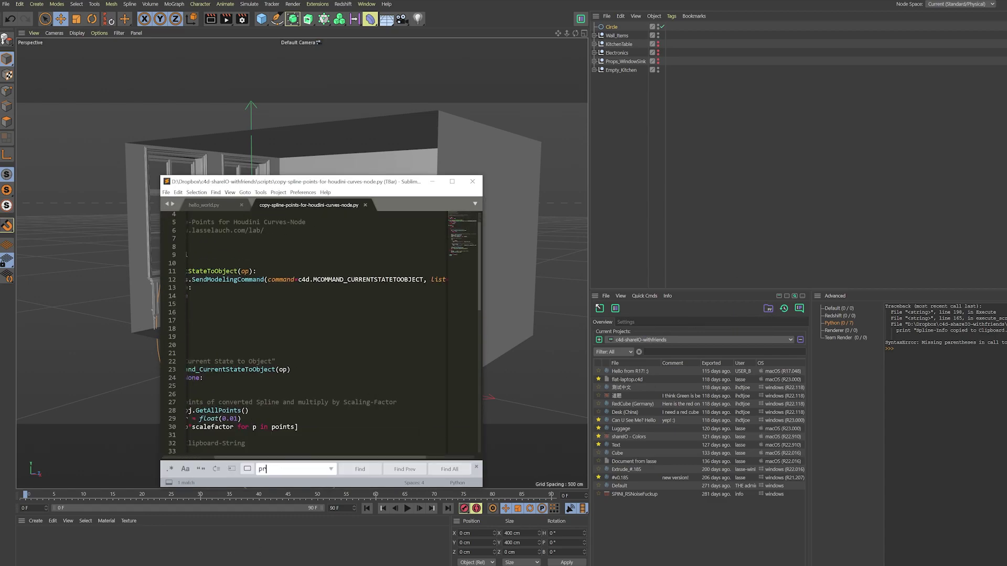
- Wrap the print statement's string "Spline-Info copied to Clipboard..!" in parentheses and save the script
click(210, 333)
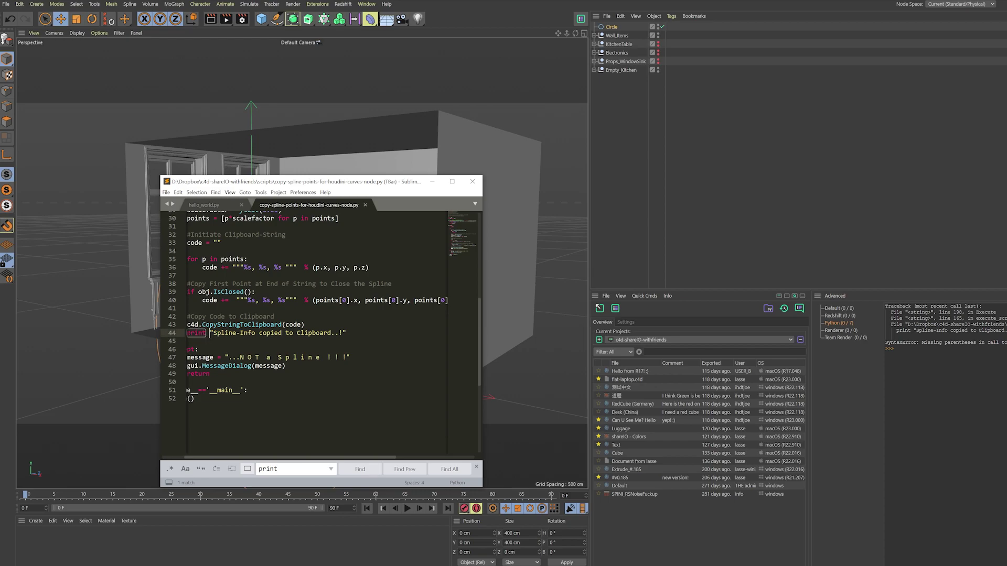
text(()
text())
key(Down)
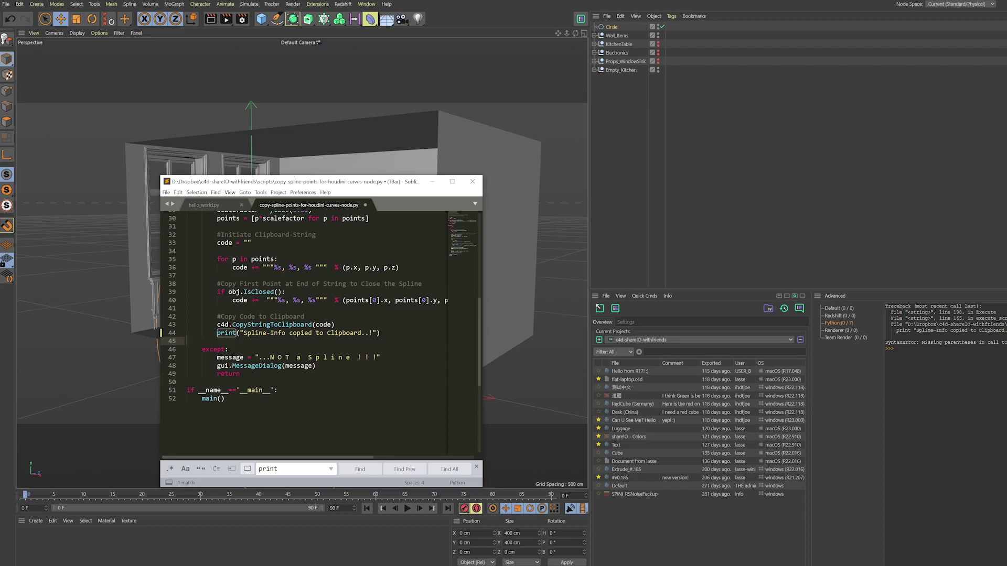
key(ctrl+s)
- Run copy-spline-points-for-houdini-curves-node.py again from Py-Tools on the Circle spline
click(753, 310)
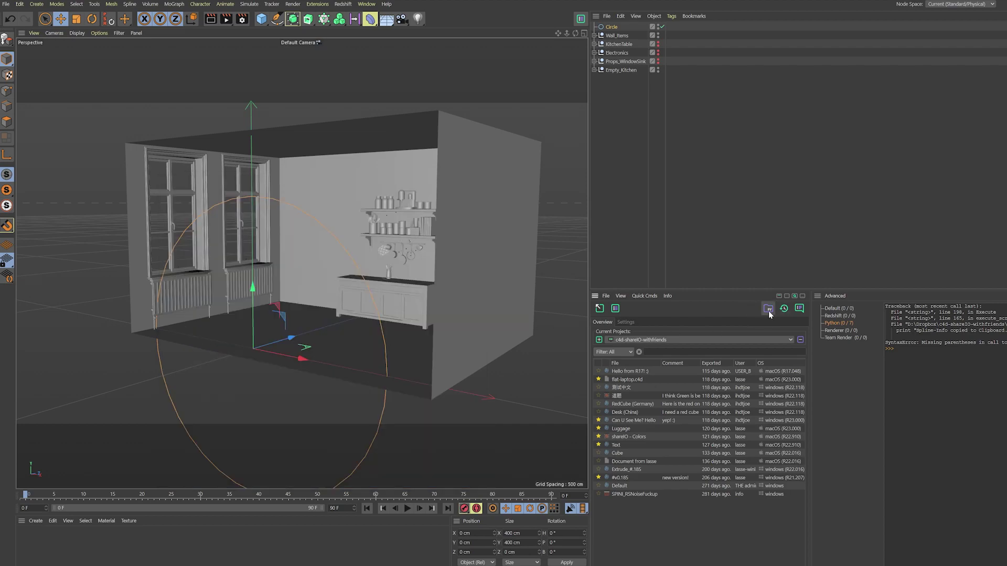
click(768, 308)
click(666, 313)
- Switch to Houdini, paste the copied spline points into the curve1 node's Coordinates, and inspect the curve
key(alt+Tab)
click(581, 330)
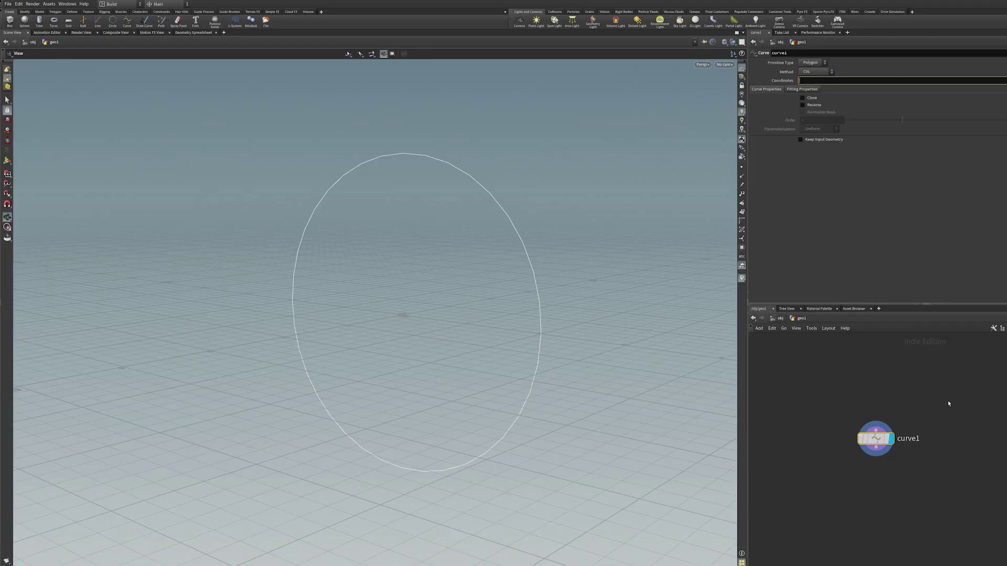
key(Return)
click(836, 81)
key(ctrl+v)
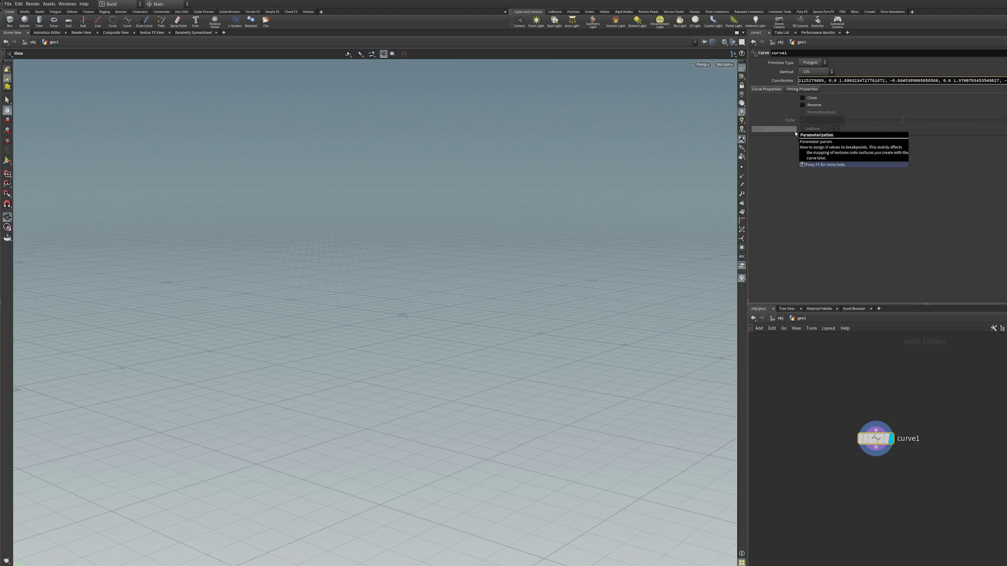
key(Return)
alt+drag(474, 340, 397, 335)
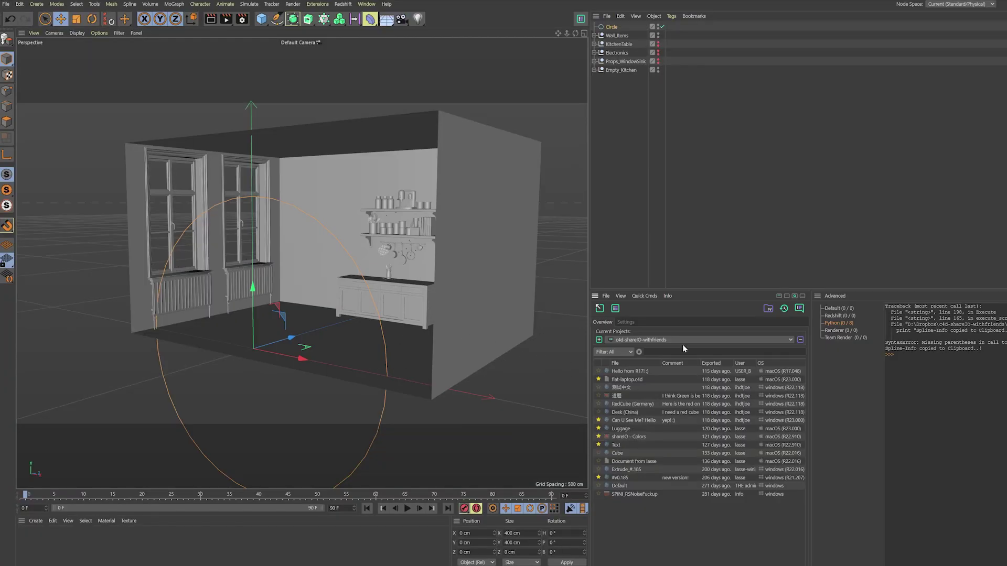
click(768, 310)
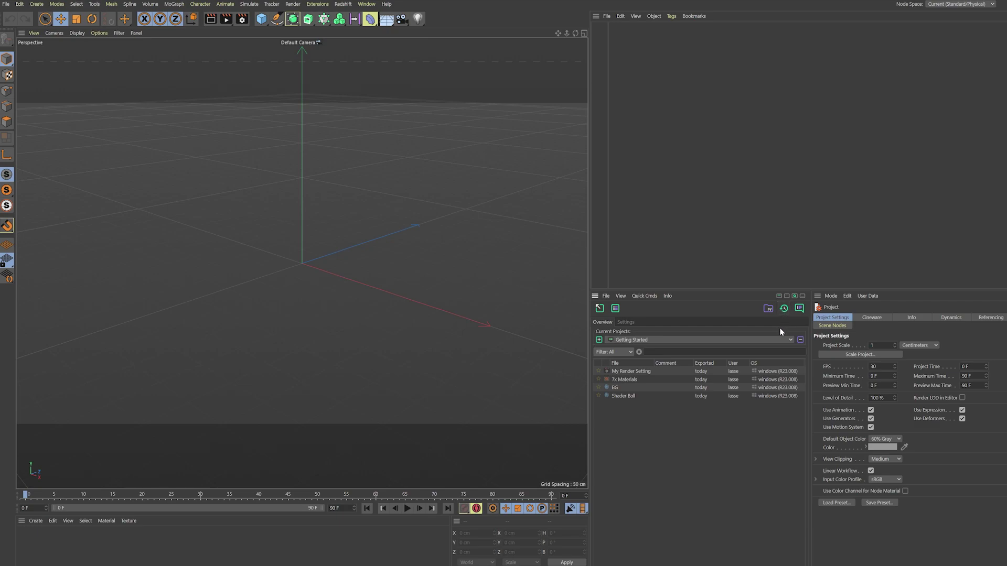
- Set the Recent Files root directory to the D:\PROJEKTE\Our_ExampleProject folder taken from the file explorer
click(783, 309)
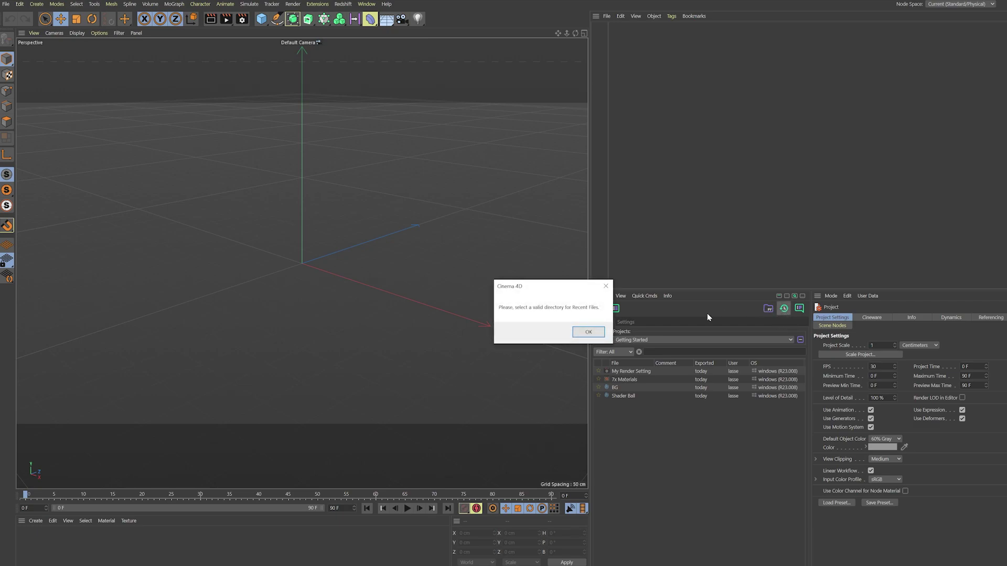
click(589, 332)
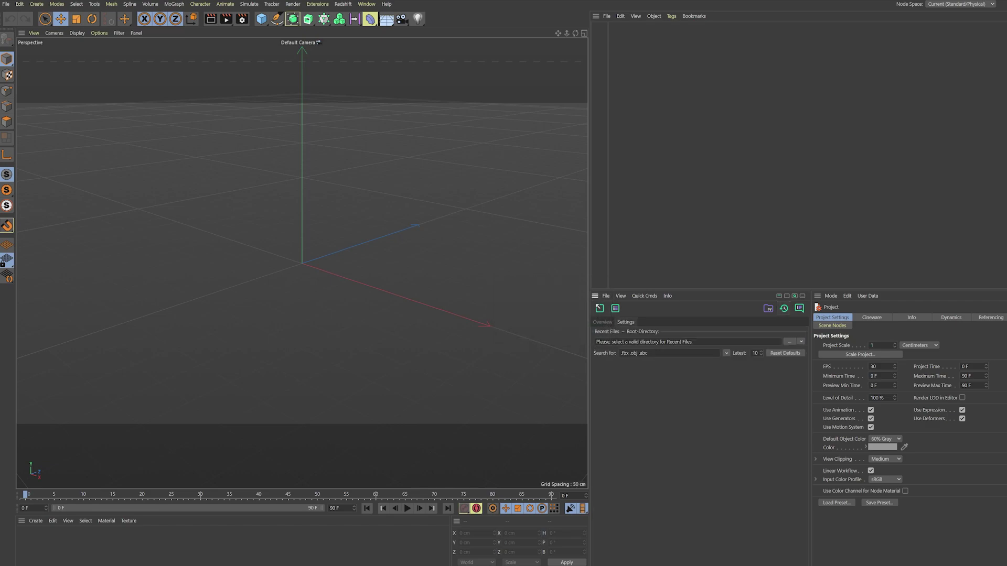
key(alt+Tab)
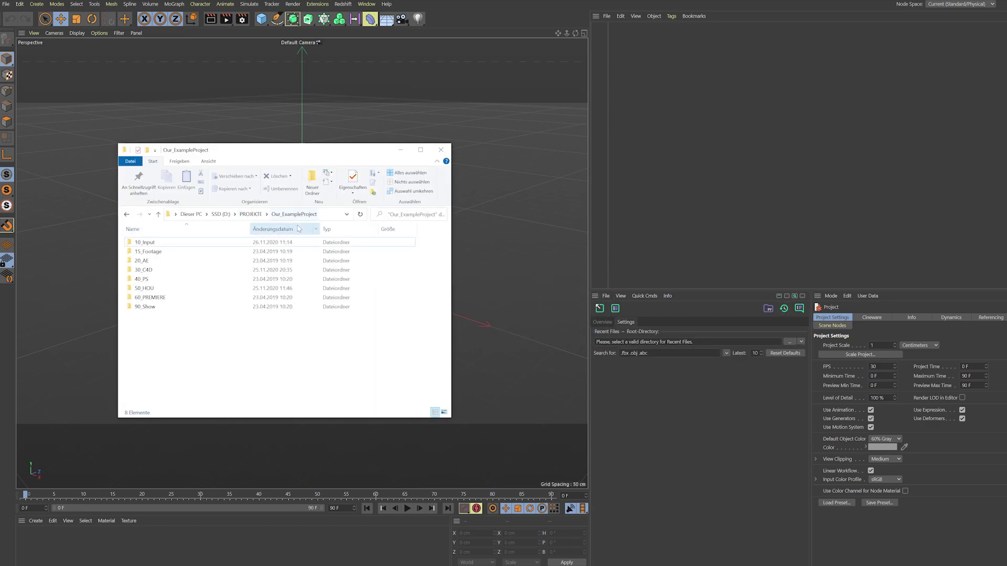
drag(298, 216, 662, 342)
click(664, 370)
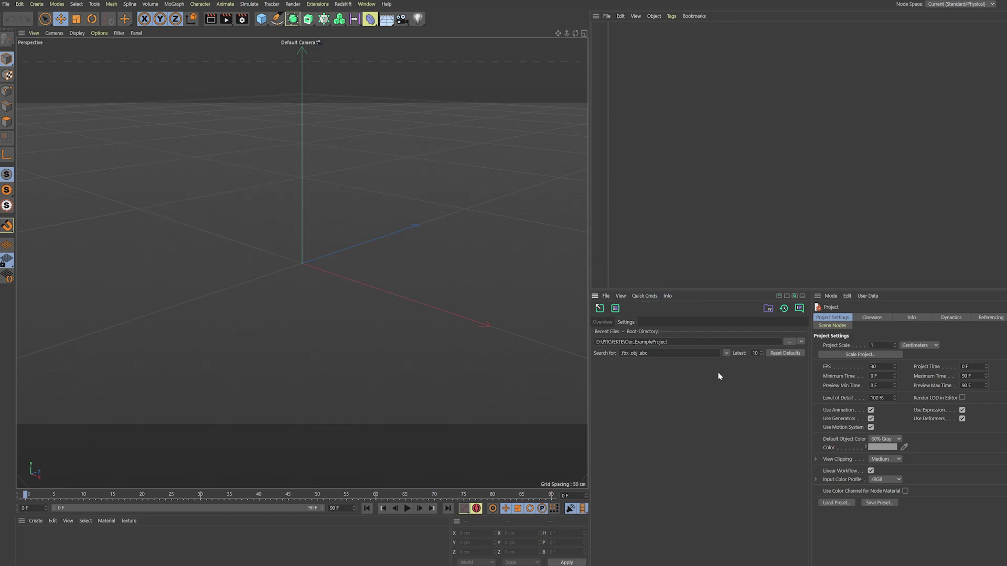
- Import FBX_Basketball.fbx through Recent Files and strip the scene with the Clean Document command
click(783, 311)
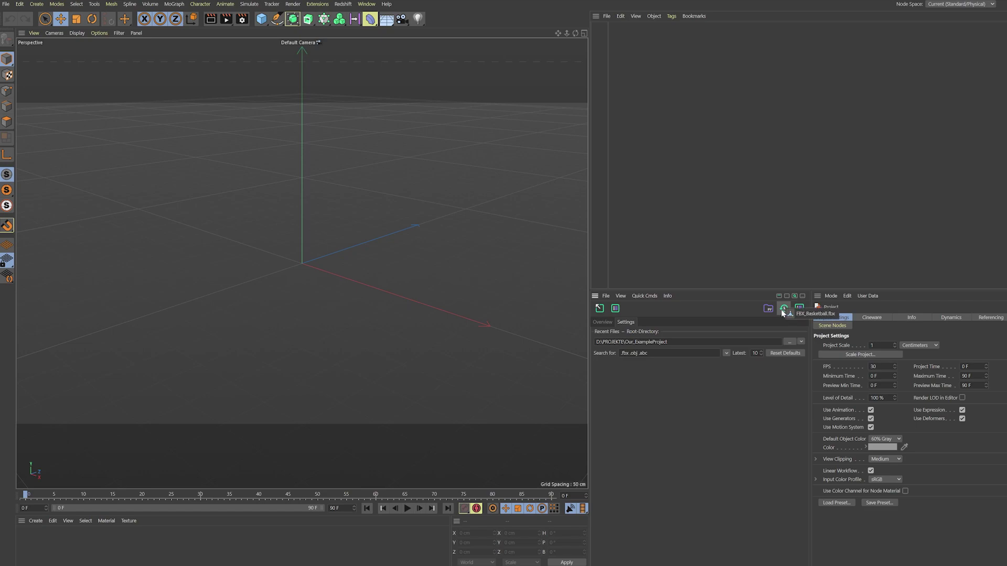
click(823, 314)
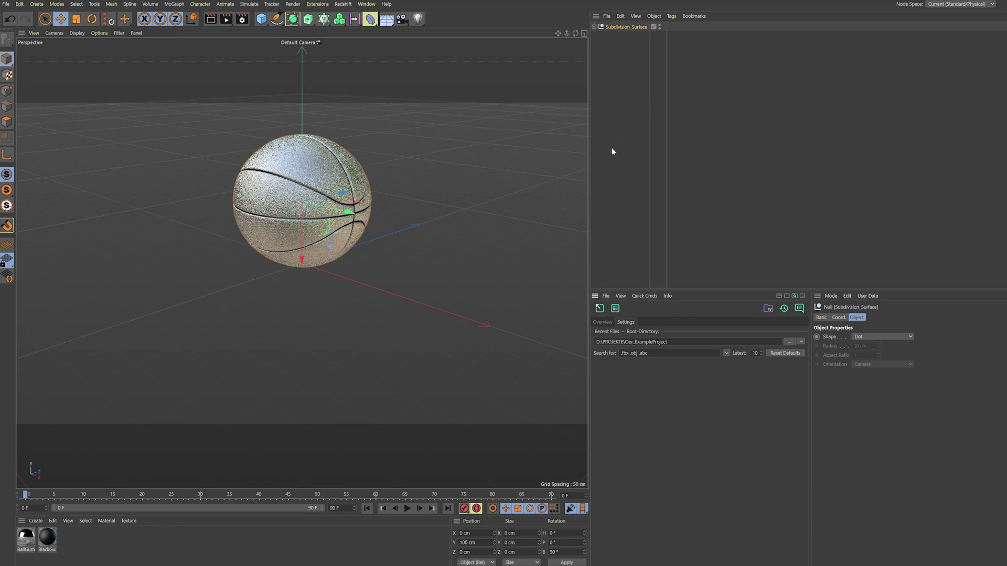
click(615, 310)
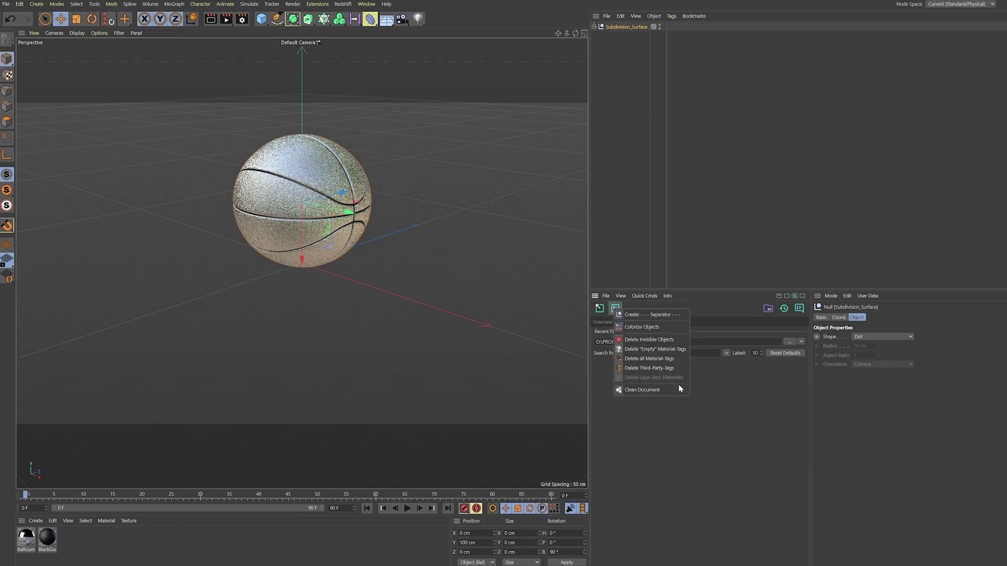
click(650, 390)
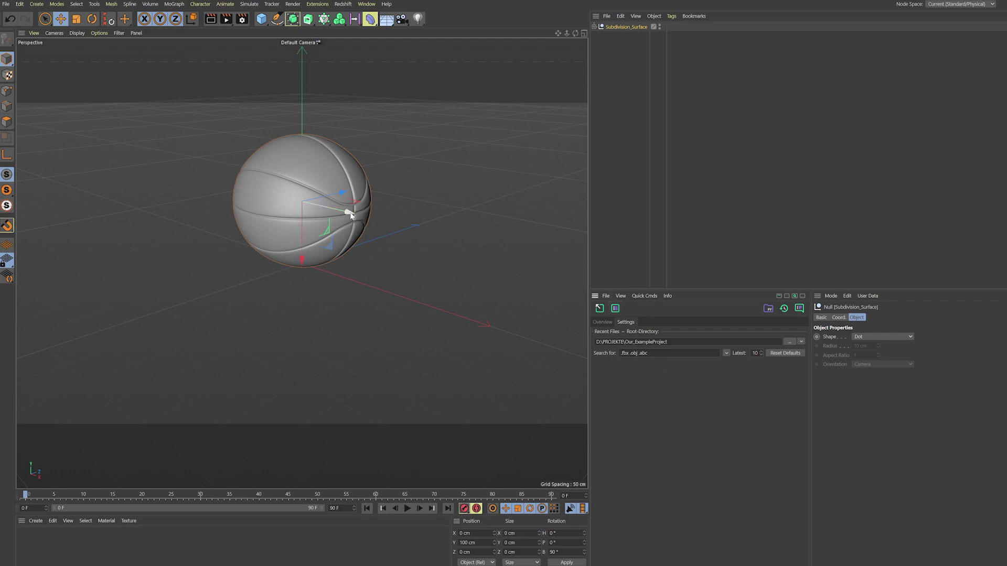
alt+drag(349, 215, 335, 235)
alt+right_drag(334, 235, 413, 271)
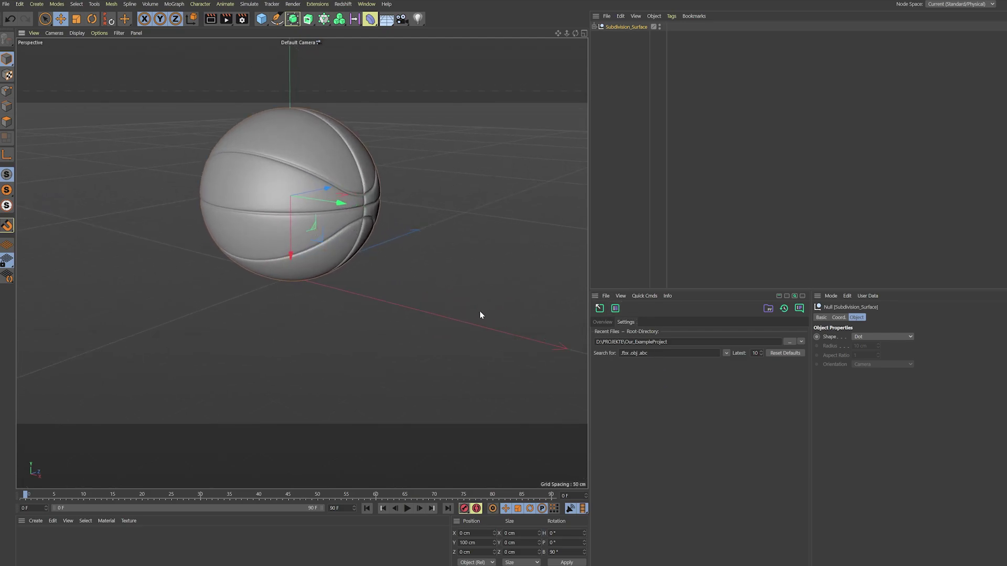
- Switch to the open ShoeBubbles project and scrub its timeline to preview the shoe animation
key(v)
mouse_move(454, 371)
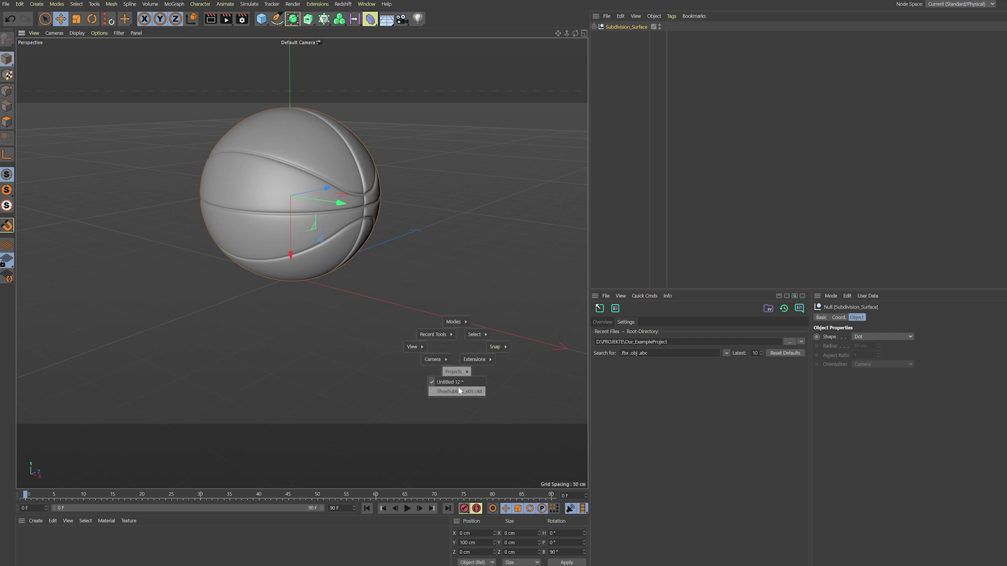
click(460, 392)
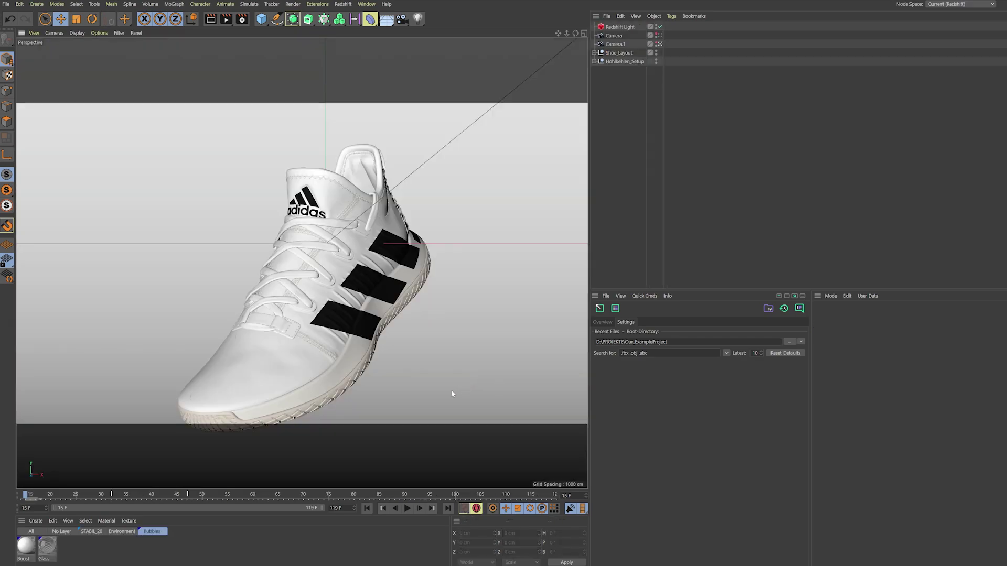
click(42, 495)
drag(43, 498, 388, 483)
- In Houdini, rename the Alembic output node inside sim_sh02 to bubbles_v03 and save its cache to disk
key(alt+Tab)
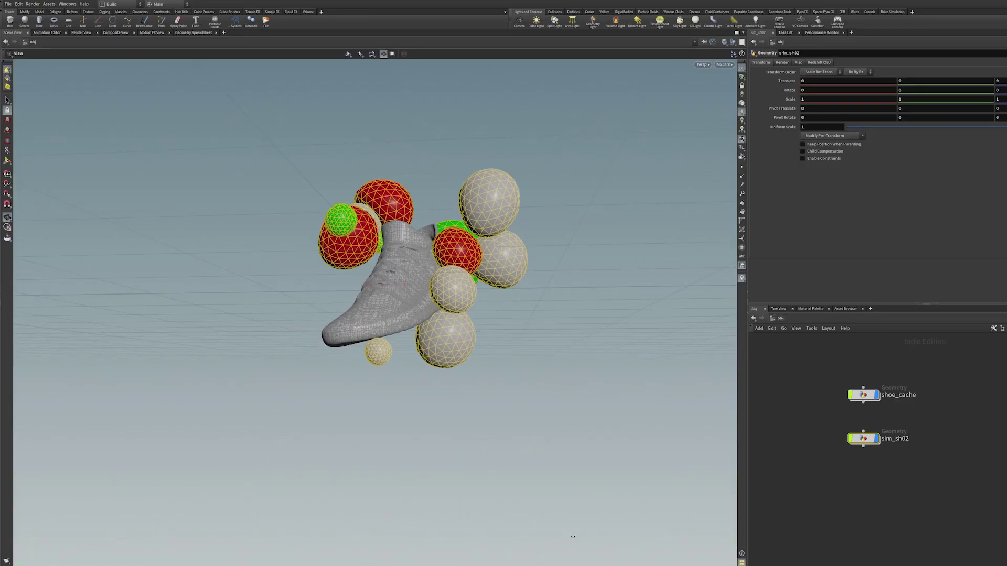
double_click(863, 438)
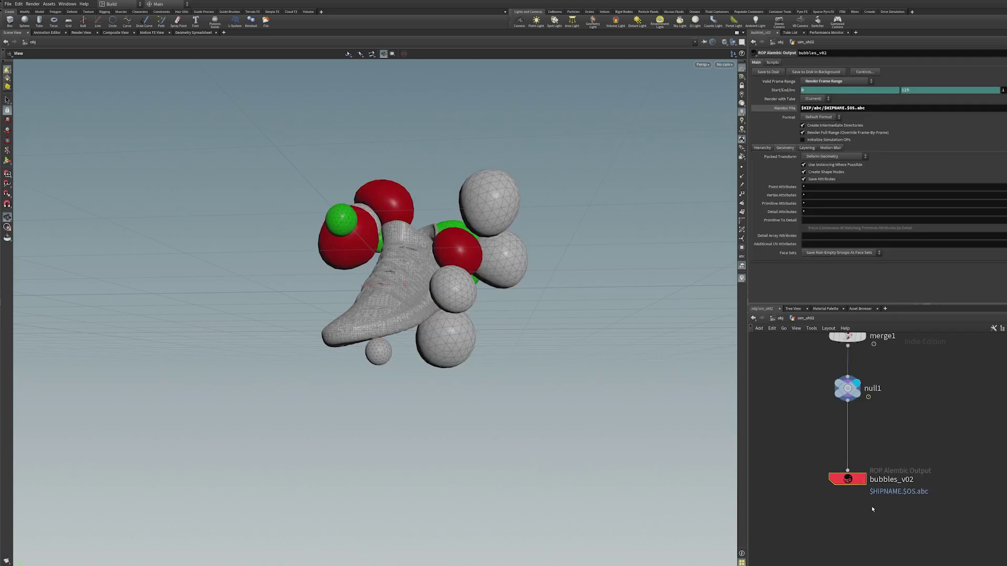
double_click(923, 477)
key(shift+Left)
text(3)
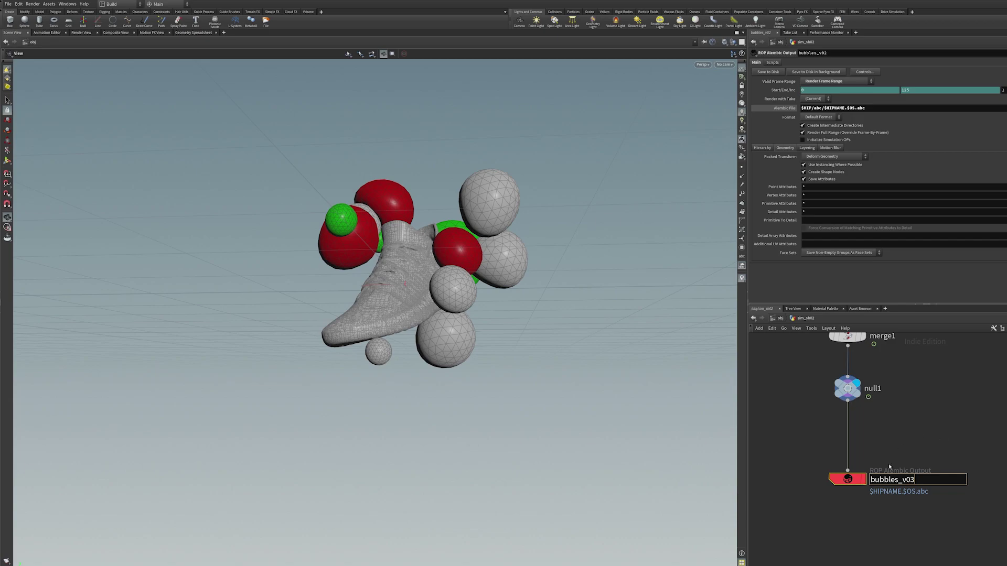
key(Return)
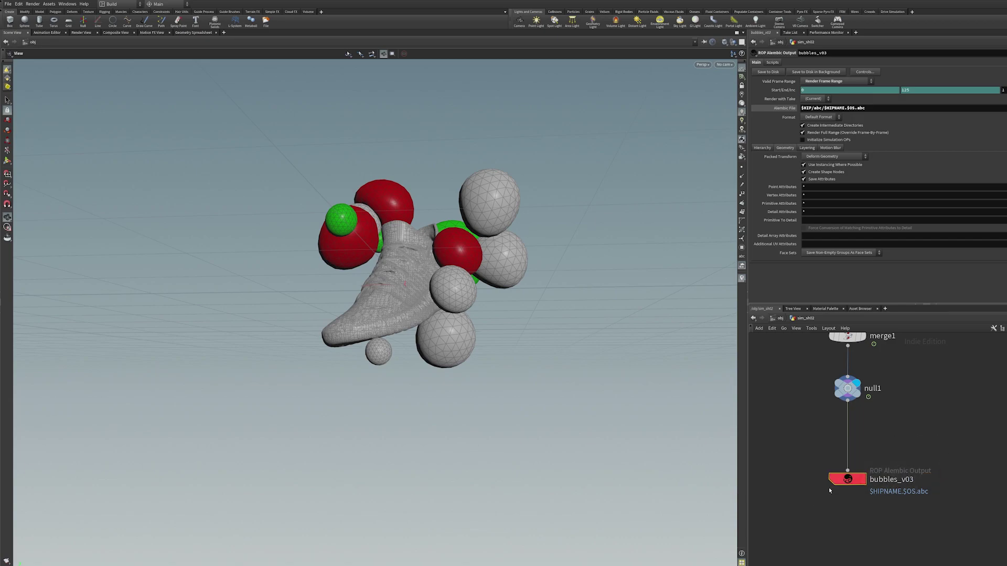
click(783, 109)
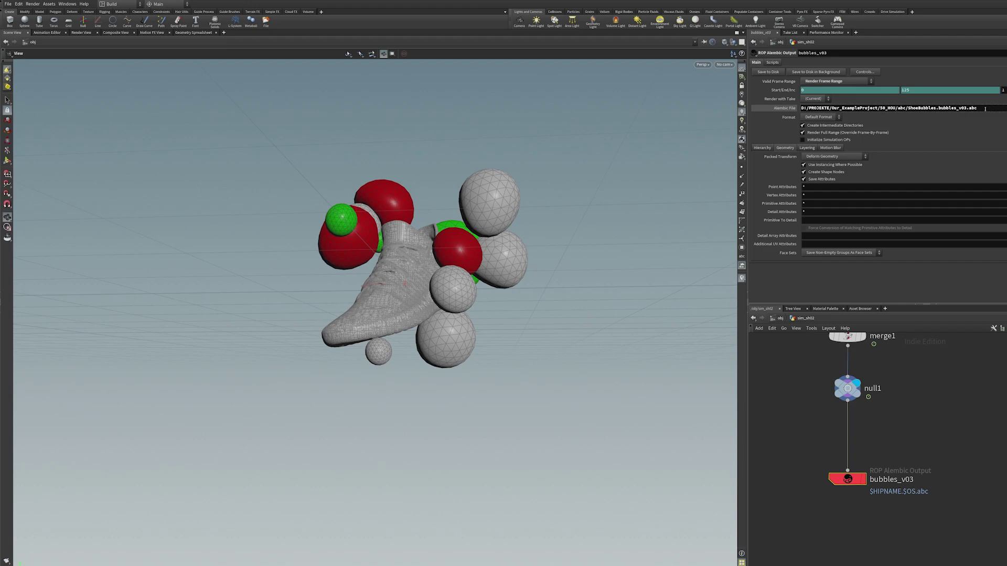
click(769, 72)
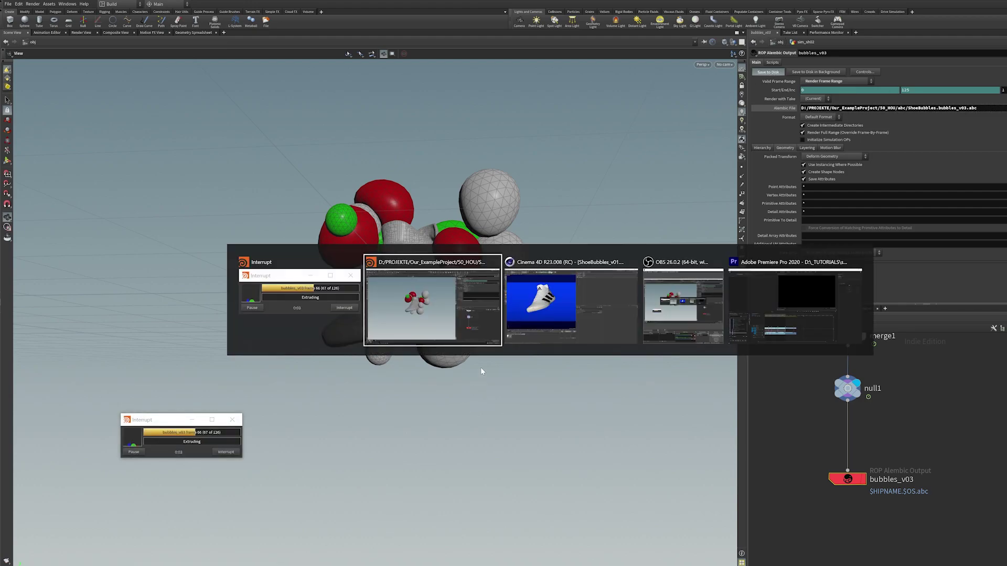
- Return to Cinema 4D and import ShoeBubbles.bubbles_v03.abc through Recent Files
key(alt+Tab)
click(562, 330)
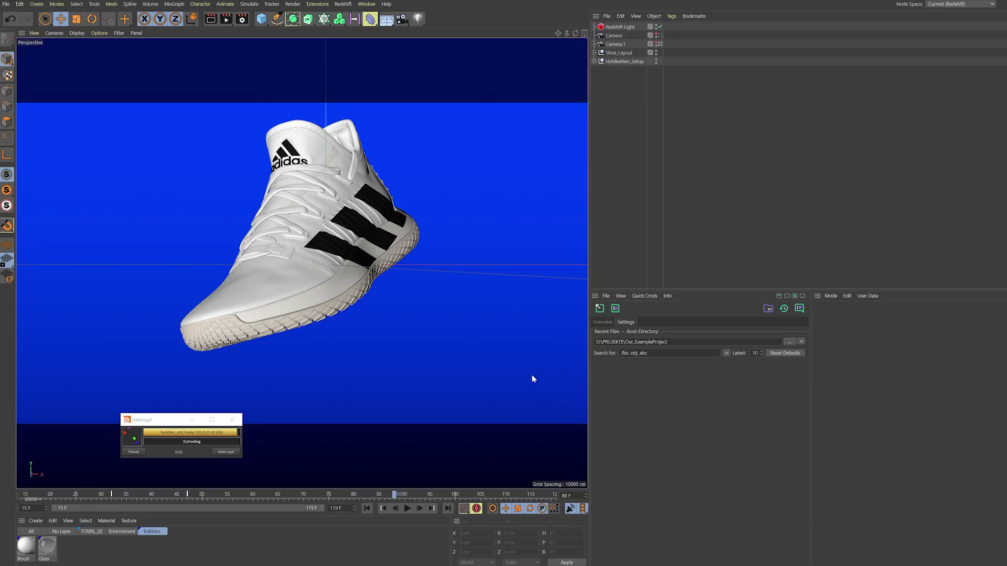
click(784, 309)
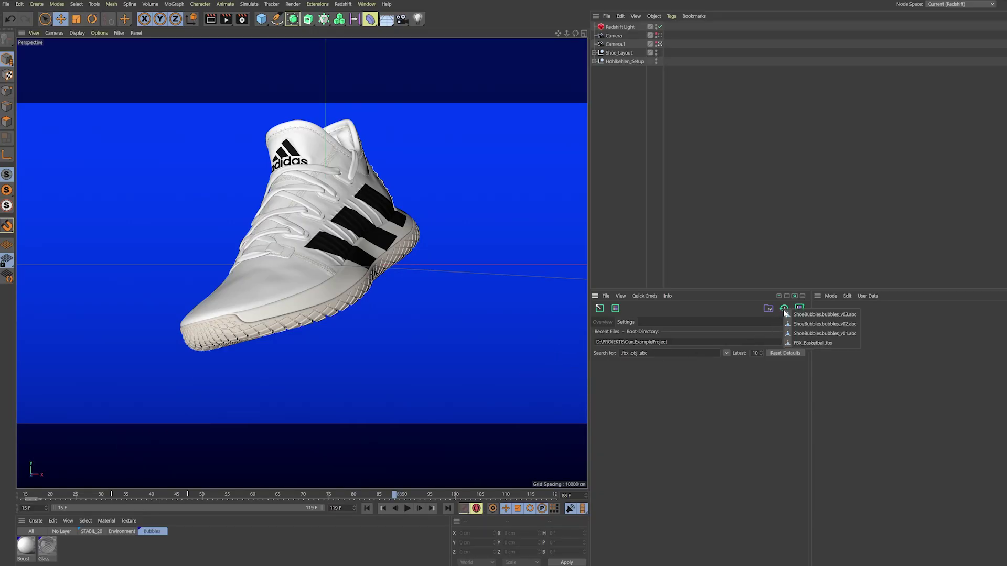
click(847, 315)
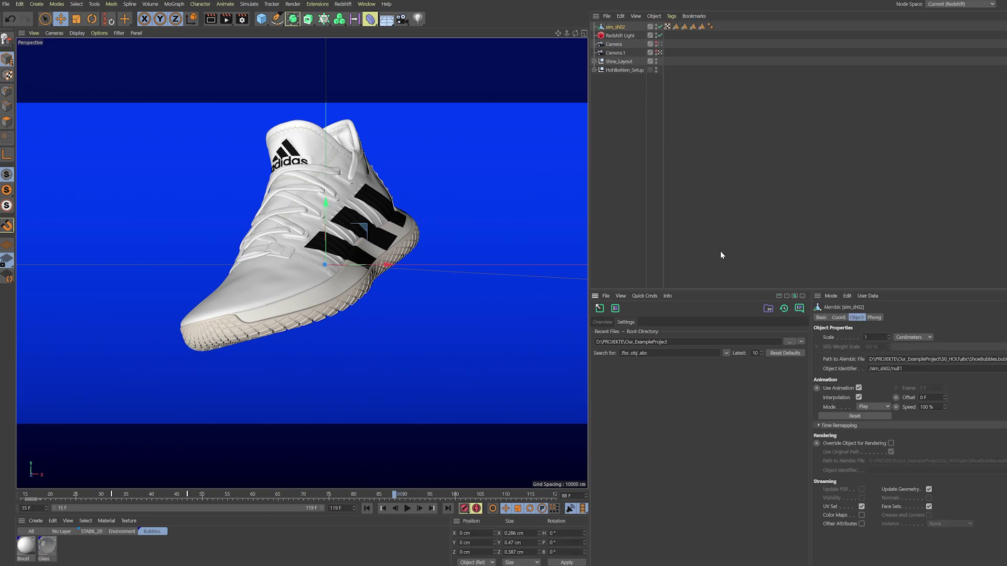
- Set the sim_sh02 Alembic object's scale to 100 centimeters and scrub the timeline to check the bubbles
click(875, 338)
text(100)
key(Return)
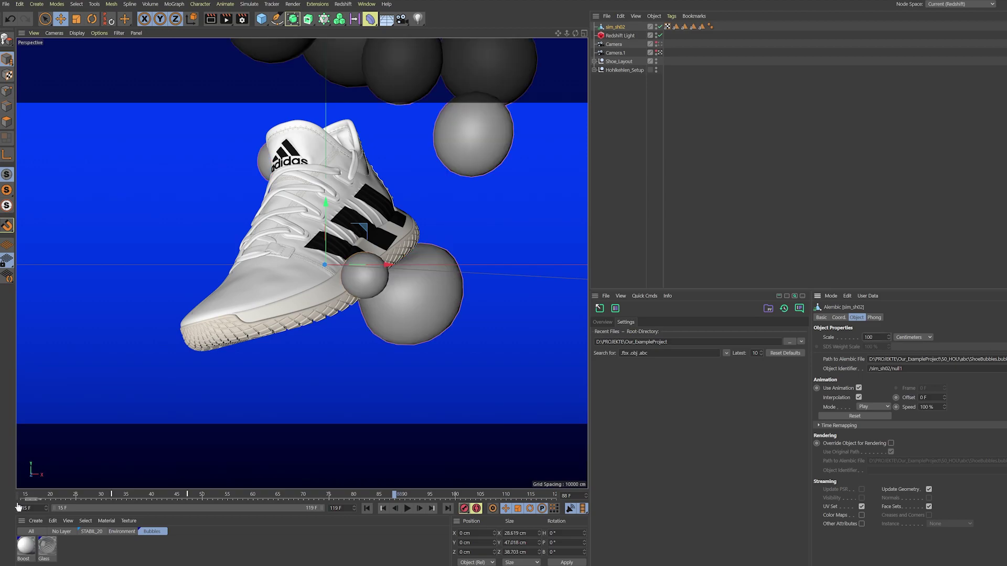
drag(25, 495, 475, 496)
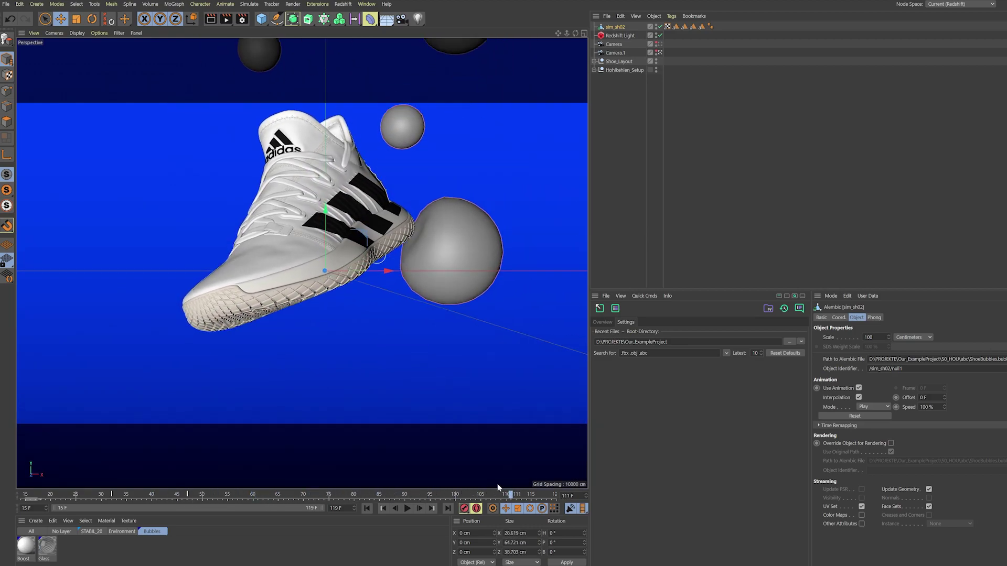
- Enable Color Maps and Other Attributes on the sim_sh02 Alembic and assign the Boost material to it
click(861, 515)
click(862, 523)
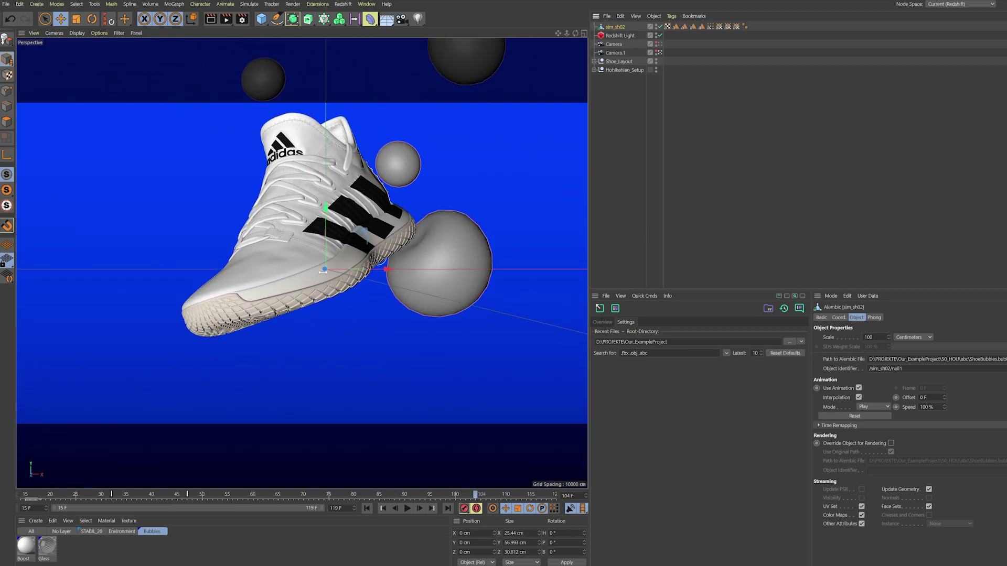
drag(24, 545, 615, 27)
click(343, 3)
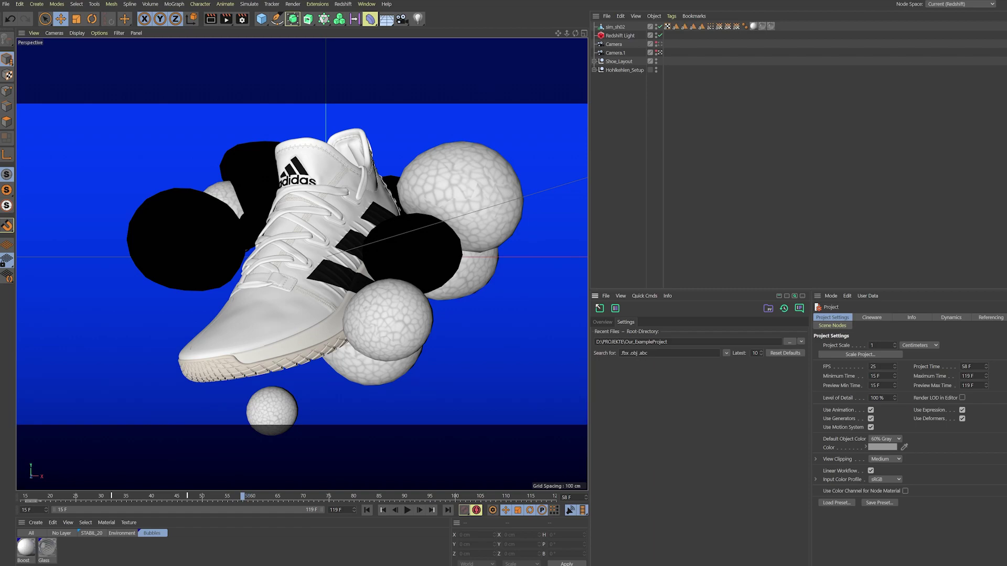
- Add .c4d to the Recent Files search with a limit of 5 latest files, and open BouncinBasketball.c4d
text(.c4)
text(5)
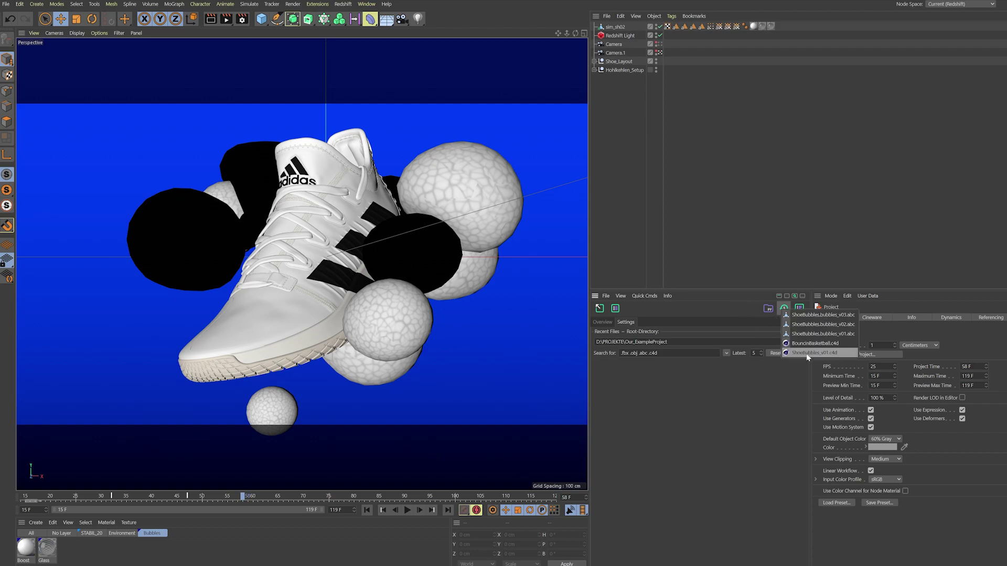
click(835, 344)
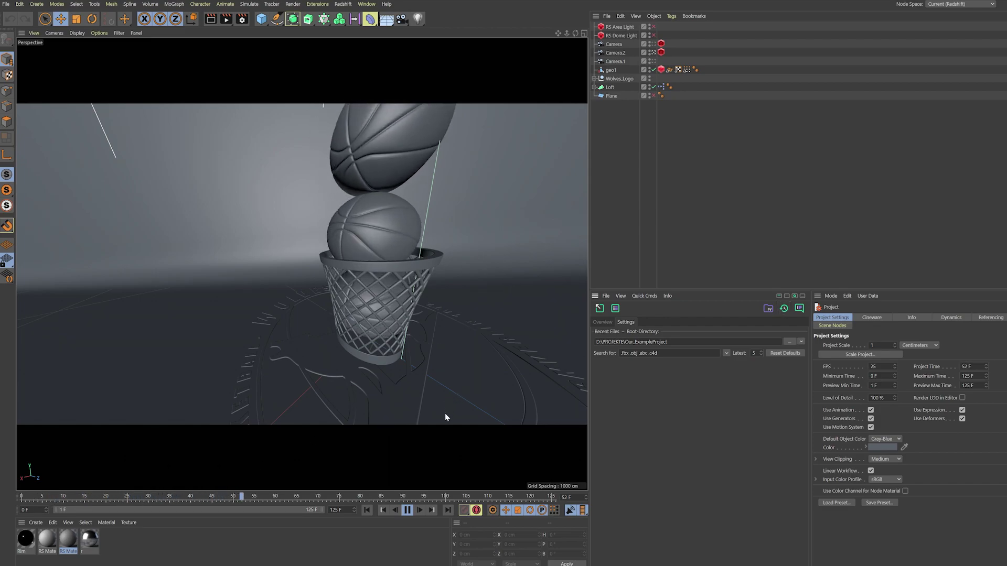
- Add .png to the Recent Files search types and open a file from the Recent Files list
text(.png)
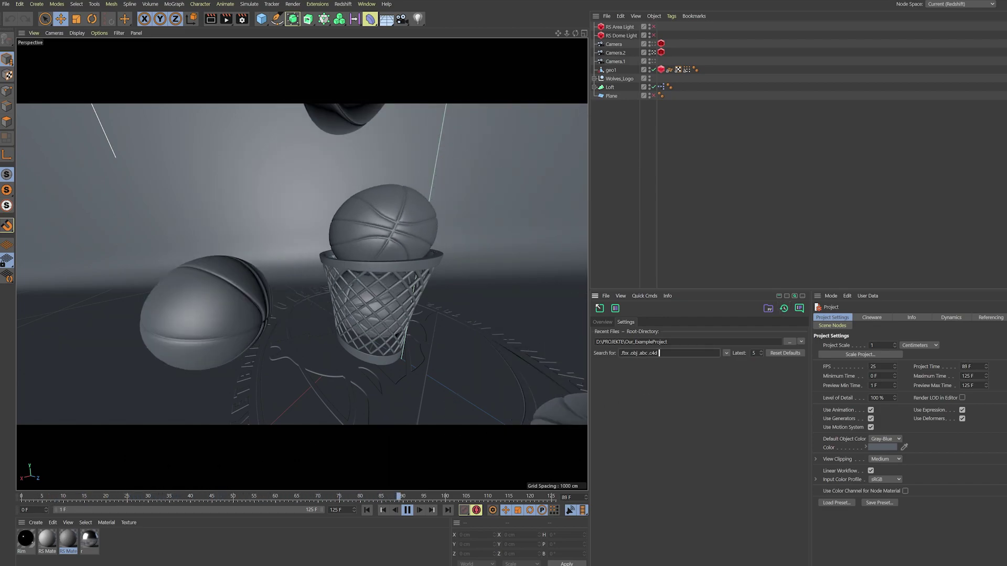
click(784, 309)
click(830, 342)
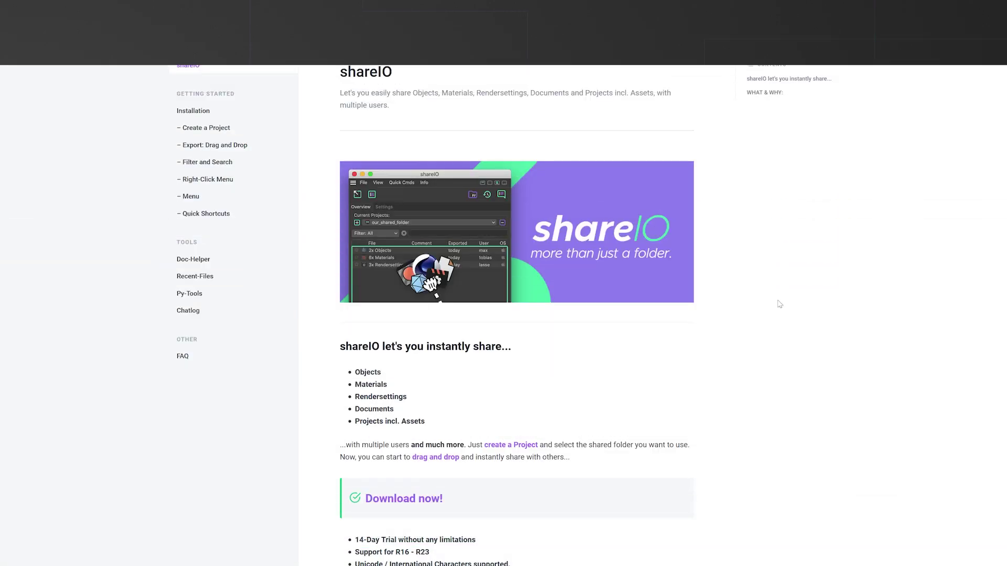
- Switch to the shareIO documentation in the browser and read the overview and Installation pages
scroll(742, 299, down, 5)
scroll(743, 302, down, 7)
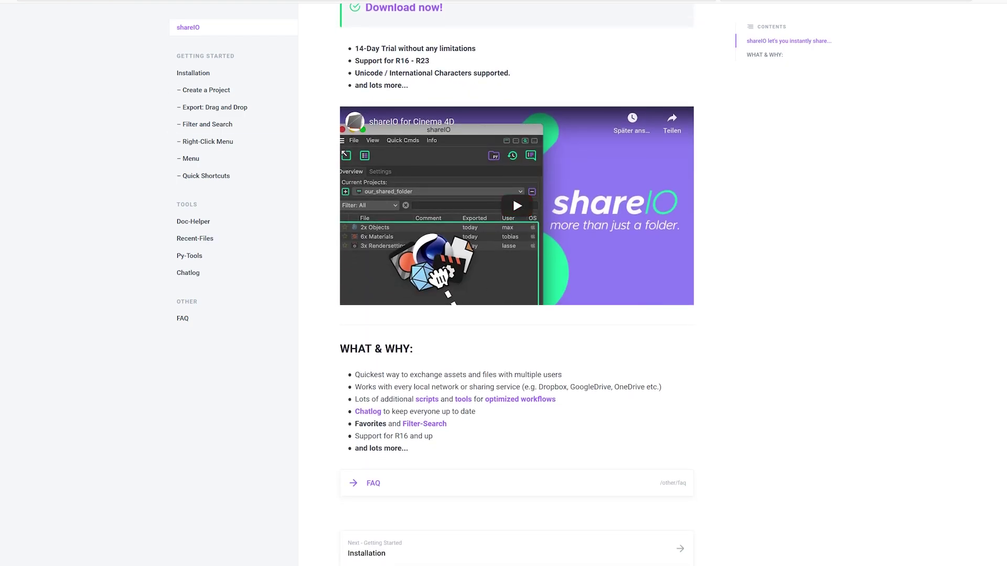
click(202, 76)
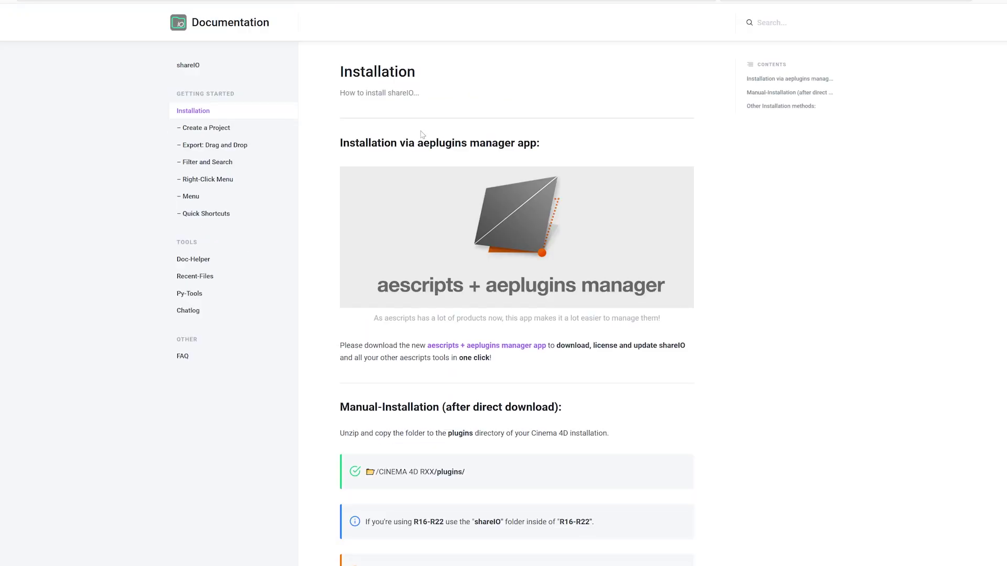
scroll(422, 136, down, 9)
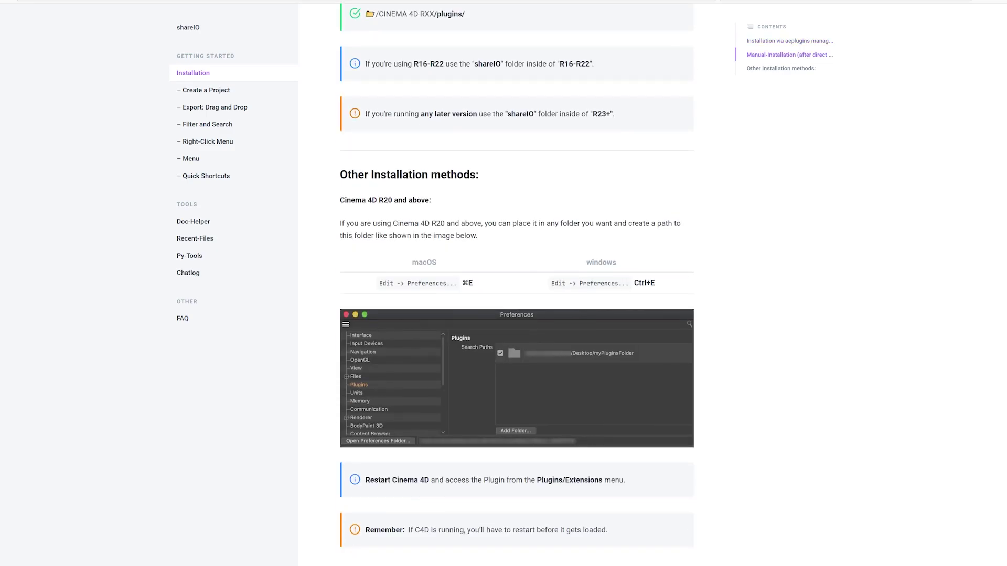